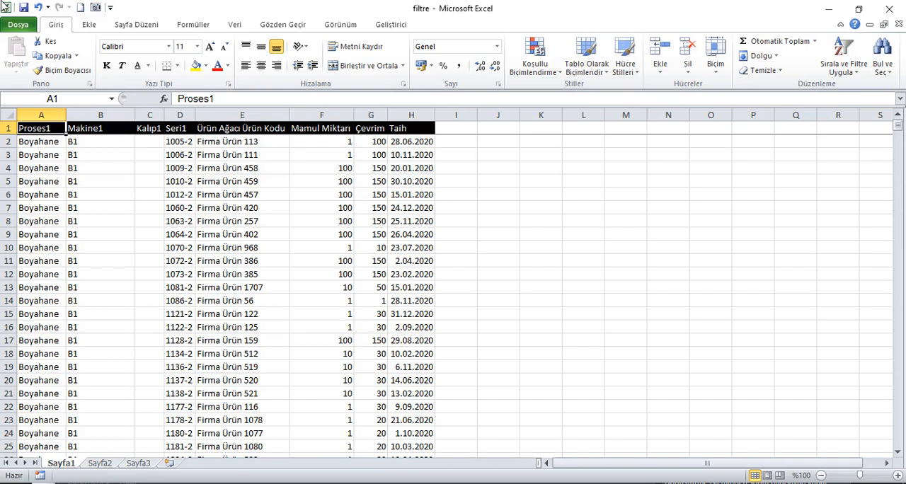
# Step: Turn on filtering for the header row and filter the Proses1 column to show only Boyahane
pyautogui.click(235, 24)
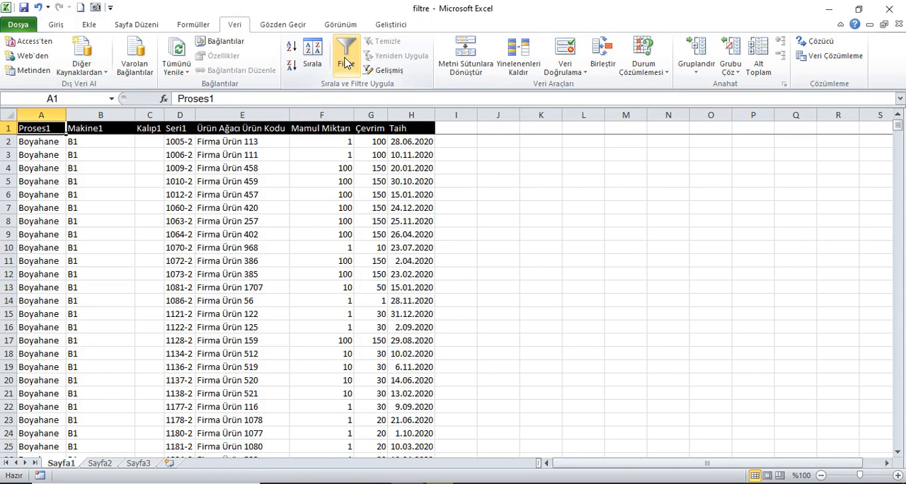
pyautogui.click(347, 62)
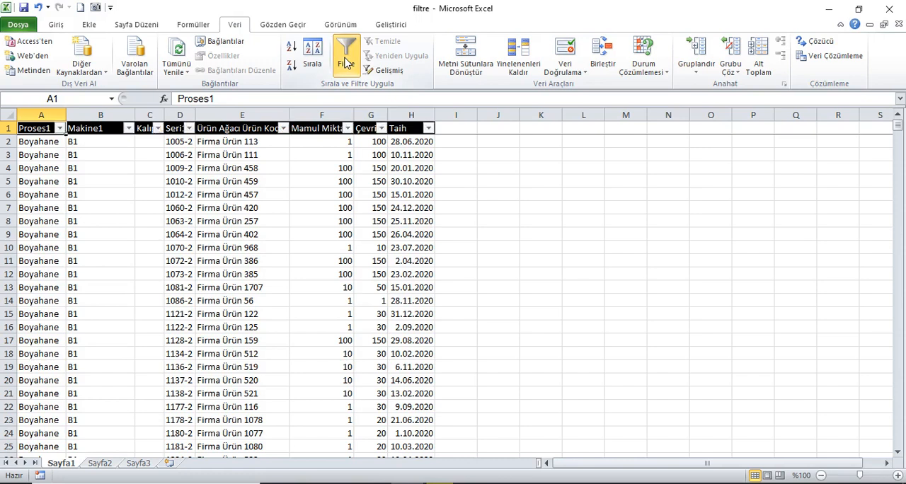
pyautogui.click(60, 129)
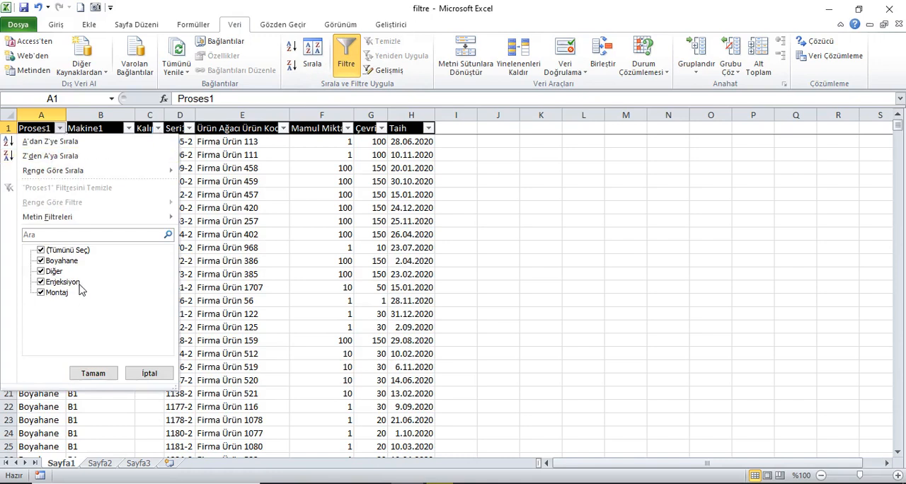
pyautogui.click(41, 251)
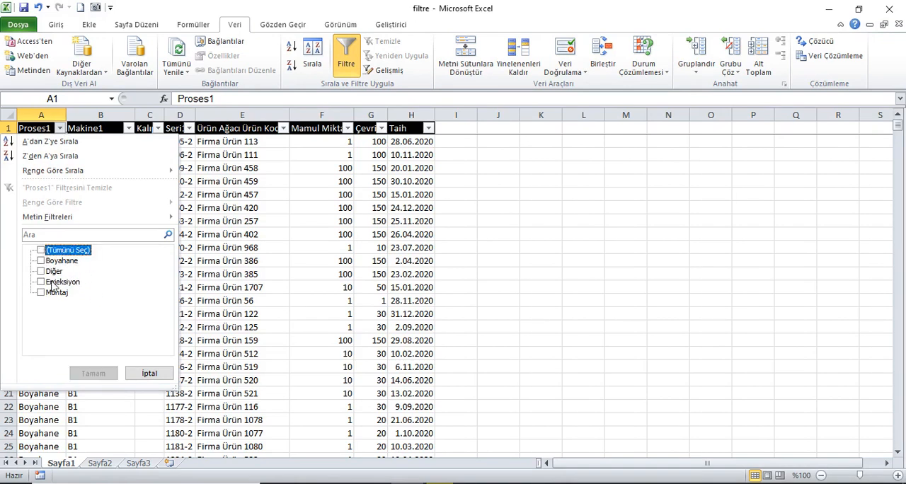
pyautogui.click(41, 261)
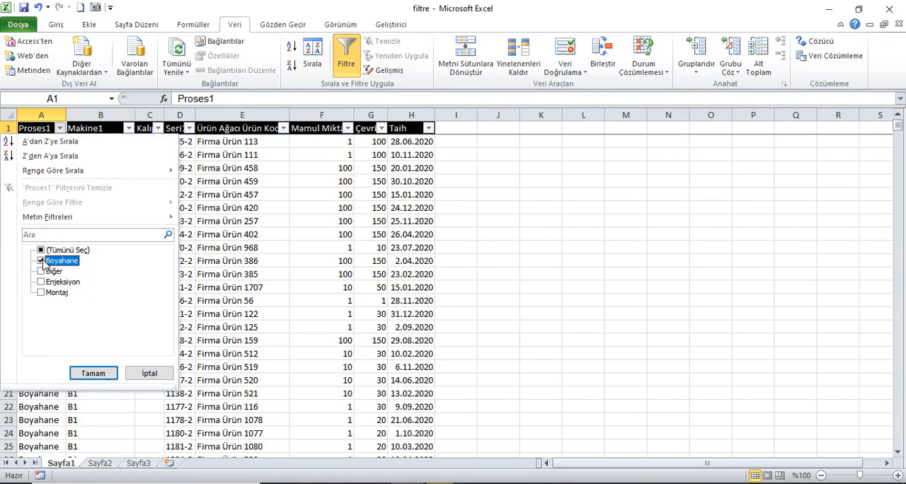
pyautogui.click(93, 373)
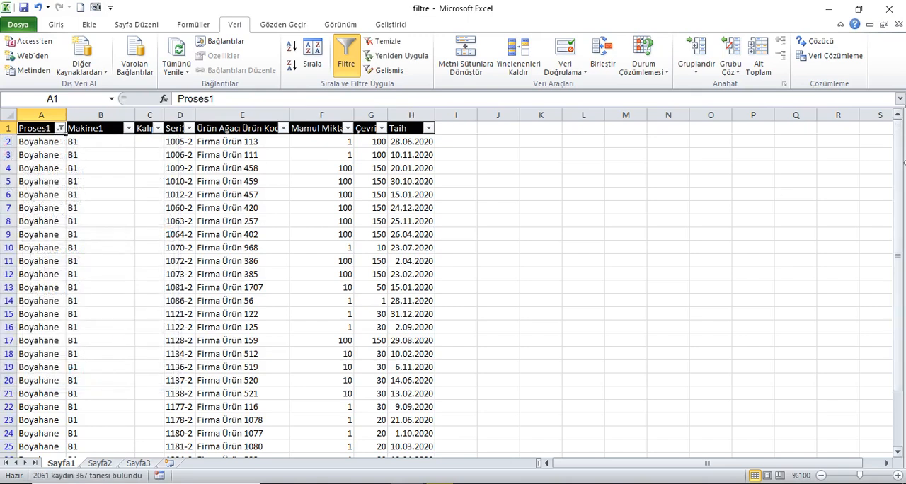
# Step: Change the Proses1 filter to show only Montaj instead of Boyahane
pyautogui.moveTo(898, 152); pyautogui.dragTo(903, 236)
pyautogui.scroll(-6, 793, 275)
pyautogui.scroll(6, 793, 275)
pyautogui.moveTo(902, 312); pyautogui.dragTo(842, 214)
pyautogui.click(61, 128)
pyautogui.click(41, 261)
pyautogui.click(41, 293)
pyautogui.click(99, 377)
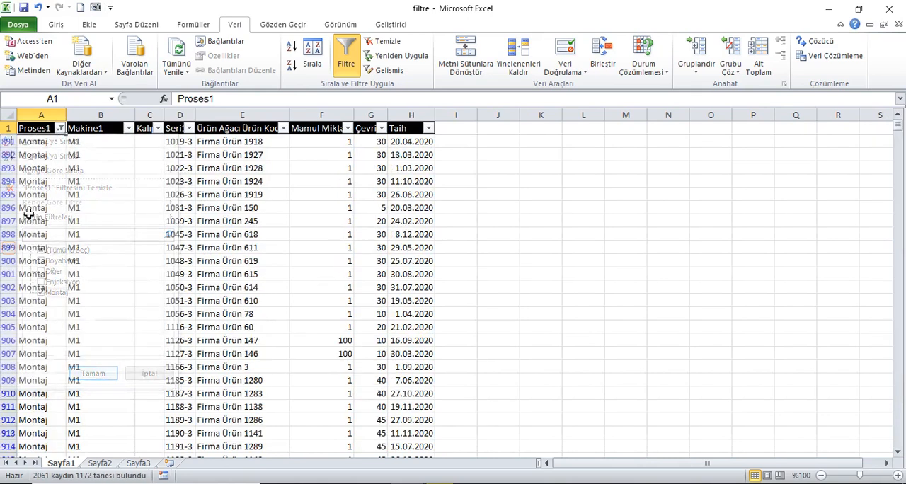
# Step: Add Diğer to the Proses1 filter alongside Montaj and look through the filtered rows
pyautogui.click(61, 128)
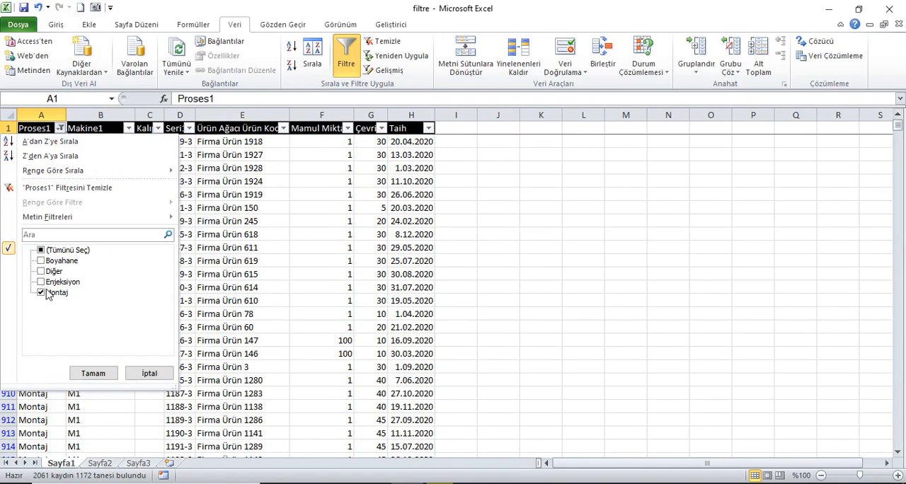
pyautogui.click(41, 271)
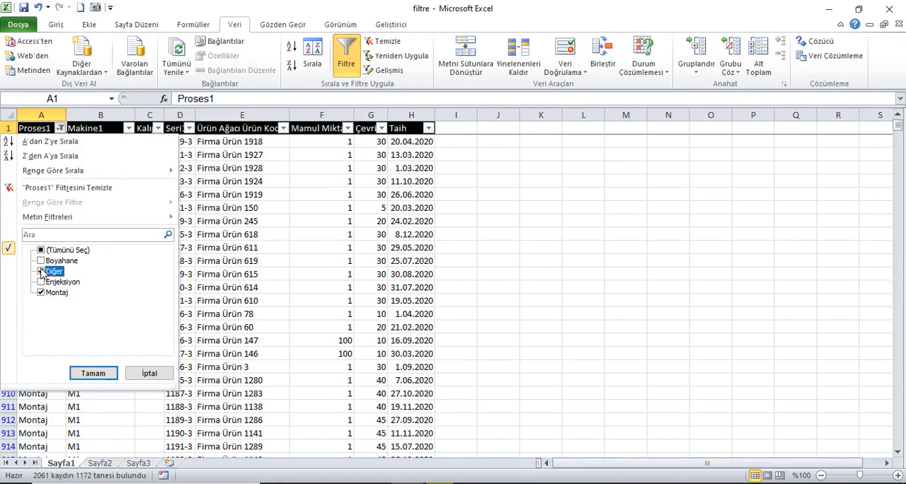
pyautogui.click(99, 374)
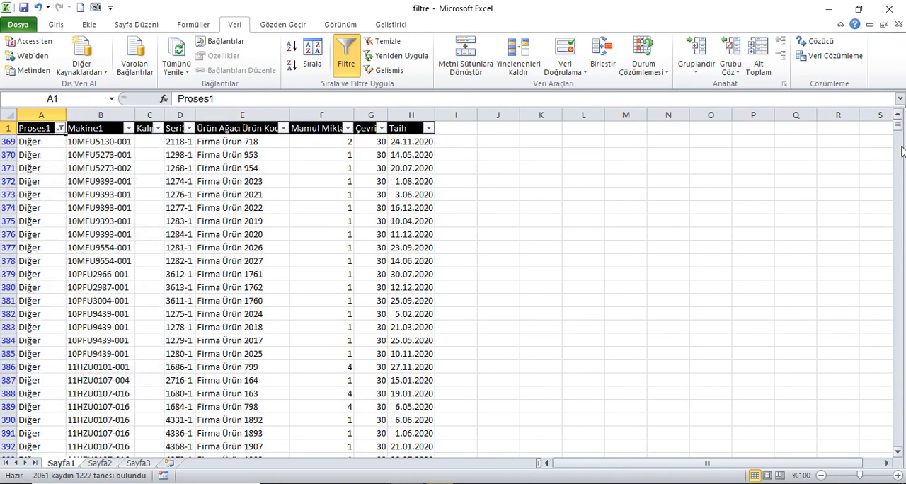
pyautogui.moveTo(898, 136)
pyautogui.mouseDown()
pyautogui.moveTo(900, 428)
pyautogui.moveTo(898, 124)
pyautogui.mouseUp()
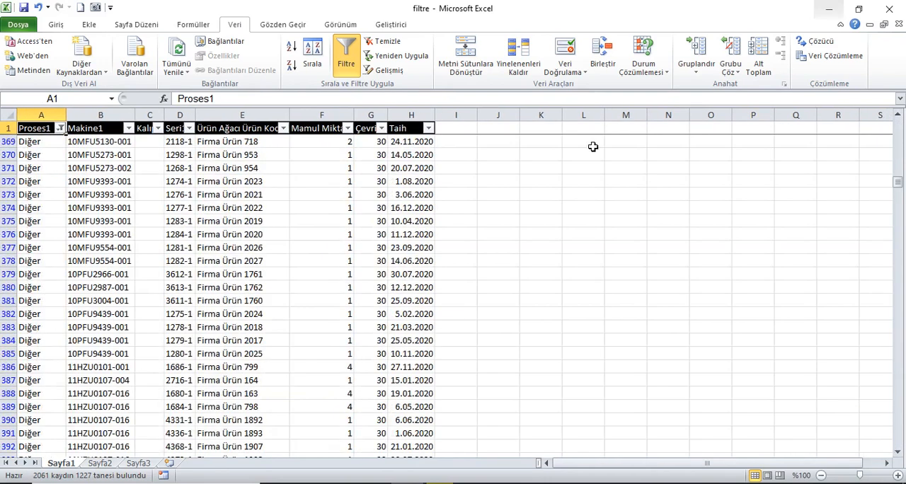
# Step: Reselect all values in the Proses1 filter and return to cell A1
pyautogui.click(61, 128)
pyautogui.click(38, 253)
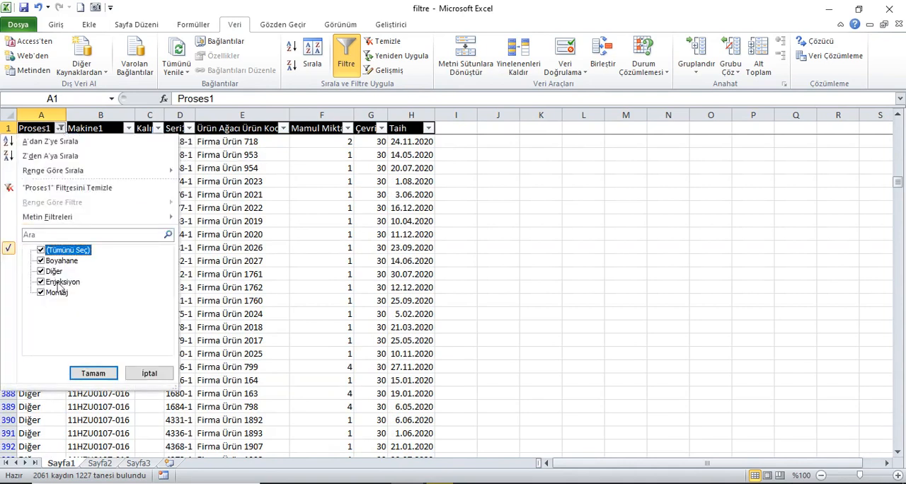
pyautogui.click(93, 371)
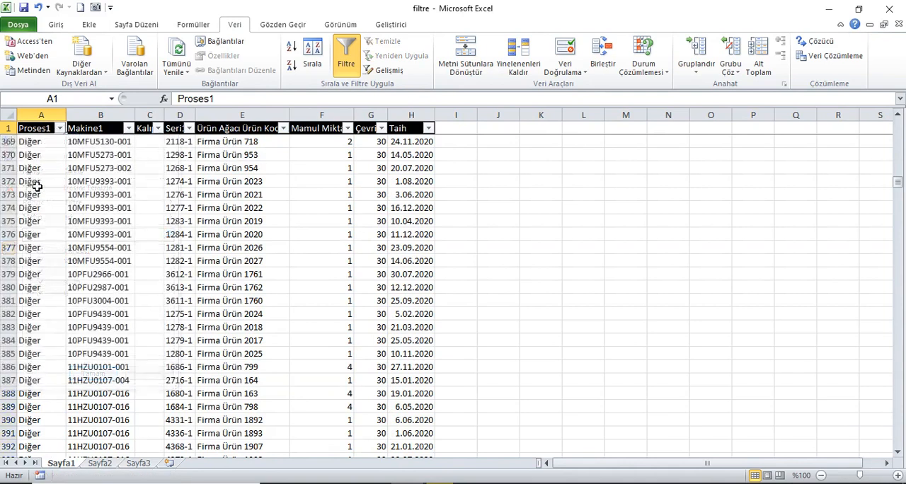
pyautogui.hotkey('ctrl', 'Home')
pyautogui.click(51, 132)
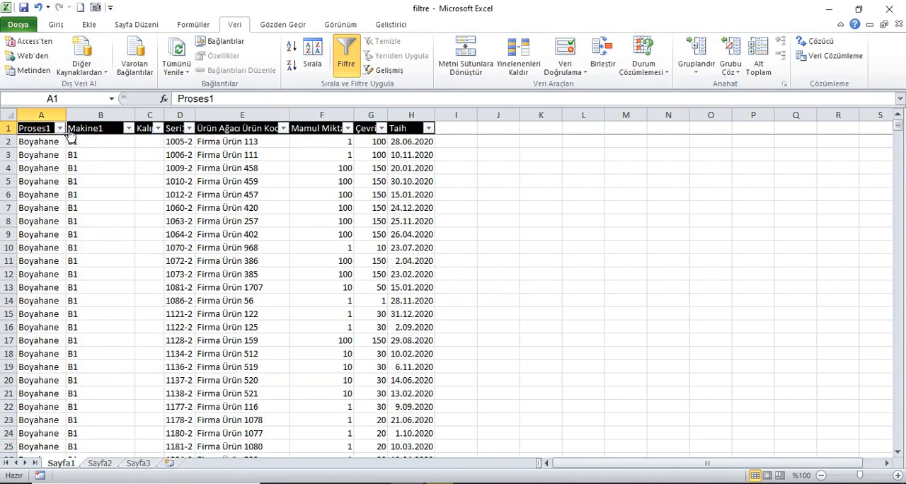
# Step: Examine the filter options of each column from Proses1 to Taih, comparing the text, number and date filters
pyautogui.click(60, 128)
pyautogui.moveTo(59, 221)
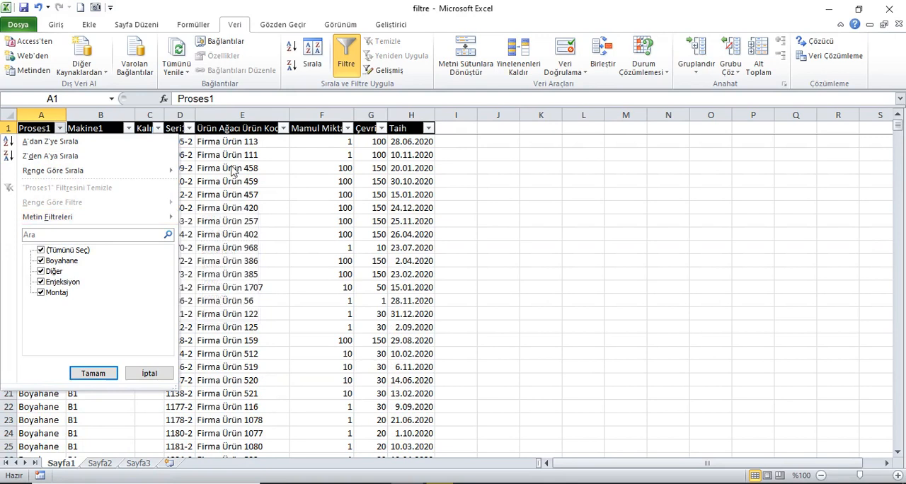
pyautogui.click(93, 374)
pyautogui.click(130, 131)
pyautogui.click(129, 131)
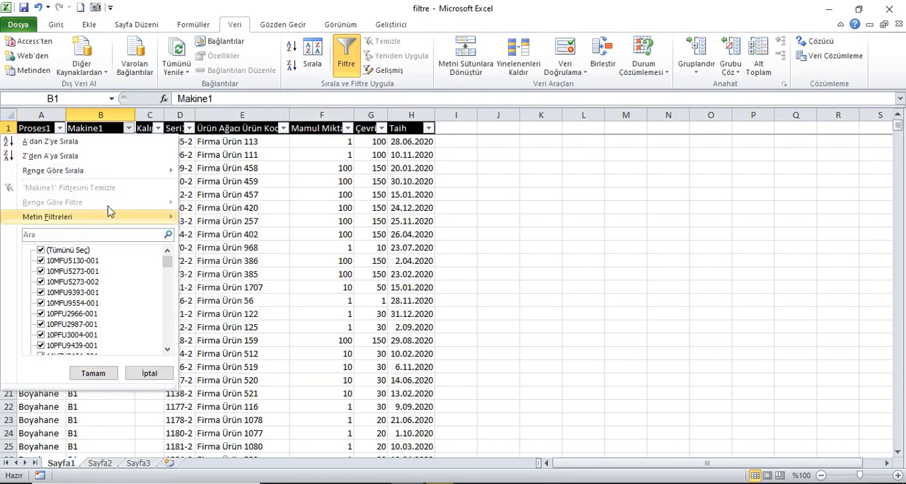
pyautogui.click(160, 131)
pyautogui.click(161, 129)
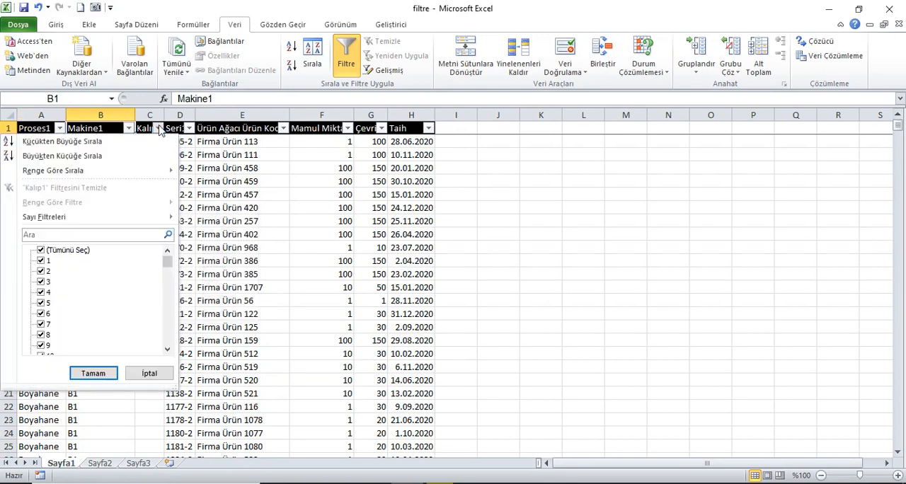
pyautogui.moveTo(94, 222)
pyautogui.click(189, 128)
pyautogui.click(189, 128)
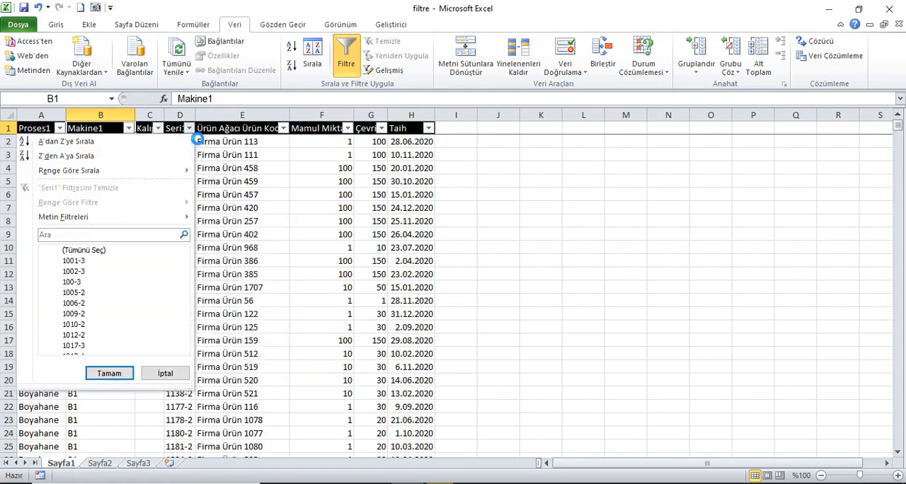
pyautogui.click(285, 129)
pyautogui.click(284, 129)
pyautogui.click(348, 128)
pyautogui.click(348, 128)
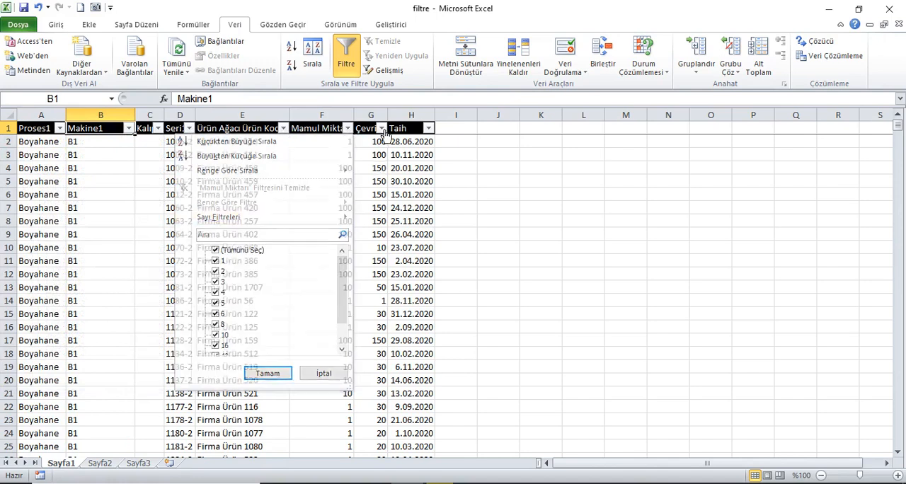
pyautogui.click(381, 128)
pyautogui.click(381, 128)
pyautogui.click(429, 128)
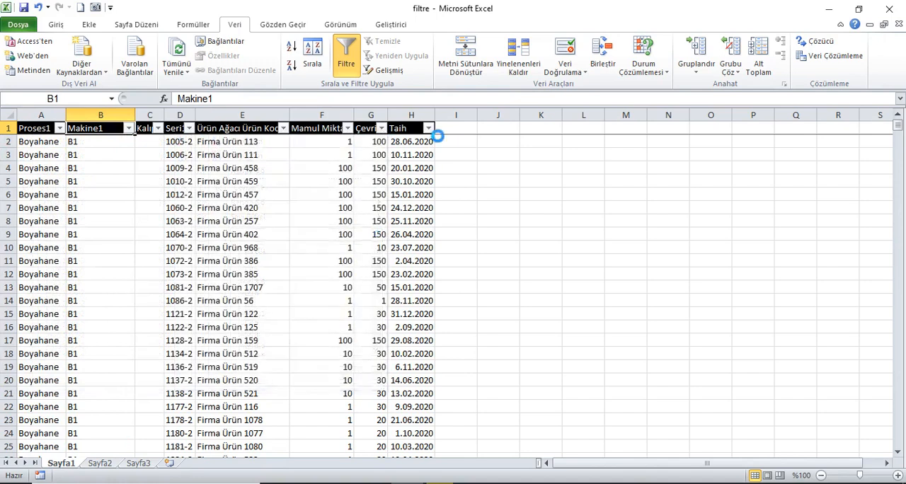
pyautogui.click(428, 129)
pyautogui.moveTo(337, 223)
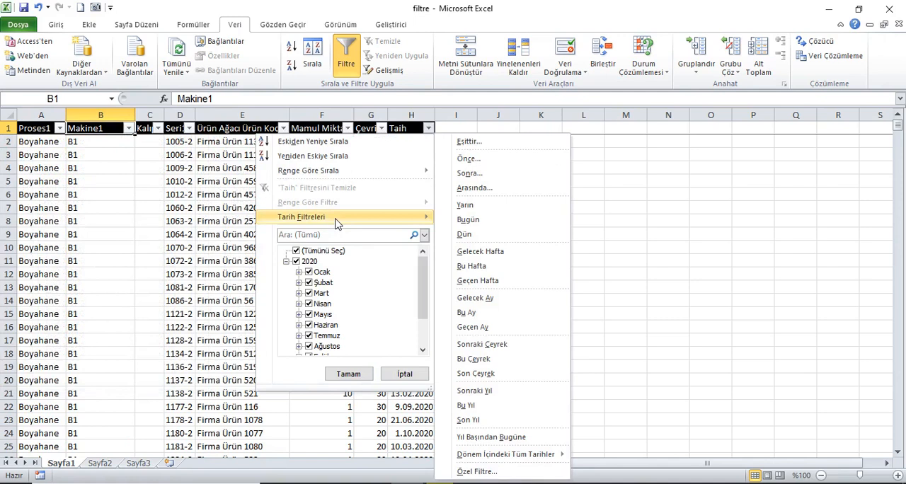
pyautogui.click(34, 128)
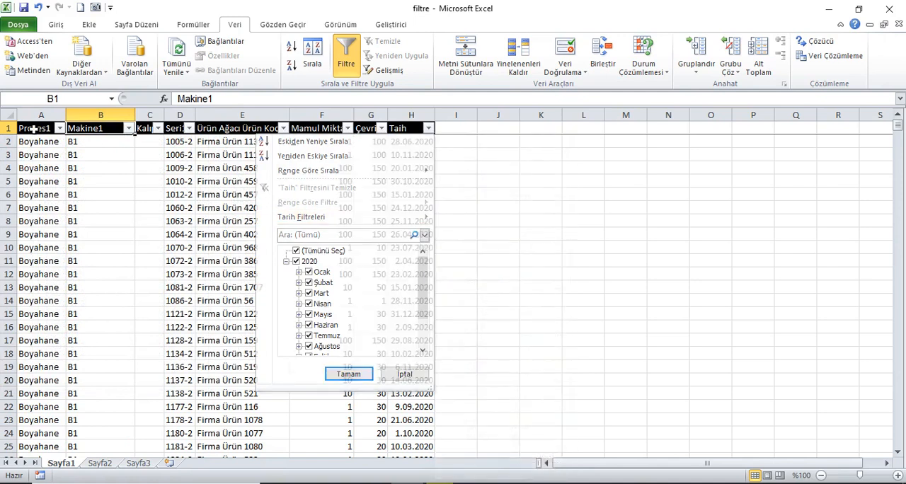
# Step: Apply an Eşittir text filter to the Proses1 column with the value Boyahane
pyautogui.click(41, 130)
pyautogui.click(60, 128)
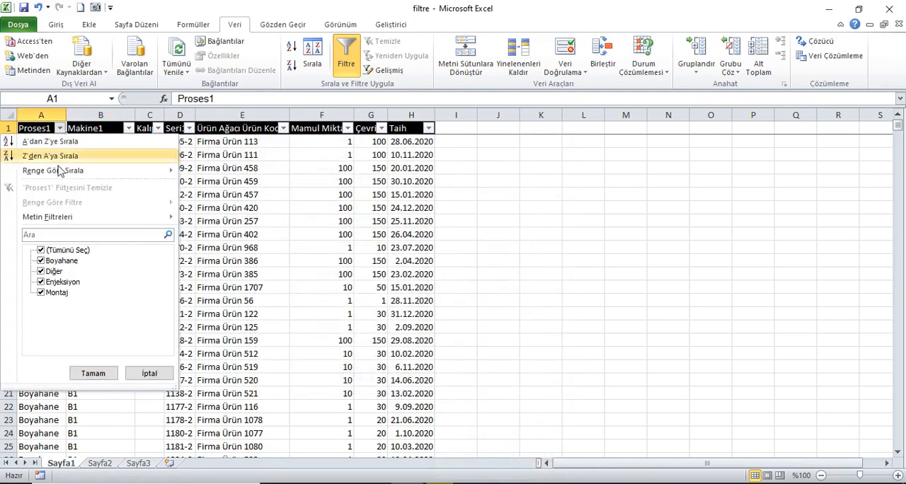
pyautogui.moveTo(80, 216)
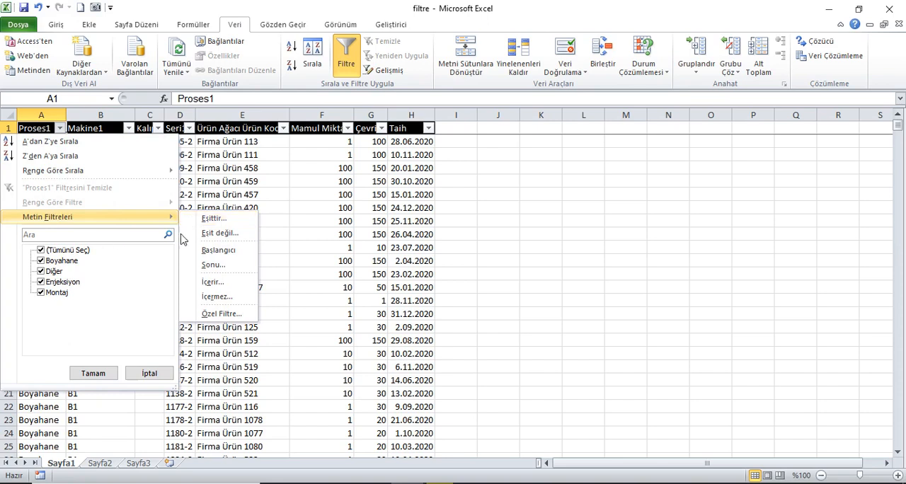
pyautogui.click(205, 219)
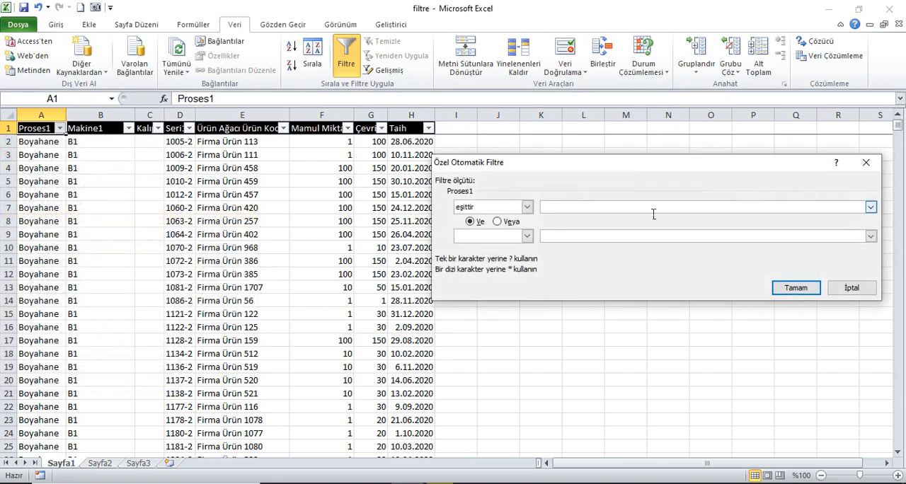
pyautogui.click(871, 206)
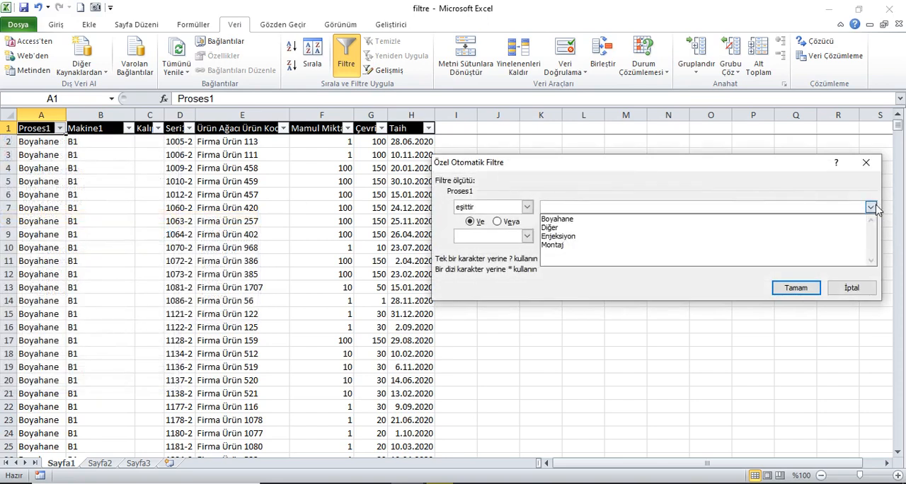
pyautogui.click(745, 220)
pyautogui.click(798, 278)
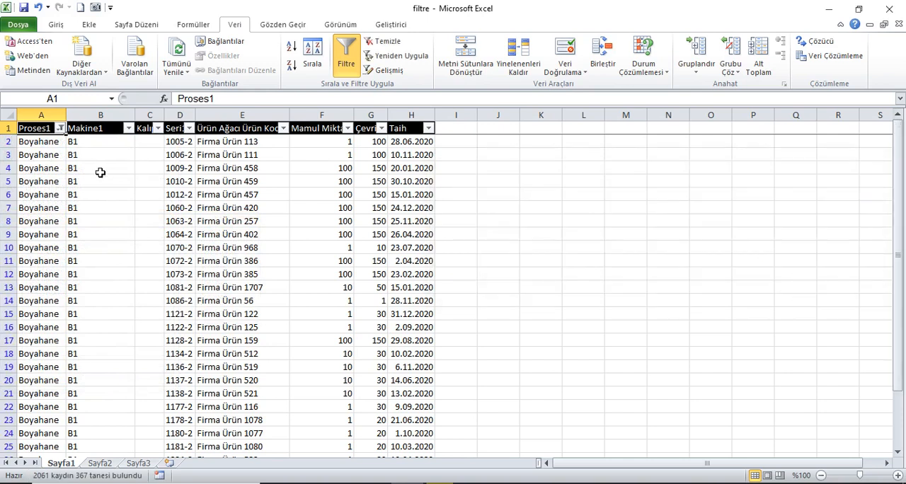
# Step: Replace the Proses1 criterion with an Eşit değil text filter for Enjeksiyon and look through the filtered rows
pyautogui.click(61, 128)
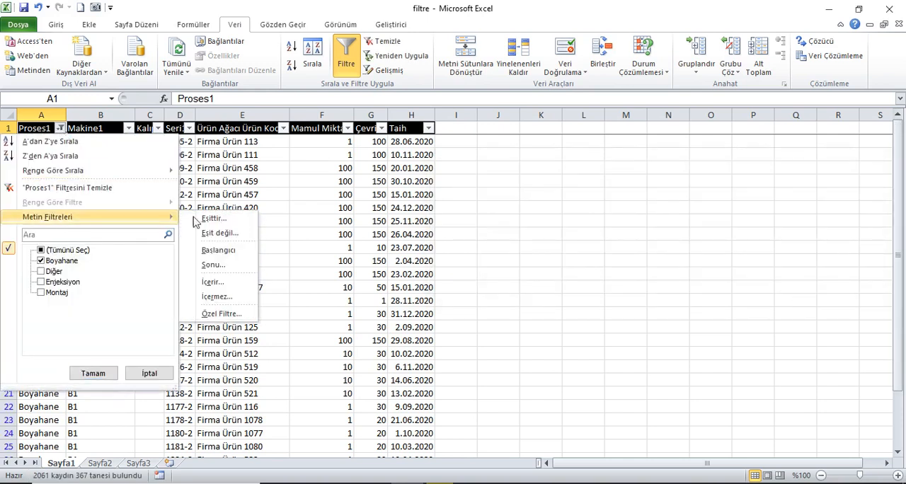
pyautogui.click(221, 233)
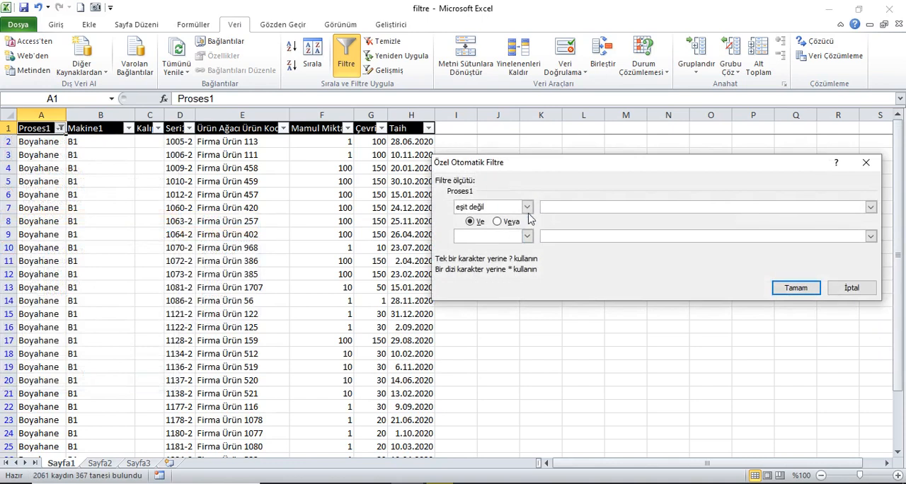
pyautogui.click(870, 207)
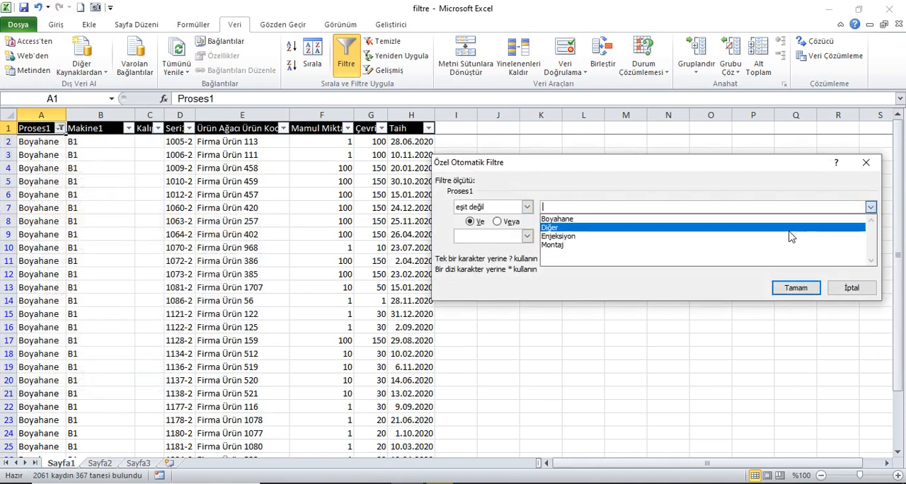
pyautogui.click(785, 242)
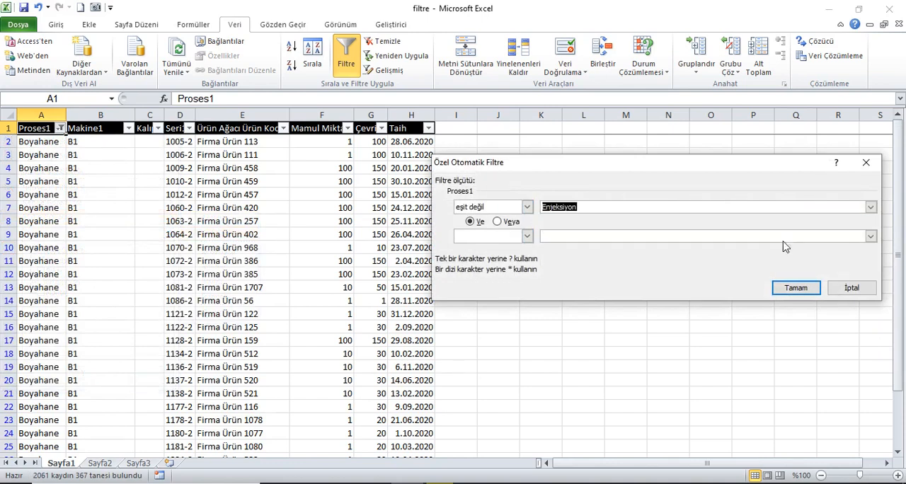
pyautogui.click(812, 293)
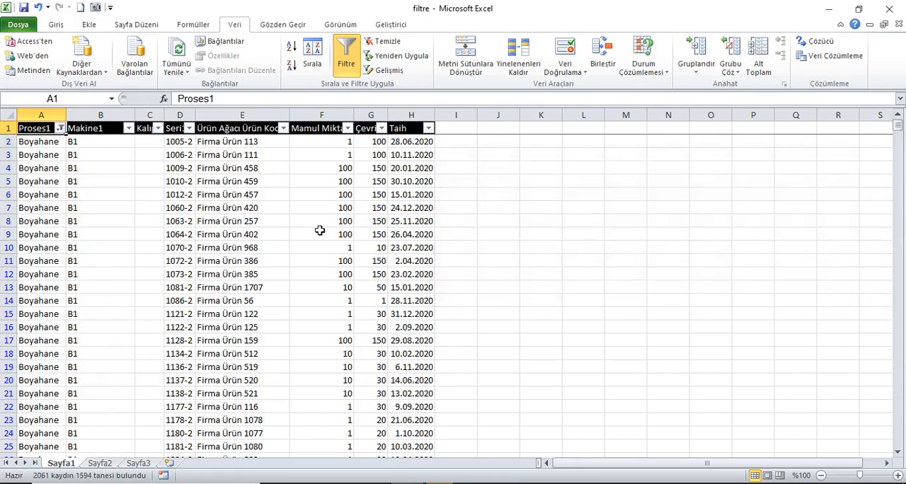
pyautogui.moveTo(897, 133); pyautogui.dragTo(882, 119)
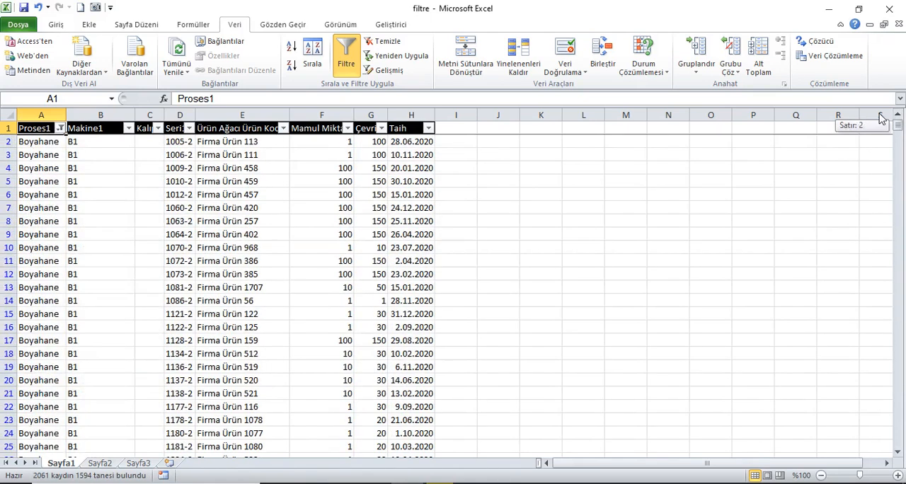
# Step: Remove the Proses1 text criterion by reselecting all values in that column's filter
pyautogui.click(60, 128)
pyautogui.moveTo(69, 225)
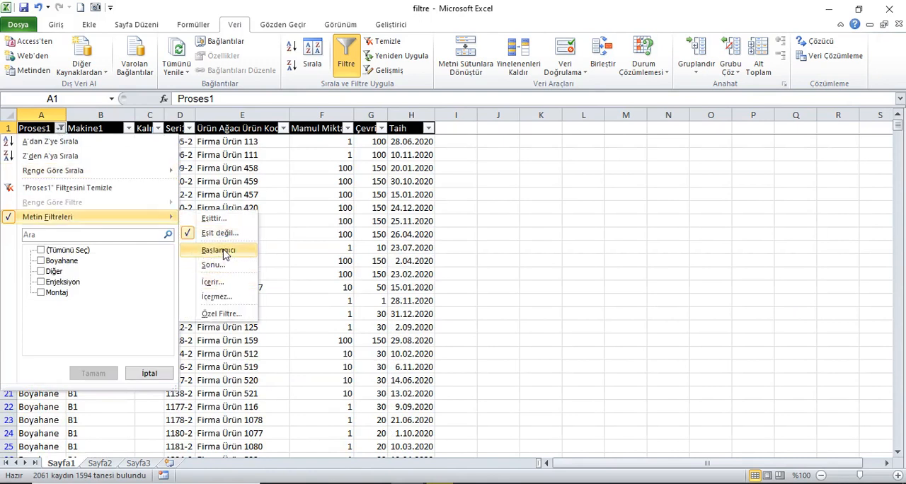
pyautogui.click(146, 154)
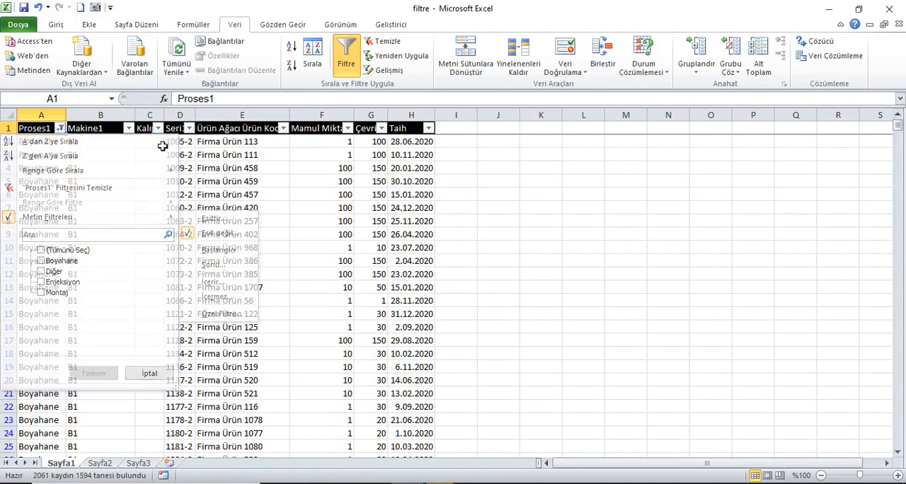
pyautogui.click(61, 128)
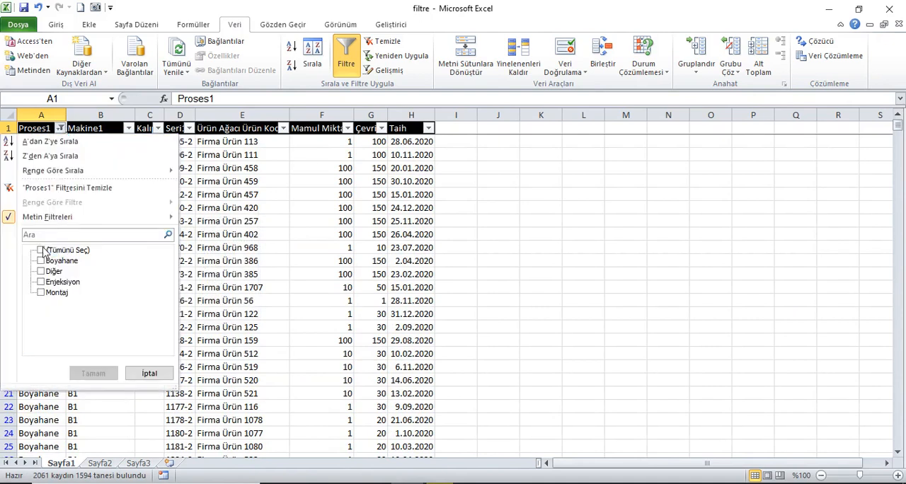
pyautogui.click(41, 250)
pyautogui.click(100, 375)
pyautogui.click(96, 132)
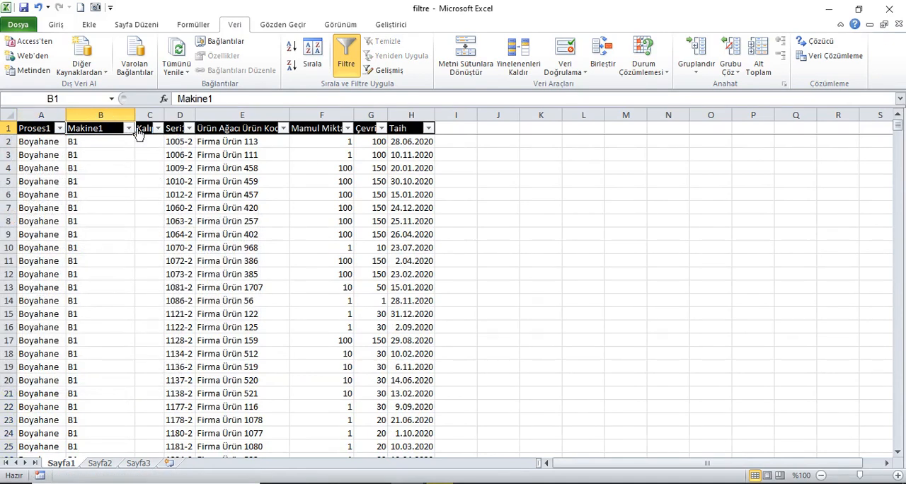
pyautogui.click(237, 135)
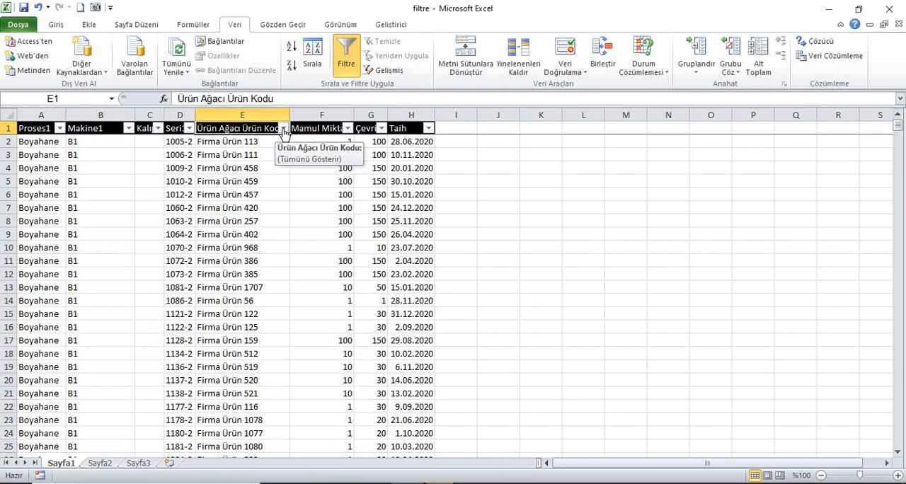
pyautogui.click(283, 130)
pyautogui.moveTo(229, 224)
pyautogui.click(320, 254)
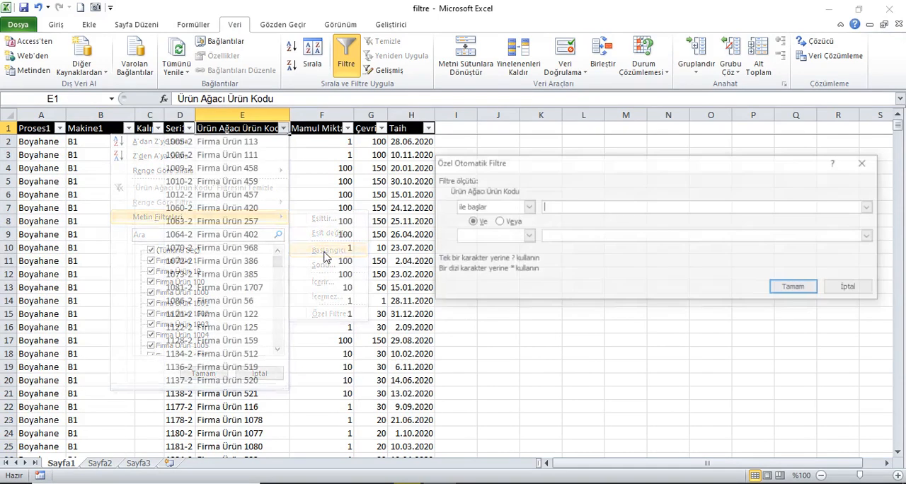
pyautogui.click(866, 162)
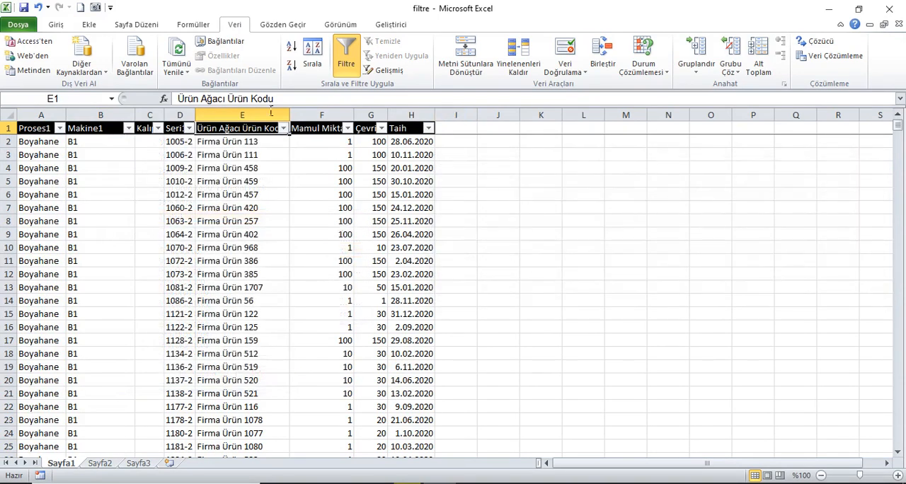
# Step: Apply a Sonu text filter with the pattern *7?? to the Ürün Ağacı Ürün Kodu column and look through the filtered rows
pyautogui.click(254, 117)
pyautogui.moveTo(898, 126)
pyautogui.mouseDown()
pyautogui.moveTo(902, 455)
pyautogui.moveTo(897, 121)
pyautogui.mouseUp()
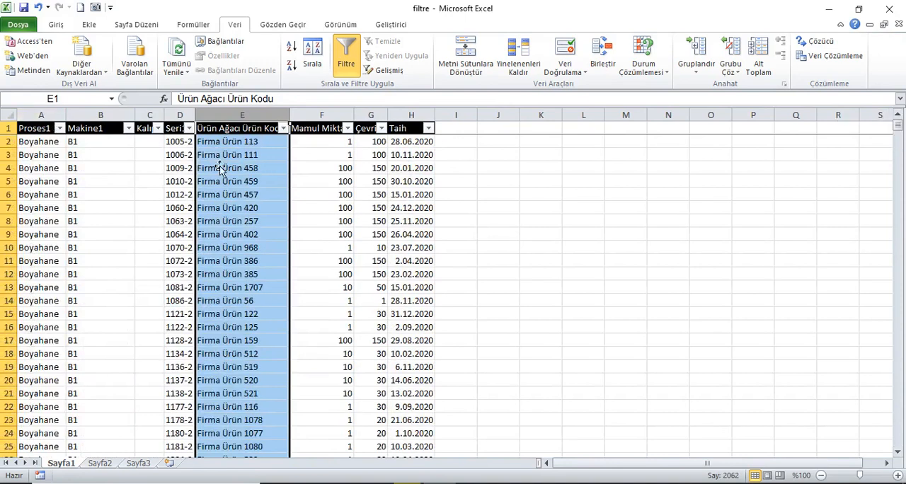
pyautogui.click(235, 136)
pyautogui.click(283, 128)
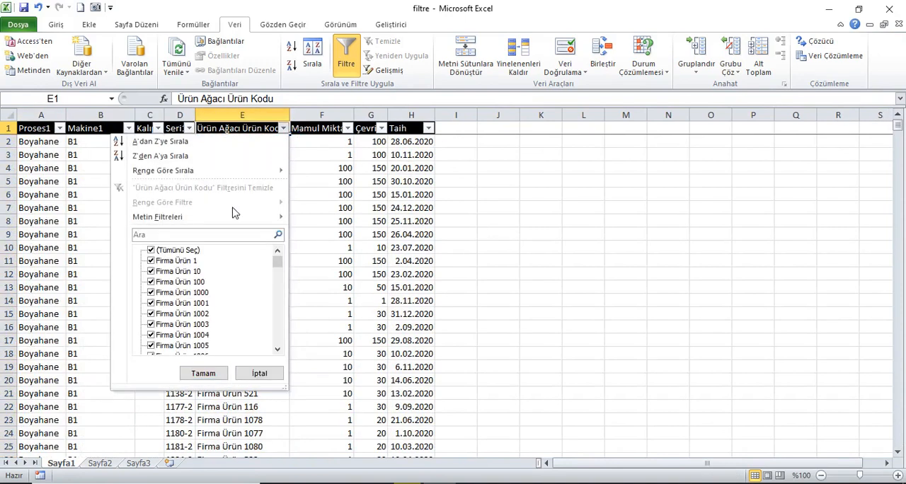
pyautogui.moveTo(233, 218)
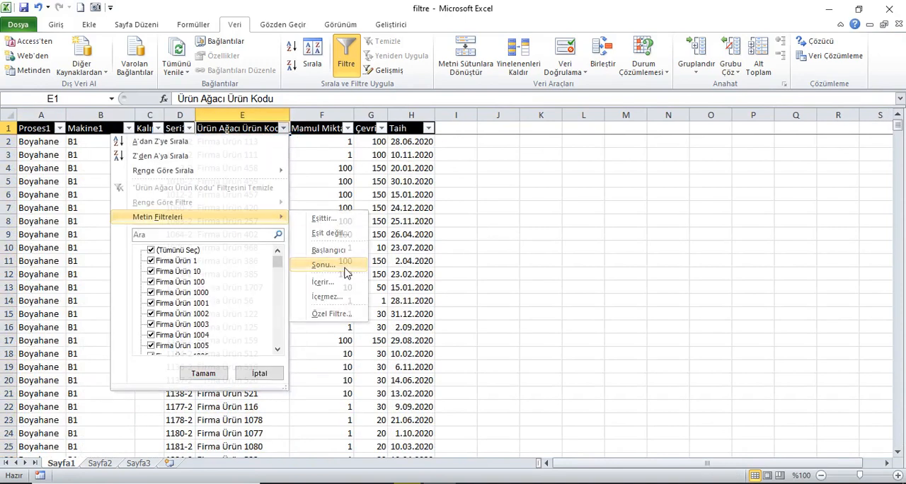
pyautogui.click(345, 269)
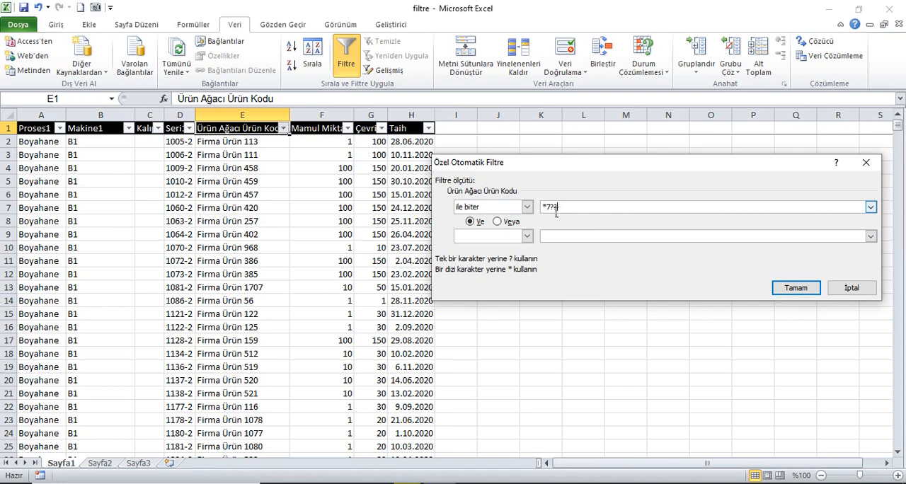
pyautogui.click(797, 289)
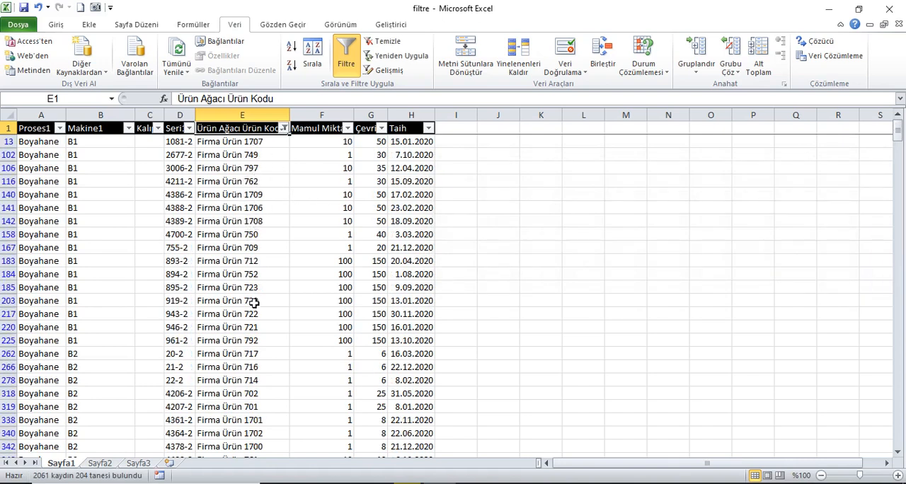
pyautogui.scroll(-10, 264, 314)
pyautogui.scroll(-12, 263, 314)
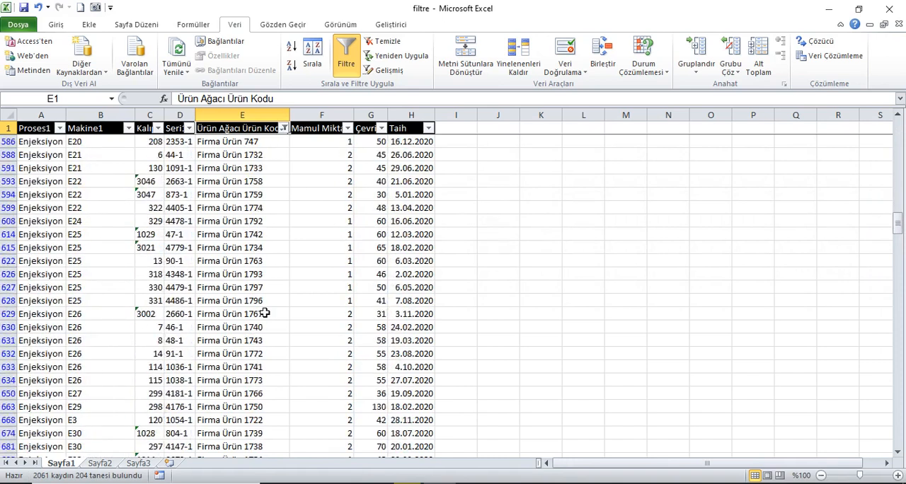
pyautogui.moveTo(896, 239); pyautogui.dragTo(897, 225)
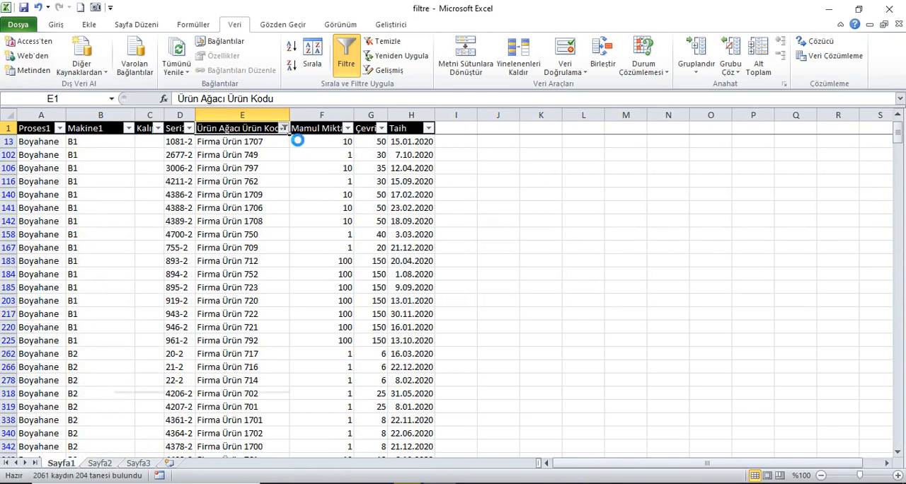
# Step: Clear the current filter and apply an İçerir text filter for 52 to the Ürün Ağacı Ürün Kodu column
pyautogui.click(283, 129)
pyautogui.click(388, 43)
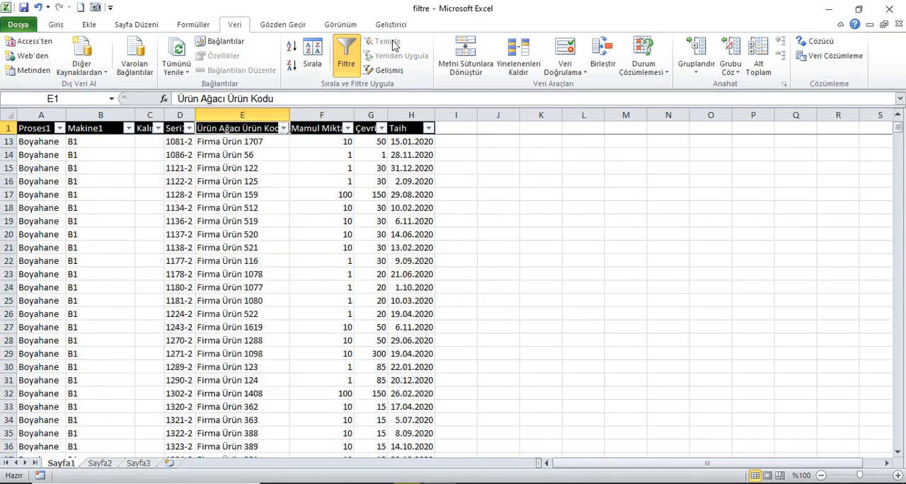
pyautogui.click(283, 128)
pyautogui.moveTo(211, 218)
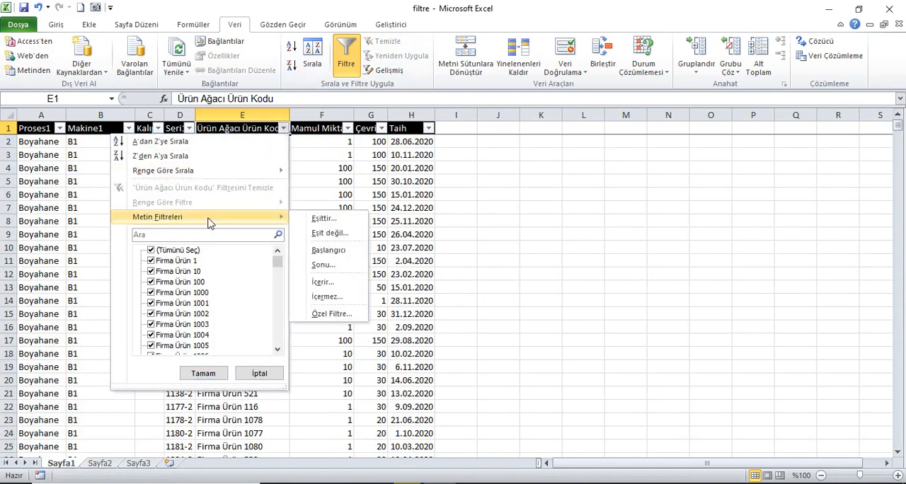
pyautogui.click(345, 283)
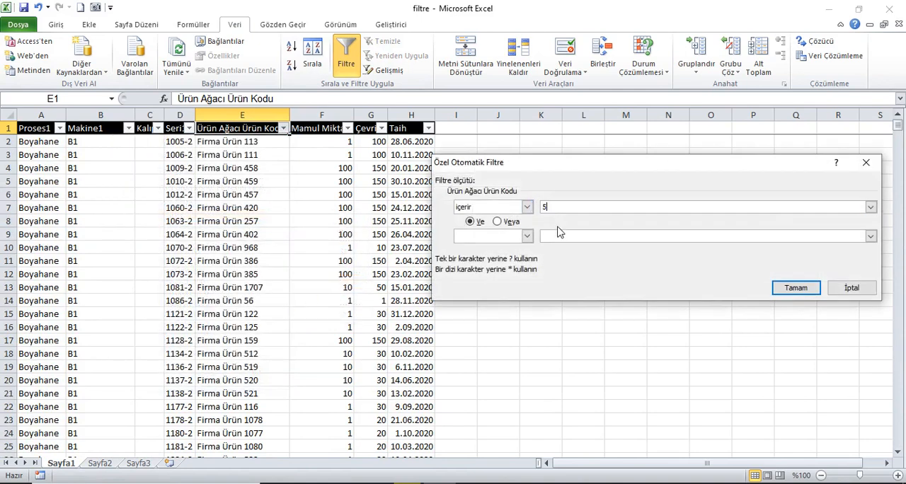
pyautogui.click(796, 289)
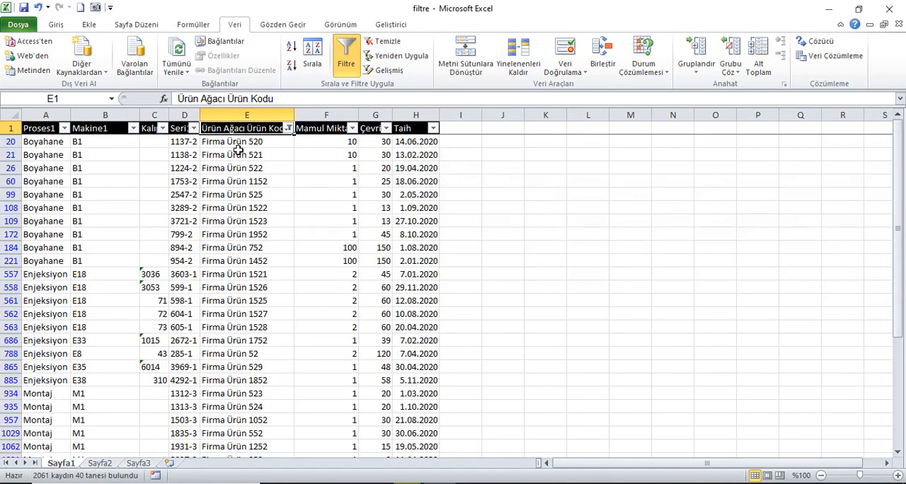
# Step: Replace the Ürün Ağacı Ürün Kodu criterion with an İçermez text filter for 52
pyautogui.click(289, 129)
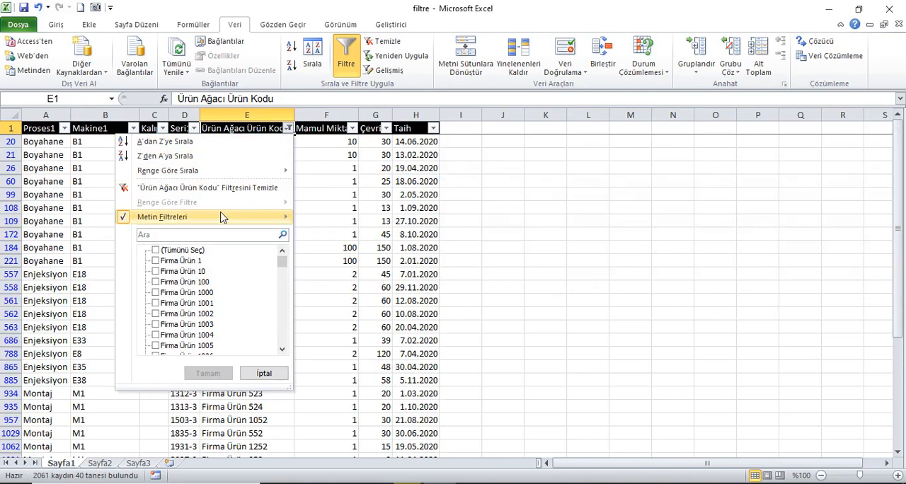
pyautogui.moveTo(252, 216)
pyautogui.click(334, 297)
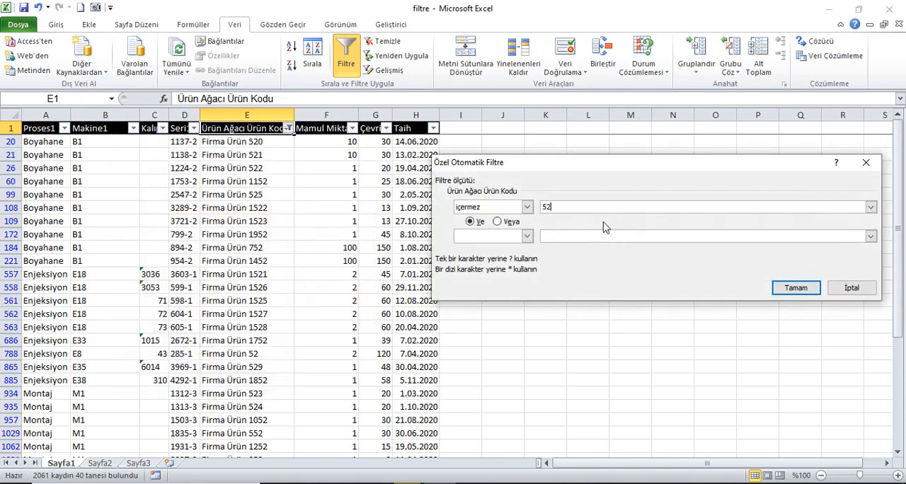
pyautogui.click(779, 287)
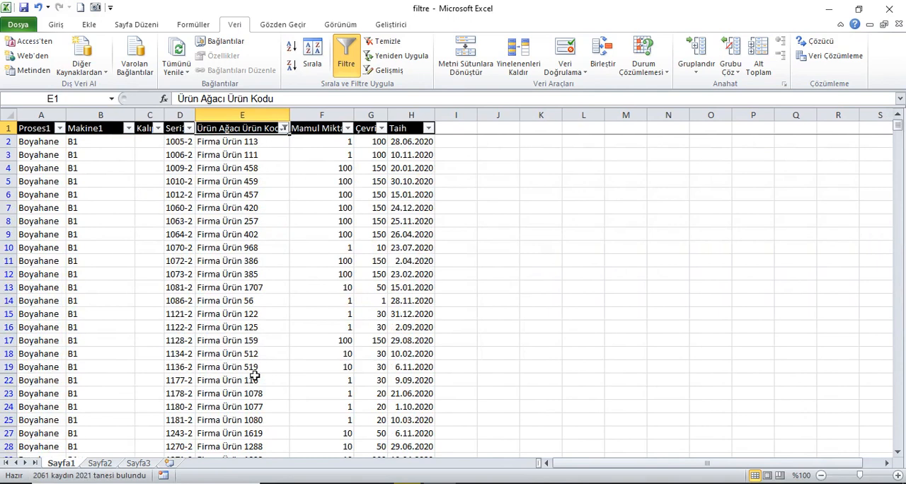
# Step: Examine the comparison operators offered by the custom filter of the Ürün Ağacı Ürün Kodu column, leaving the criterion as it is
pyautogui.click(287, 133)
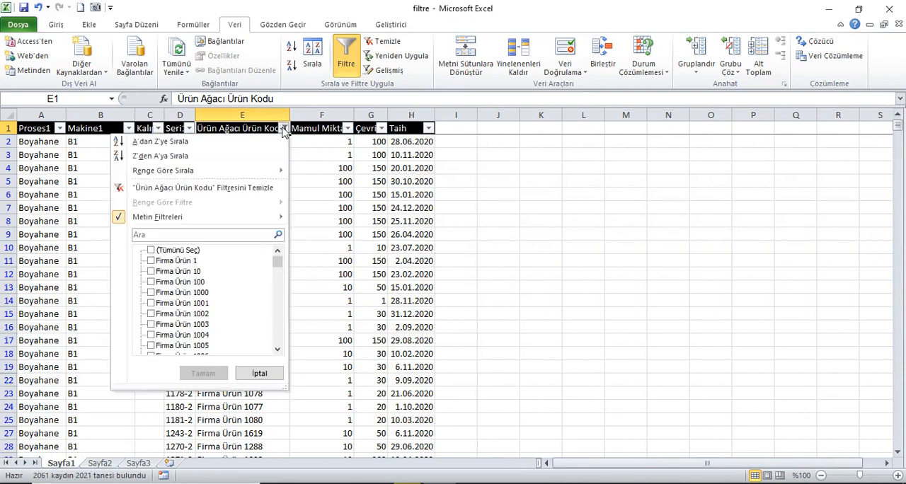
pyautogui.moveTo(257, 222)
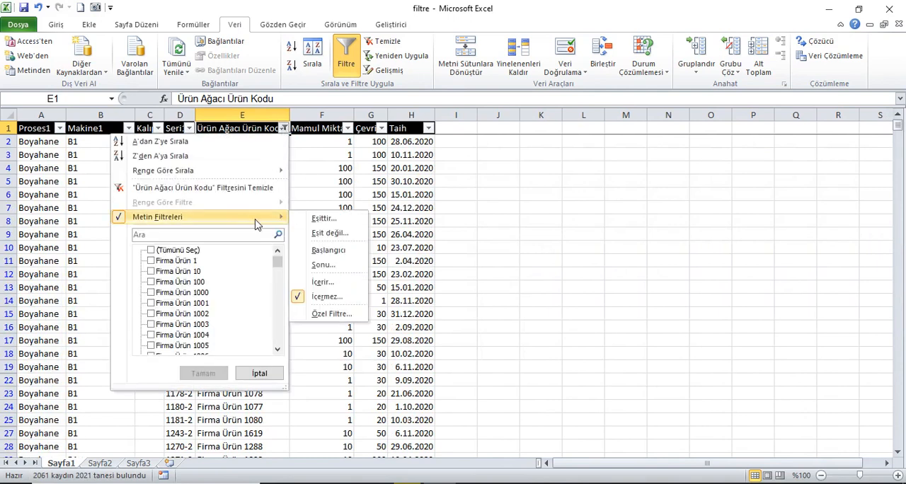
pyautogui.click(341, 319)
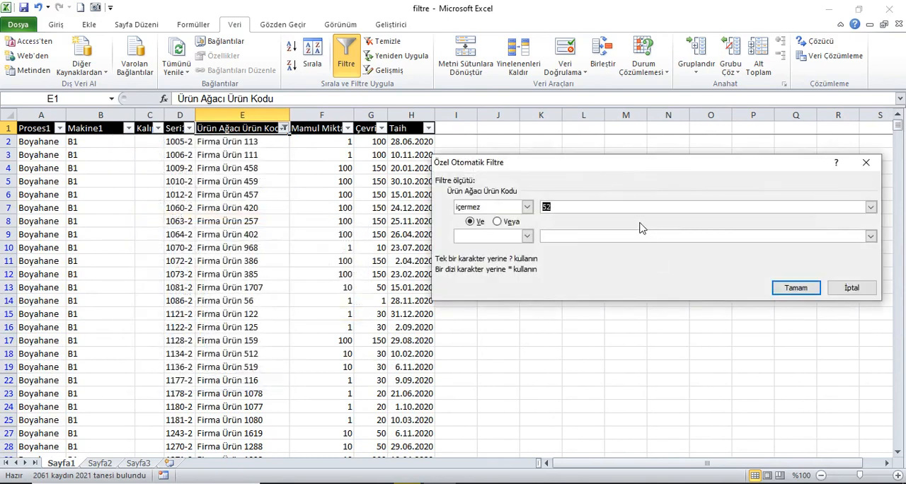
pyautogui.click(527, 208)
pyautogui.moveTo(530, 247)
pyautogui.mouseDown()
pyautogui.moveTo(531, 227)
pyautogui.moveTo(532, 254)
pyautogui.mouseUp()
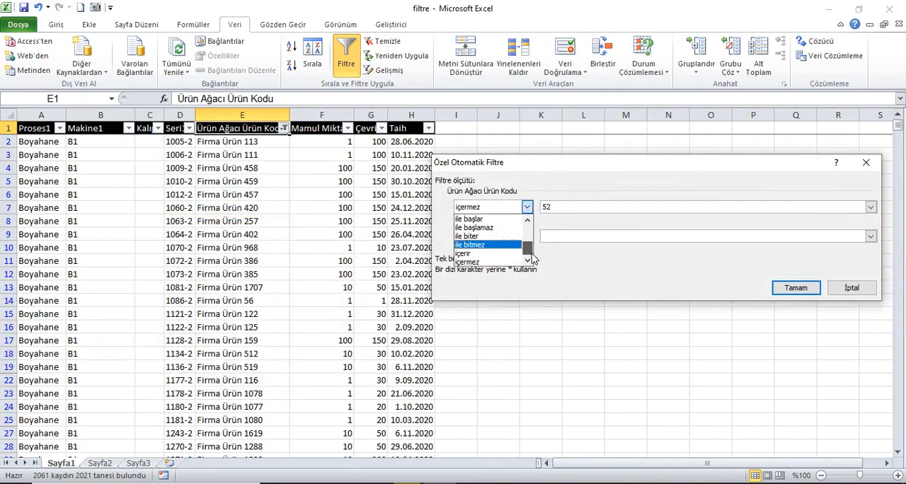
pyautogui.click(867, 163)
pyautogui.click(867, 163)
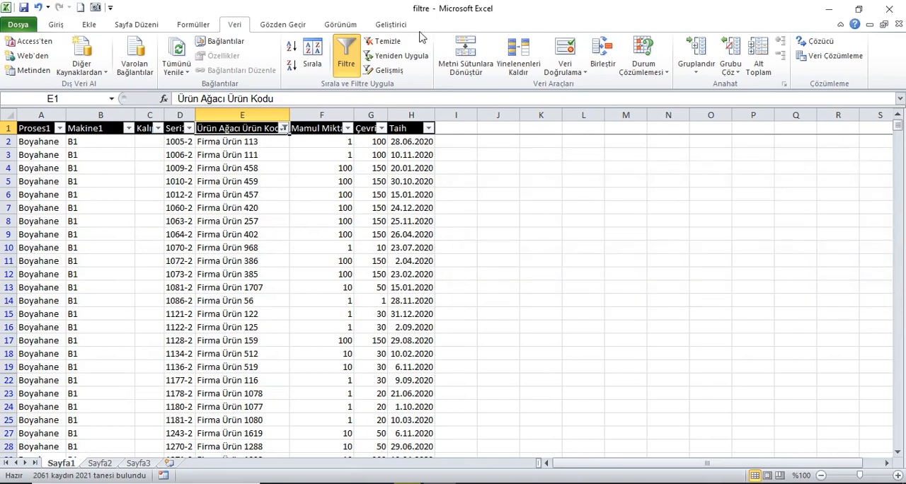
# Step: Clear the filter on the table and return to cell A1
pyautogui.click(382, 43)
pyautogui.click(345, 131)
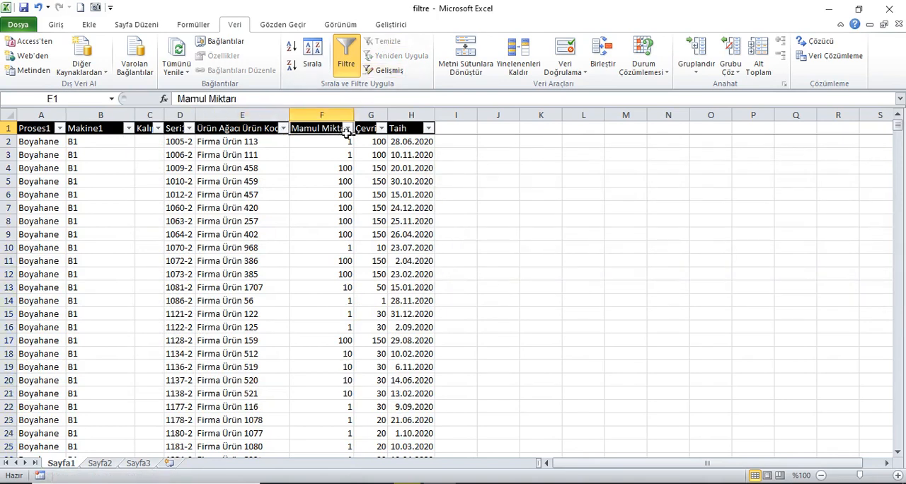
pyautogui.hotkey('ctrl', 'Home')
# Step: Apply a Büyüktür number filter to the Mamul Miktarı column using a listed value and look through the filtered rows
pyautogui.click(348, 128)
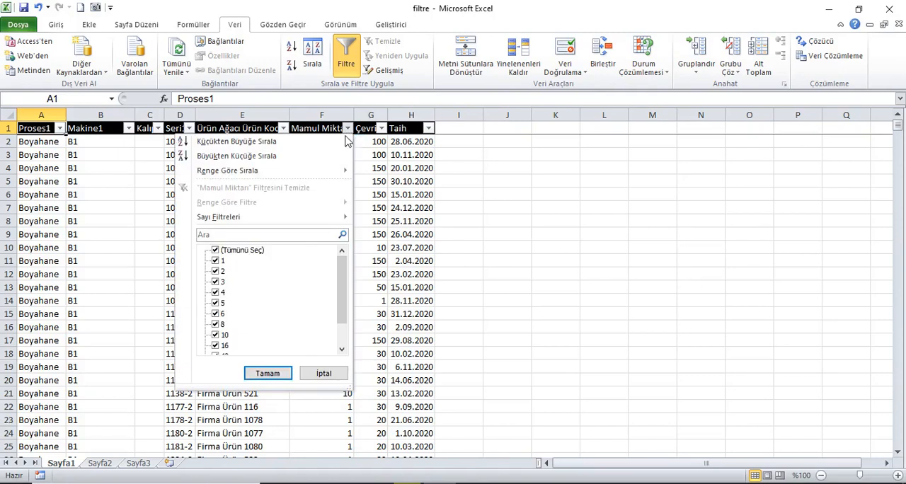
pyautogui.moveTo(296, 221)
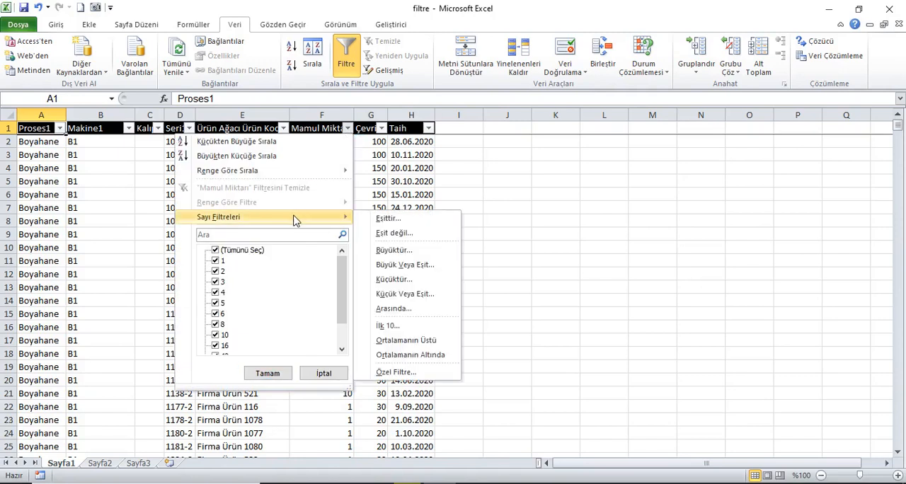
pyautogui.click(423, 252)
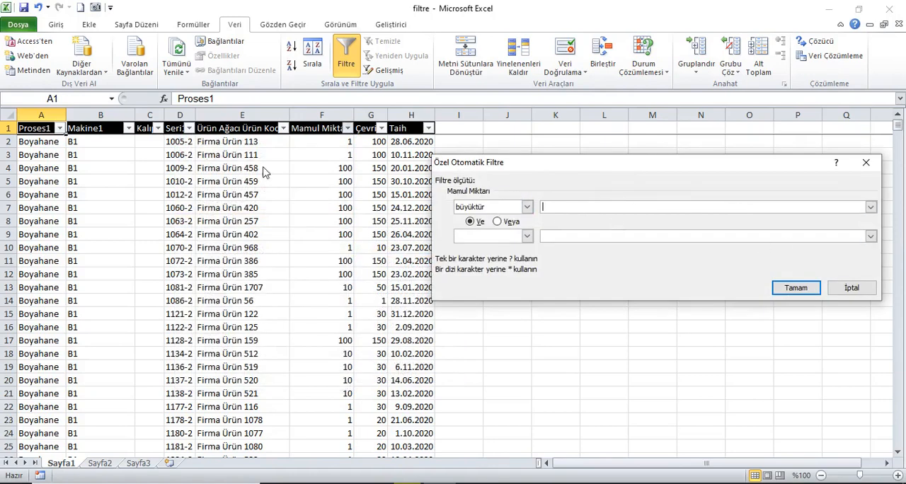
pyautogui.click(871, 207)
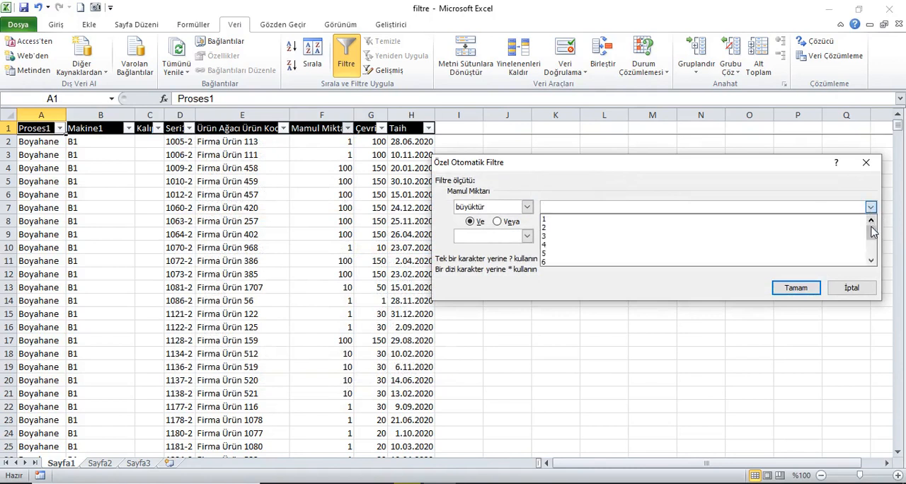
pyautogui.moveTo(872, 236); pyautogui.dragTo(872, 247)
pyautogui.click(772, 253)
pyautogui.click(792, 290)
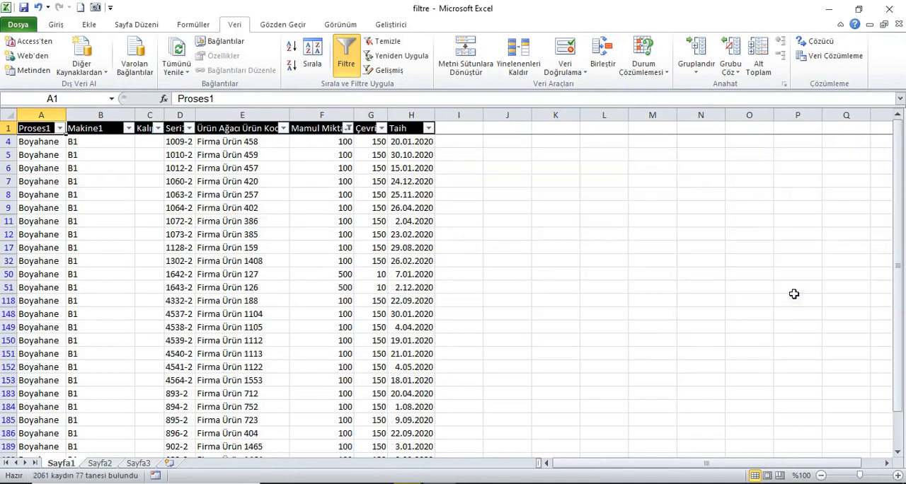
pyautogui.scroll(-7, 354, 241)
pyautogui.scroll(7, 375, 237)
# Step: Replace the Mamul Miktarı criterion with a Büyük Veya Eşit number filter for 5
pyautogui.click(349, 129)
pyautogui.moveTo(340, 217)
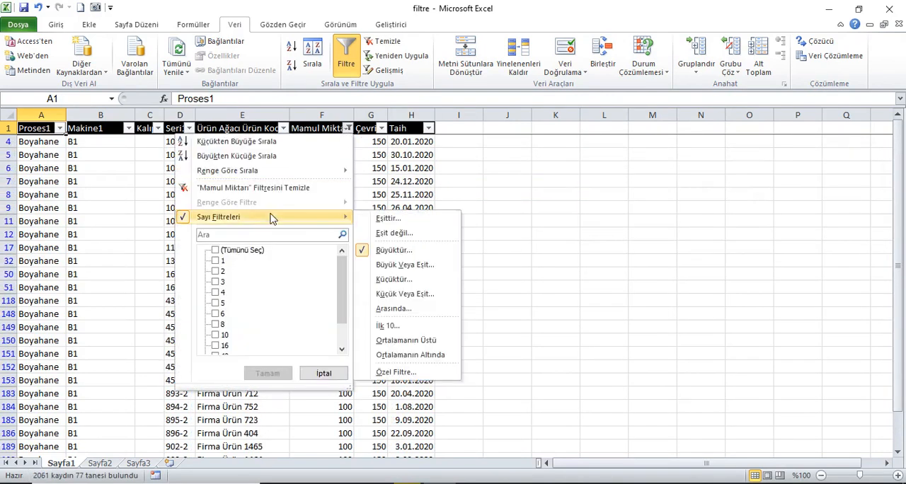
pyautogui.click(421, 264)
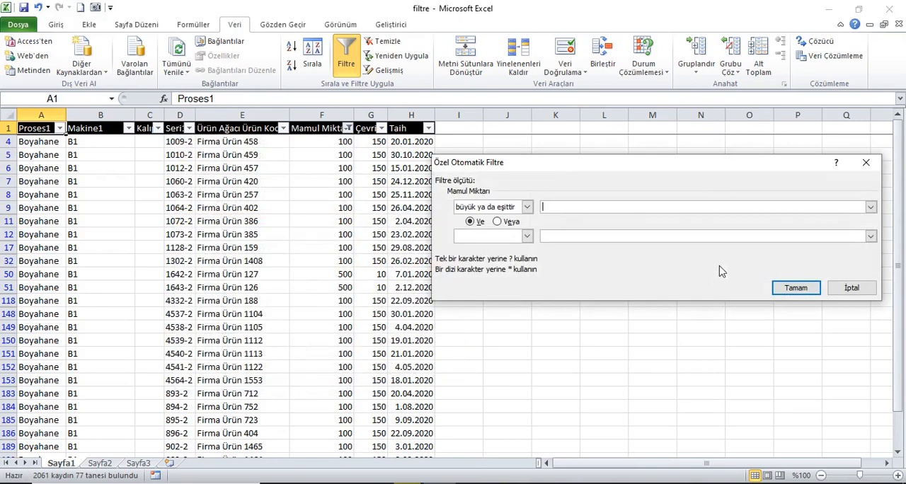
pyautogui.click(871, 208)
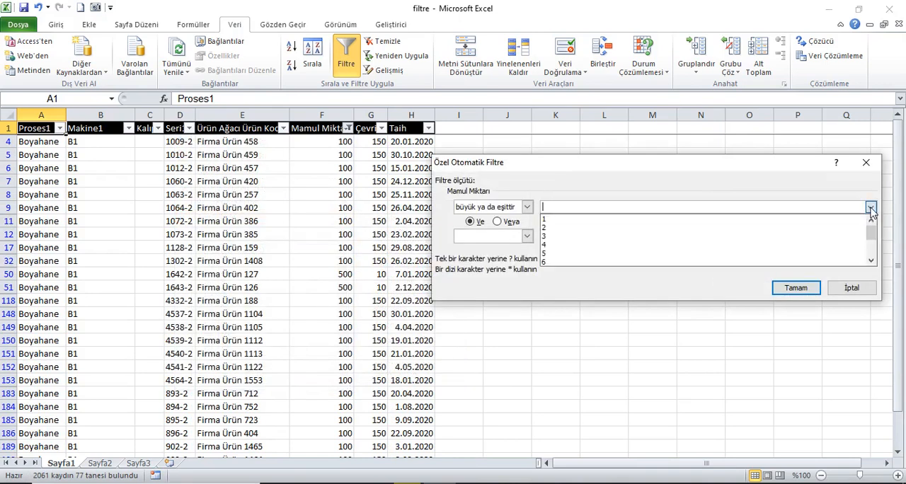
pyautogui.click(763, 264)
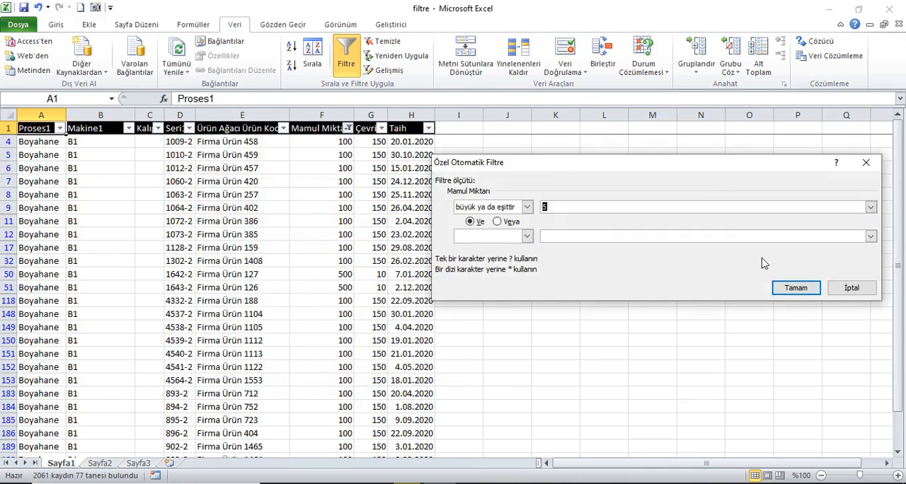
pyautogui.click(796, 287)
# Step: Replace the Mamul Miktarı criterion with a Küçük Veya Eşit number filter for 10 and look through the filtered rows
pyautogui.click(348, 129)
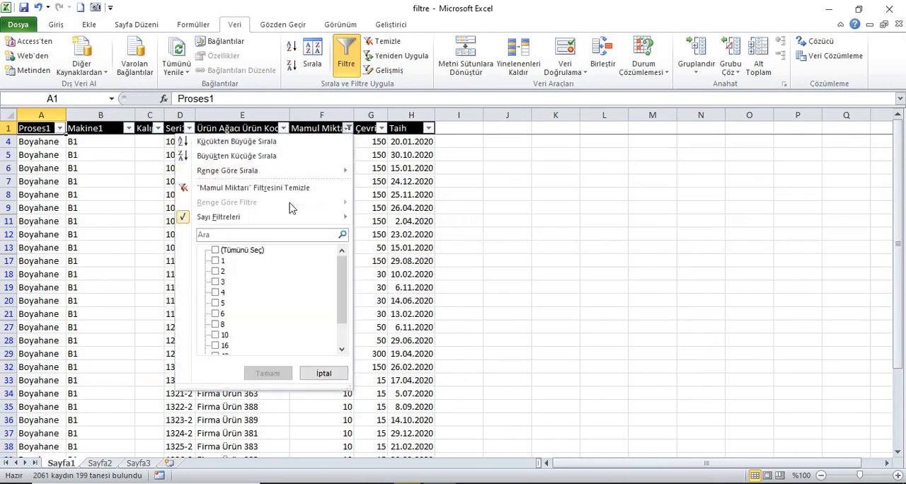
pyautogui.moveTo(344, 218)
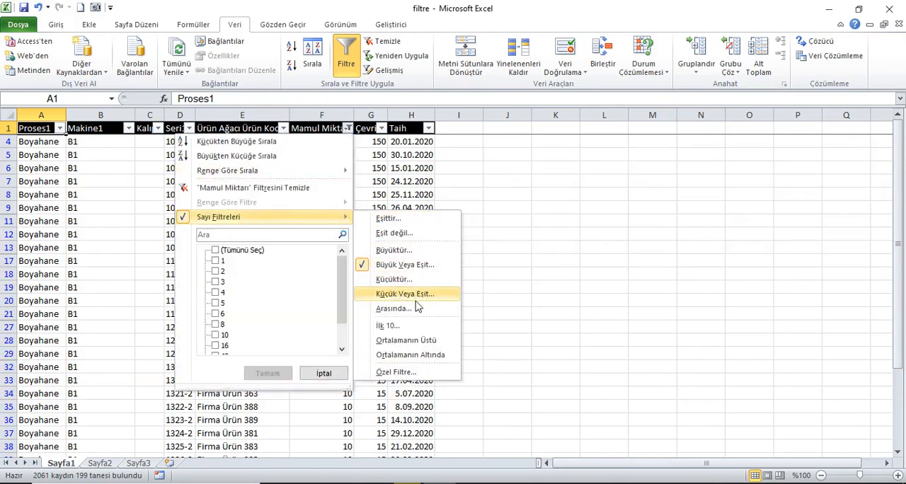
pyautogui.click(420, 295)
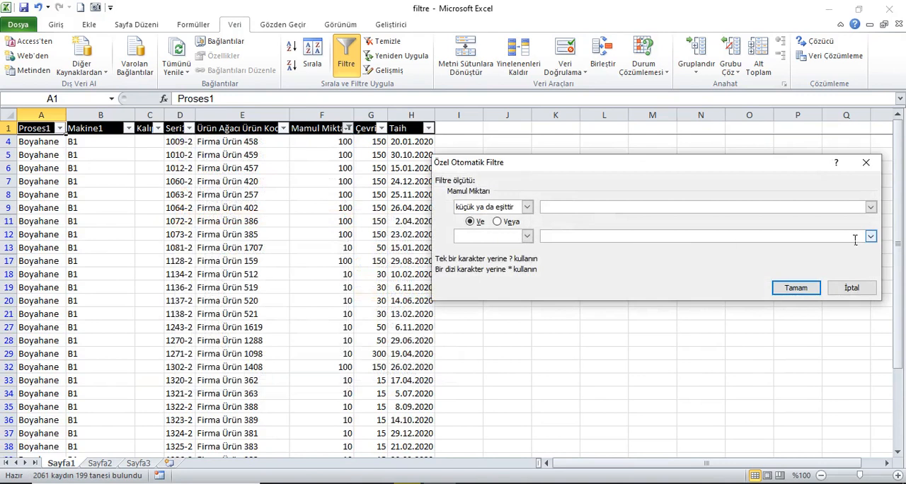
pyautogui.click(871, 207)
pyautogui.scroll(-1, 814, 237)
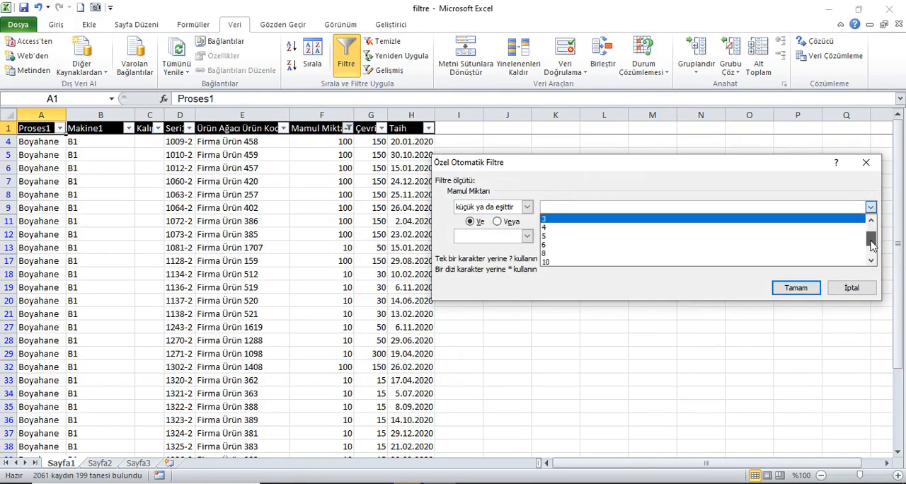
pyautogui.click(662, 253)
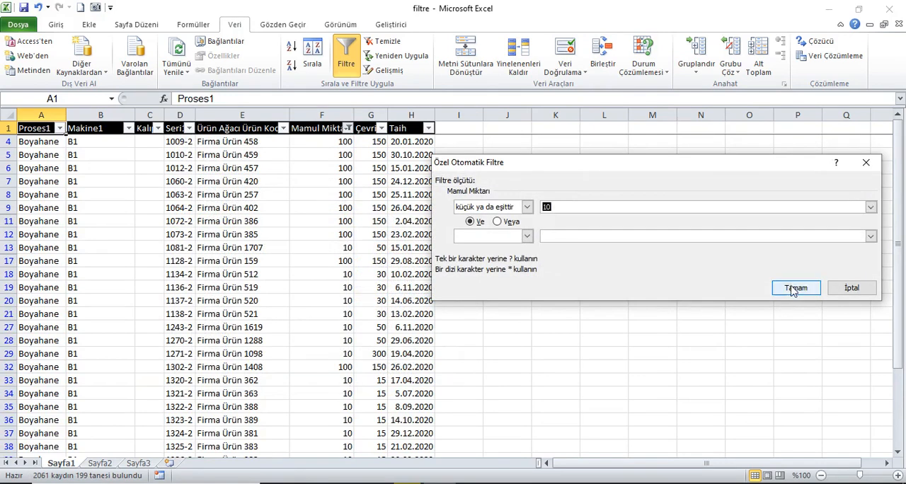
pyautogui.click(796, 288)
pyautogui.scroll(-5, 389, 257)
pyautogui.scroll(5, 394, 261)
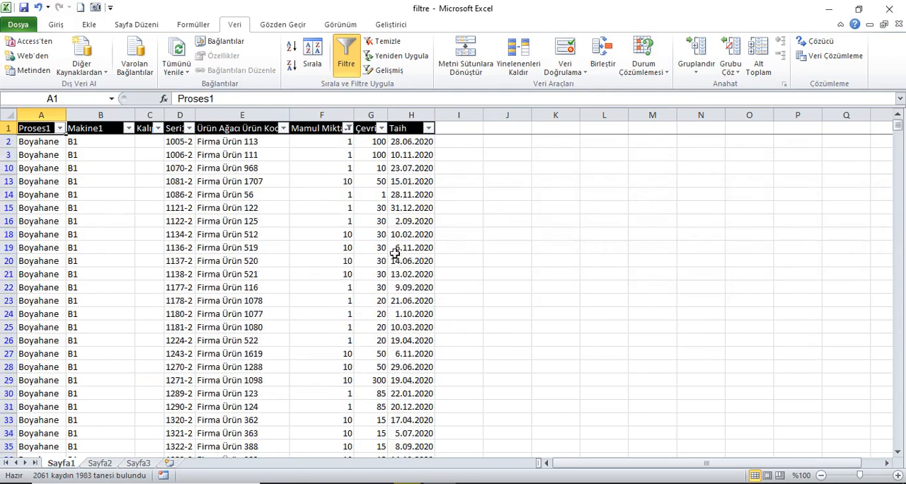
pyautogui.click(349, 131)
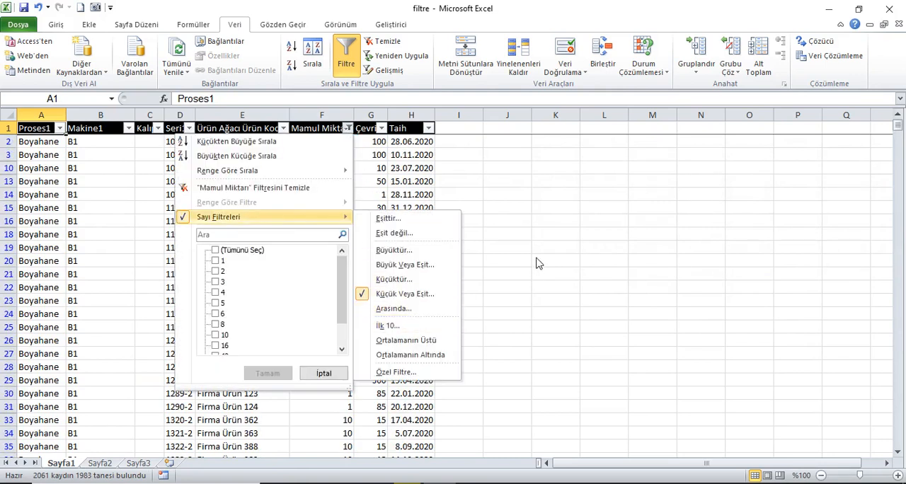
pyautogui.click(580, 237)
pyautogui.click(325, 133)
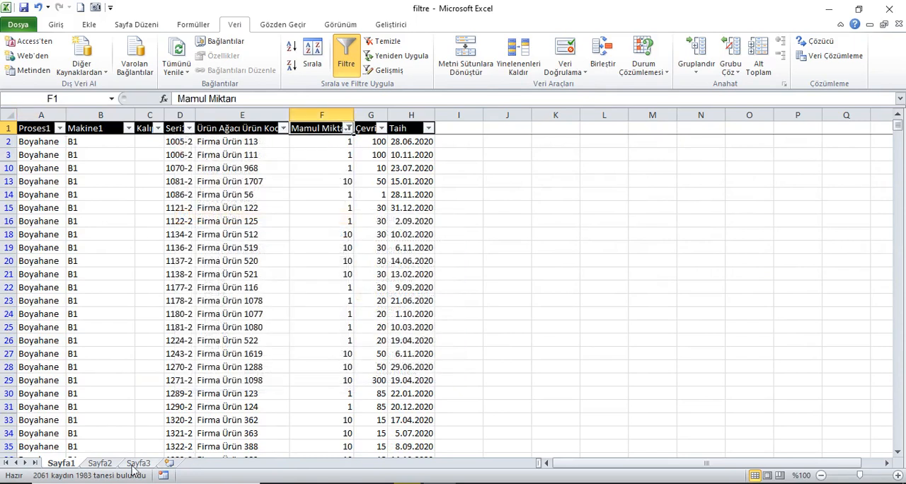
# Step: Switch to the Sayfa2 sheet and fit the column widths to their contents
pyautogui.click(104, 466)
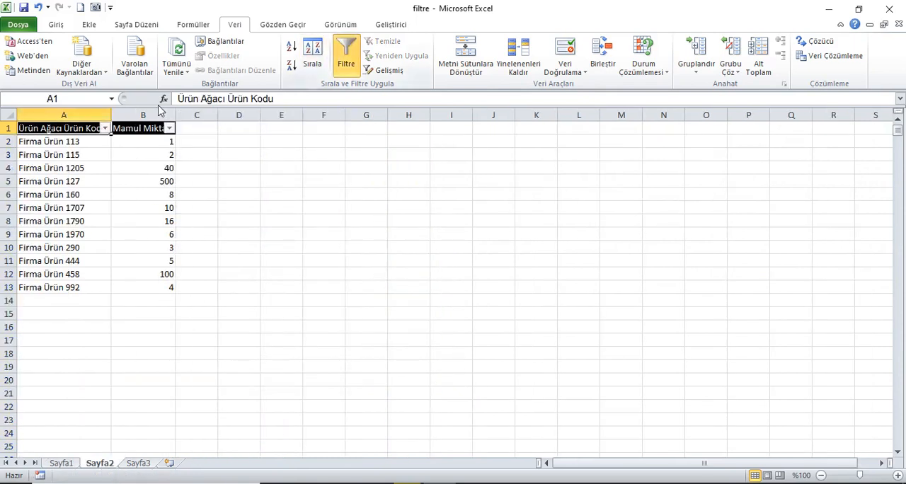
pyautogui.click(9, 115)
pyautogui.doubleClick(111, 115)
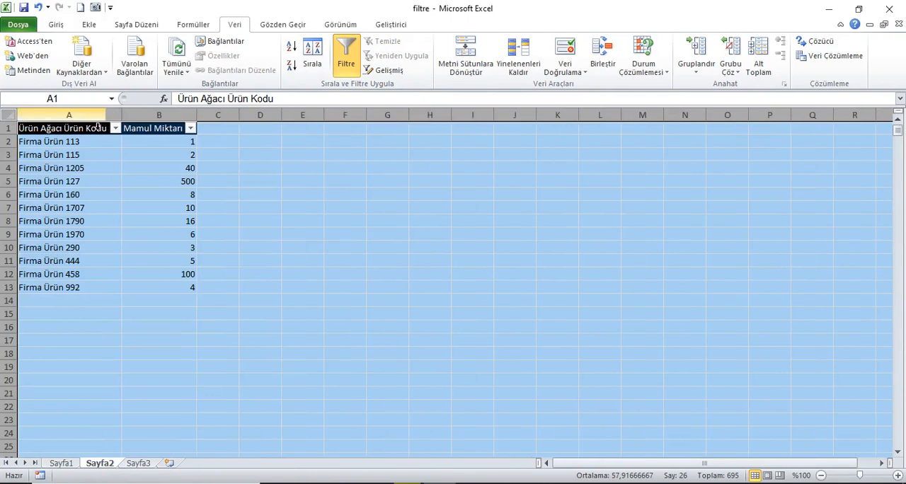
pyautogui.click(60, 129)
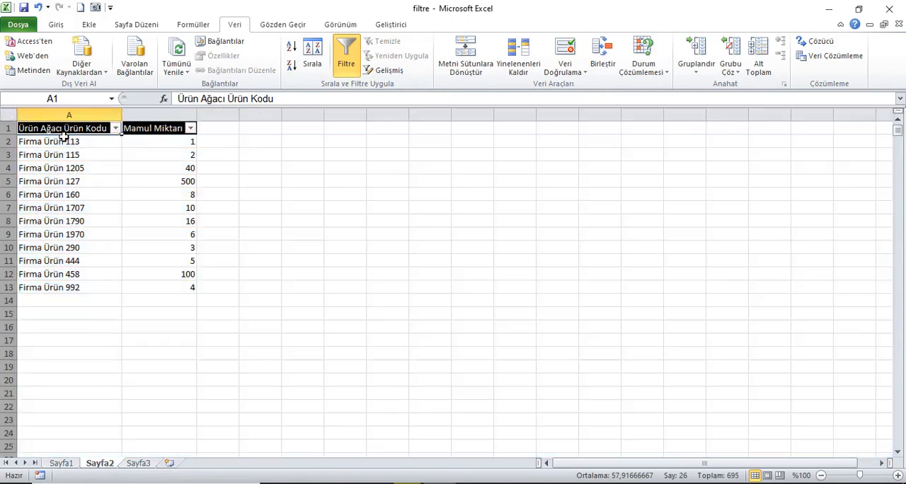
# Step: Apply an Arasında number filter to the Mamul Miktarı column for quantities from 4 to 40
pyautogui.click(191, 128)
pyautogui.moveTo(126, 218)
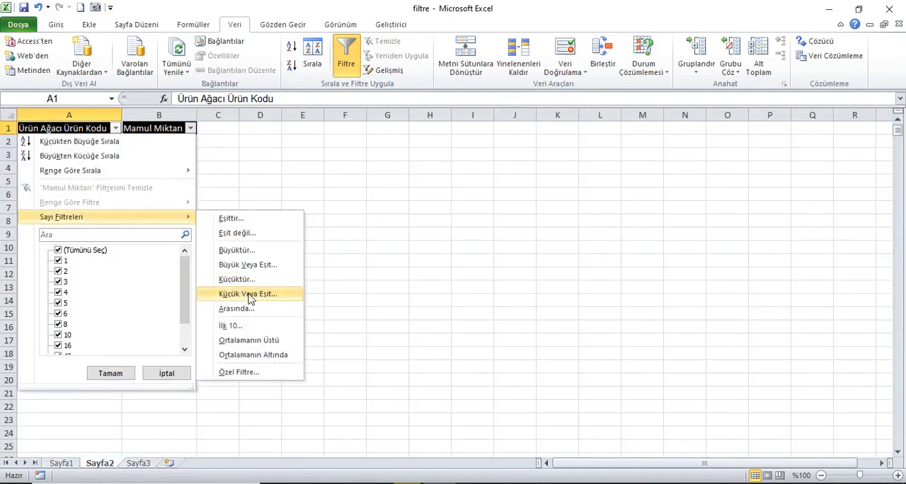
pyautogui.click(250, 305)
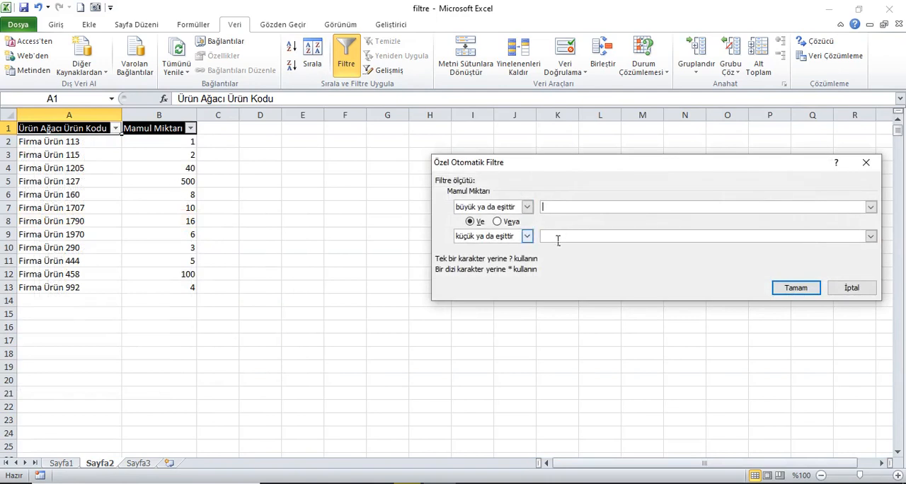
pyautogui.click(871, 207)
pyautogui.click(751, 244)
pyautogui.click(871, 237)
pyautogui.click(871, 237)
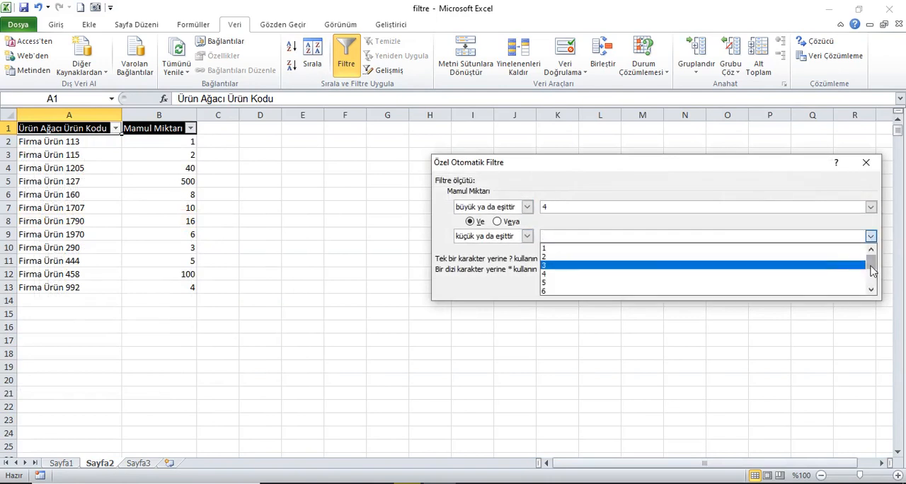
pyautogui.scroll(-2, 869, 272)
pyautogui.click(722, 291)
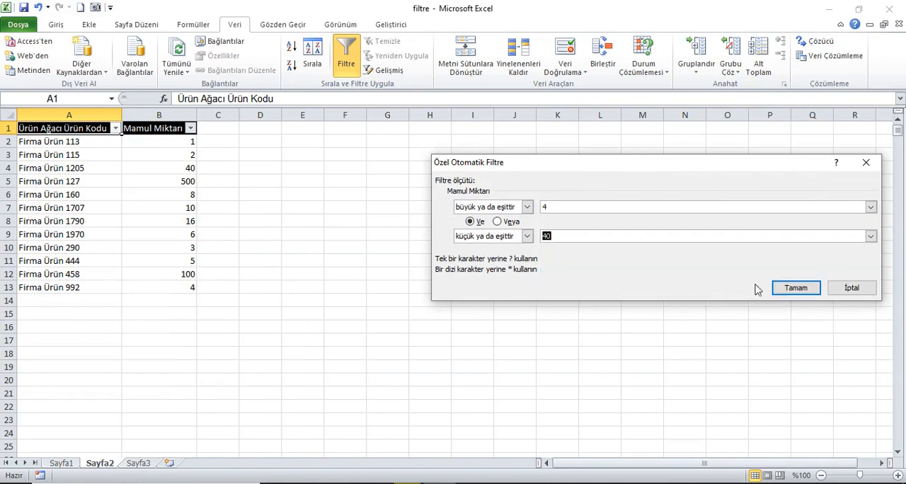
pyautogui.click(795, 290)
pyautogui.click(190, 143)
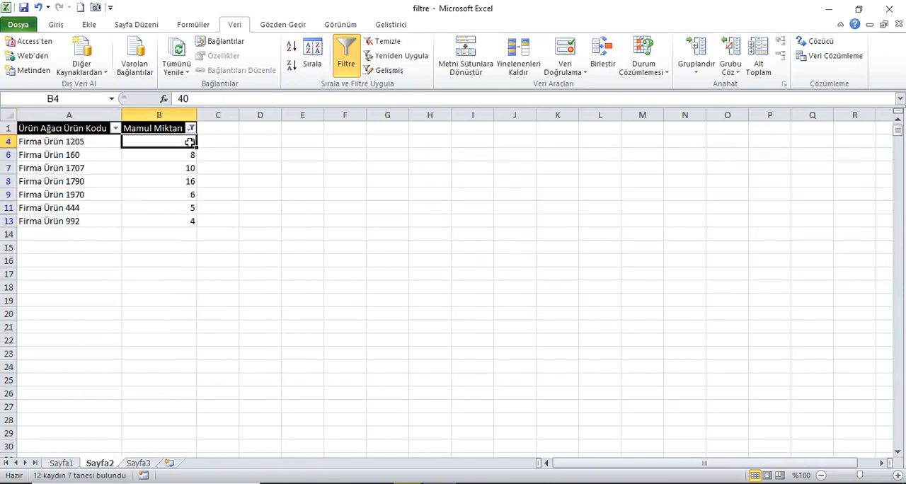
# Step: Clear the filter on the Sayfa2 table and apply an İlk 10 filter to Mamul Miktarı with İlk, 4 and Öğe
pyautogui.click(154, 128)
pyautogui.click(386, 44)
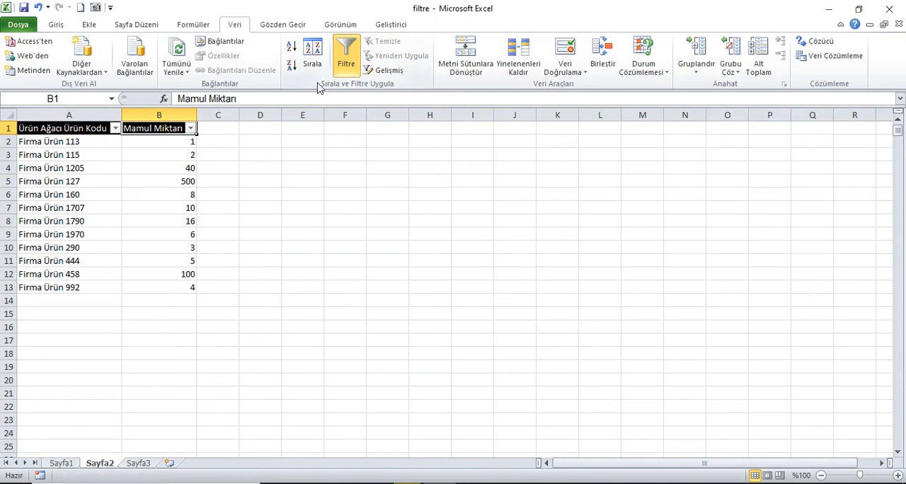
pyautogui.click(191, 128)
pyautogui.moveTo(102, 224)
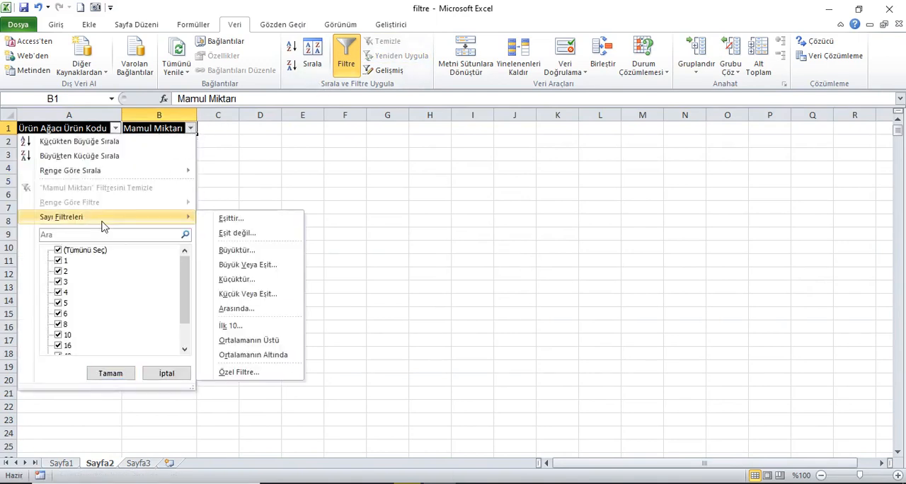
pyautogui.click(248, 327)
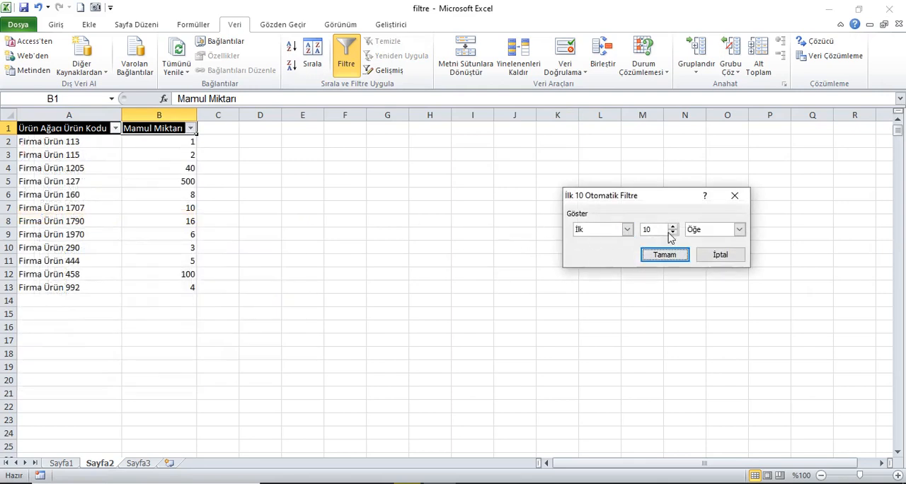
pyautogui.click(628, 229)
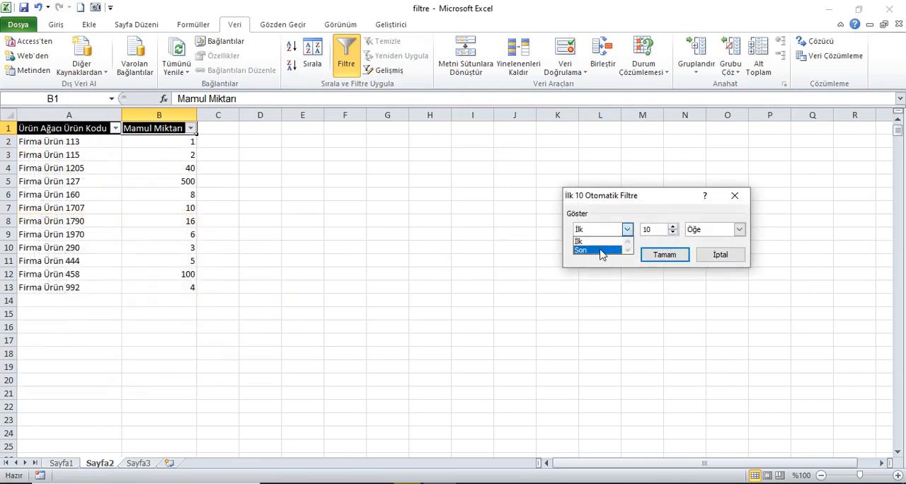
pyautogui.click(602, 250)
pyautogui.click(627, 233)
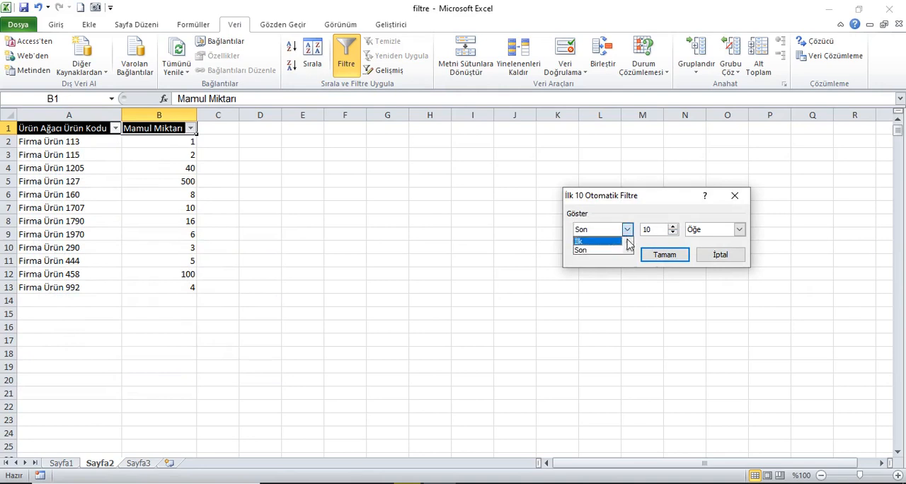
pyautogui.click(624, 242)
pyautogui.click(674, 233)
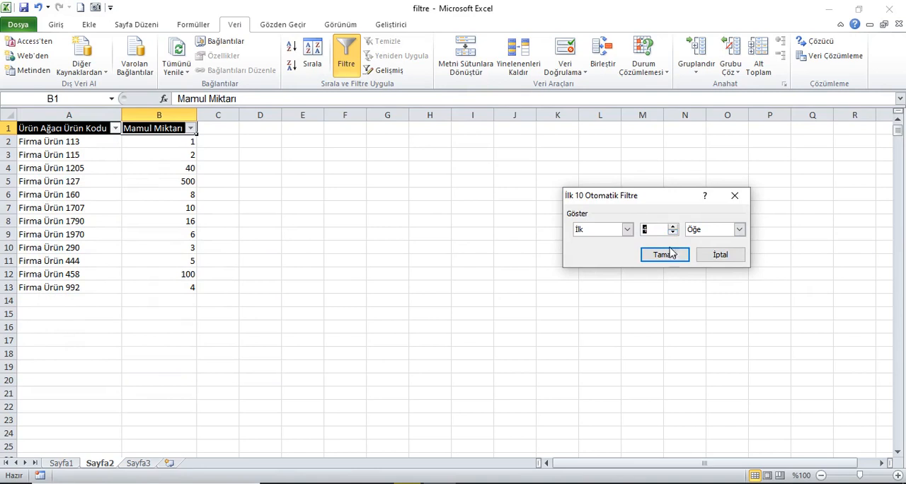
pyautogui.click(670, 253)
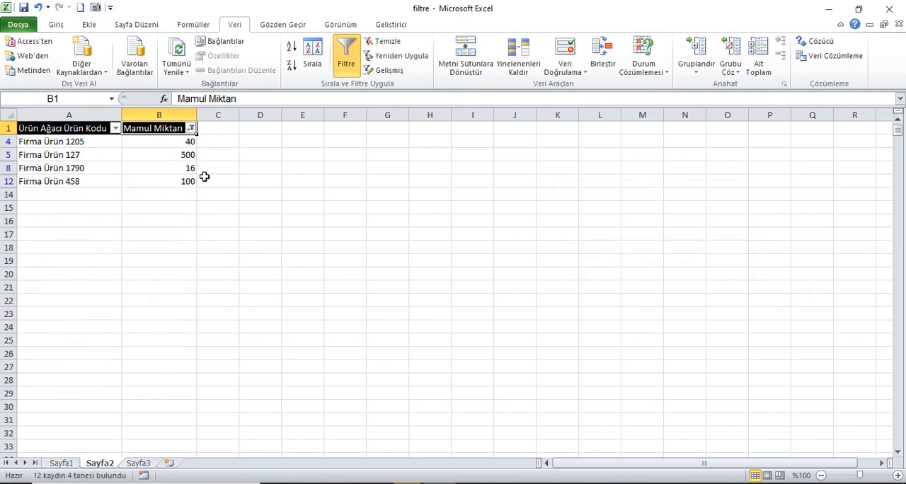
# Step: Set the İlk 10 filter on the Mamul Miktarı column to show 6 items
pyautogui.click(191, 128)
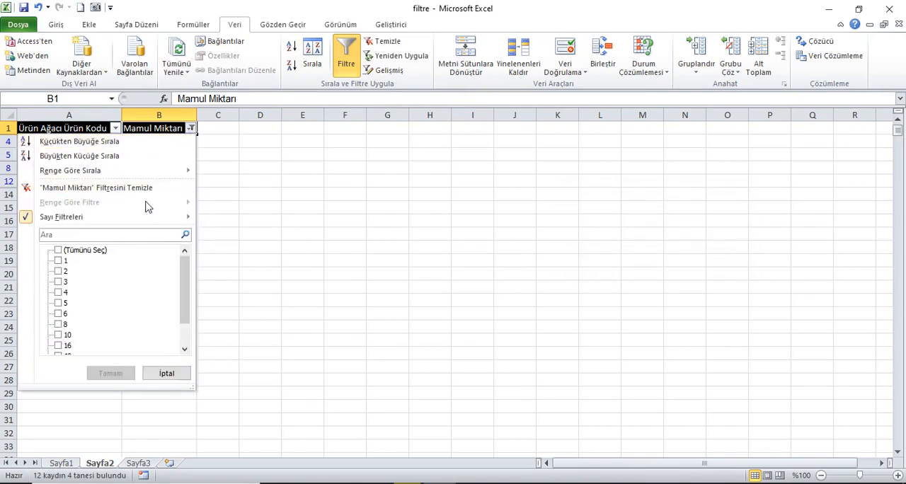
pyautogui.moveTo(146, 215)
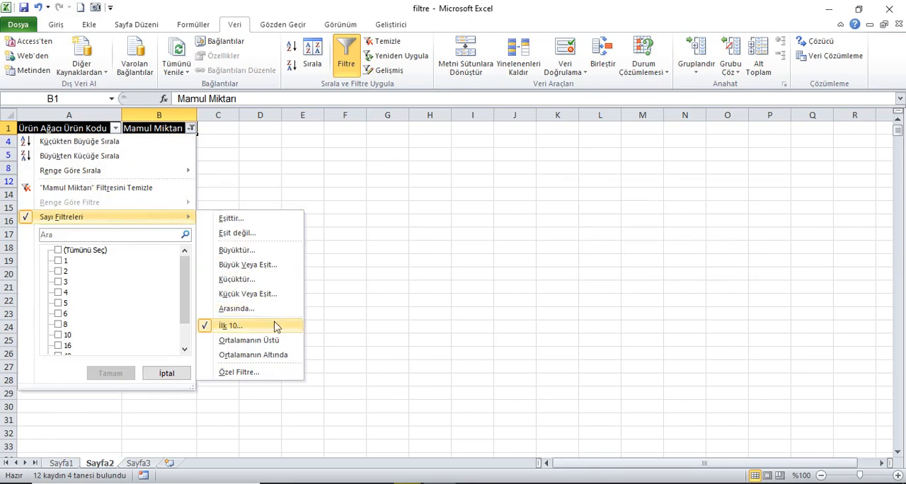
pyautogui.click(252, 325)
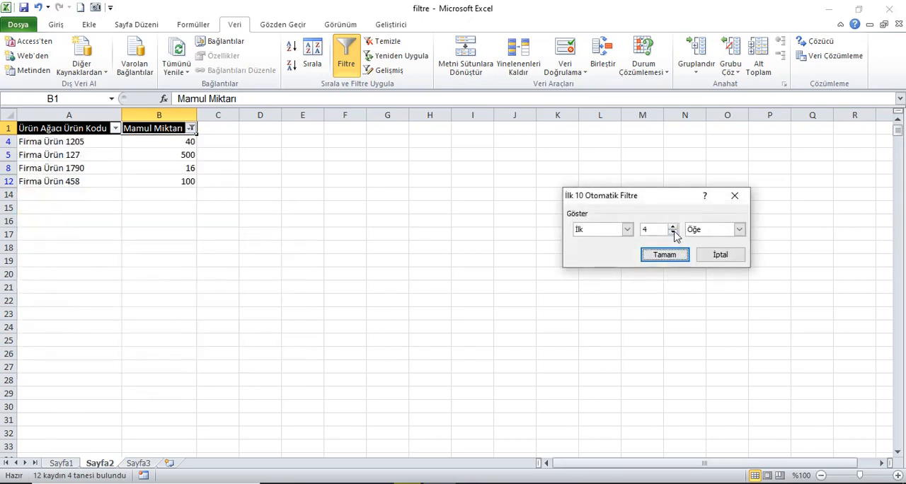
pyautogui.click(674, 229)
pyautogui.click(674, 230)
pyautogui.press('Return')
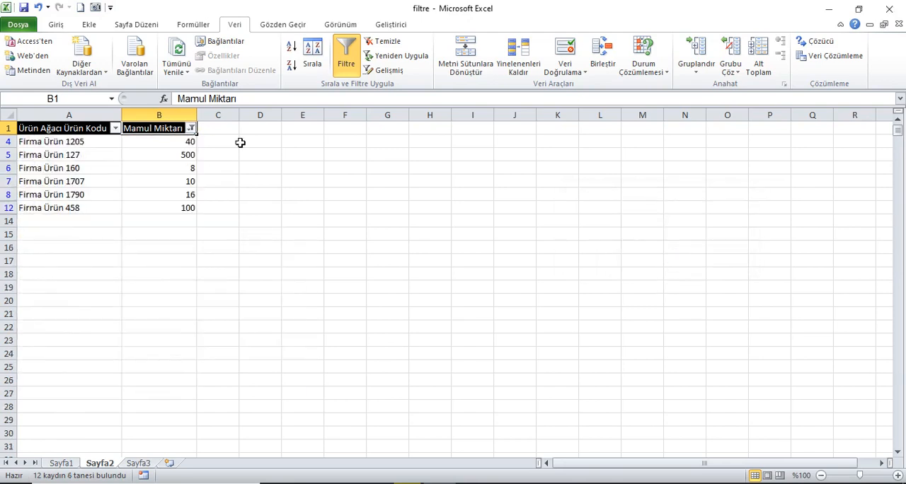
# Step: Switch the İlk 10 filter on Mamul Miktarı from İlk to Son and examine the filtered quantities
pyautogui.click(191, 128)
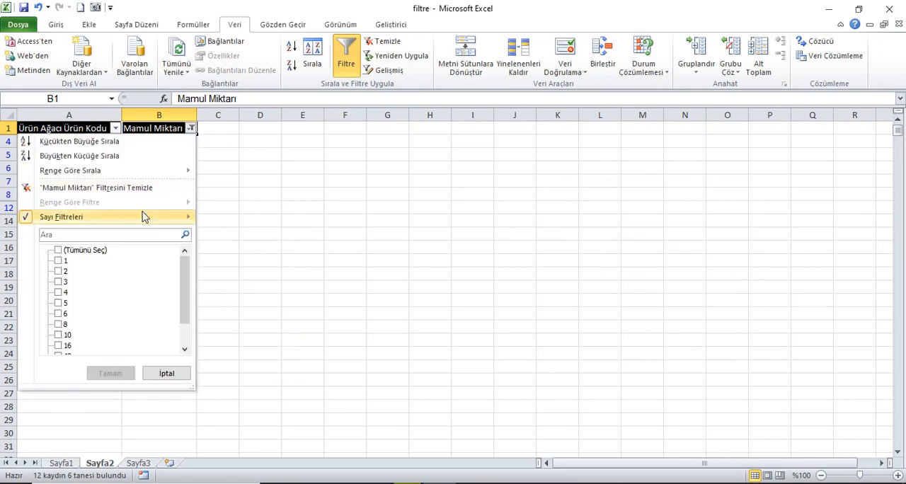
pyautogui.moveTo(148, 216)
pyautogui.click(256, 327)
pyautogui.click(628, 230)
pyautogui.click(598, 251)
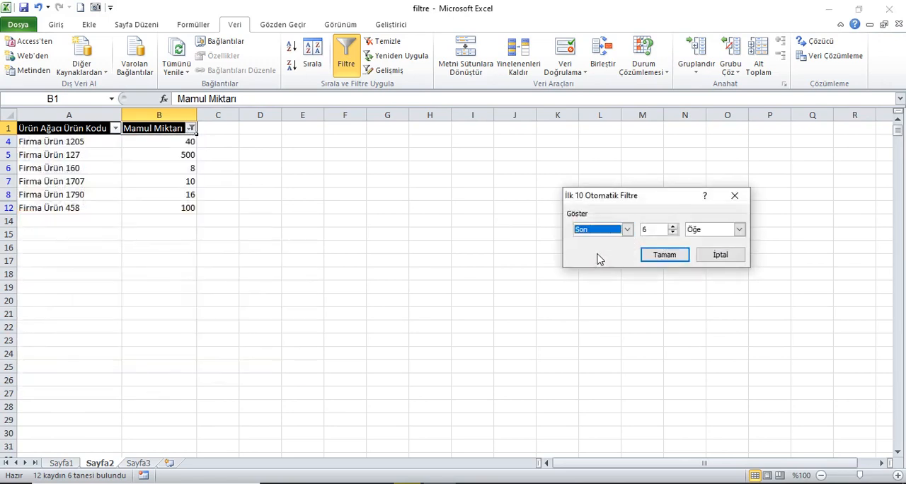
pyautogui.click(669, 249)
pyautogui.moveTo(186, 142); pyautogui.dragTo(184, 197)
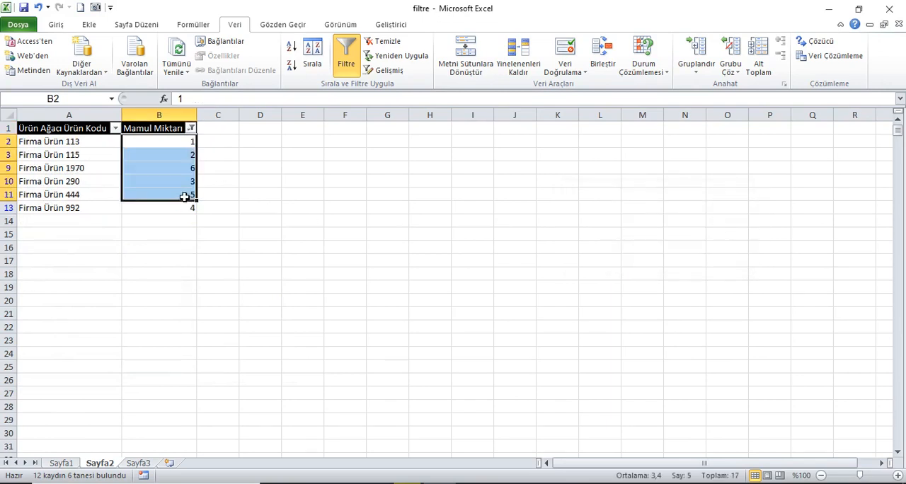
# Step: Filter the Mamul Miktarı column on Sayfa2 with Ortalamanın Üstü, then switch the filter to Ortalamanın Altında
pyautogui.click(191, 129)
pyautogui.moveTo(142, 221)
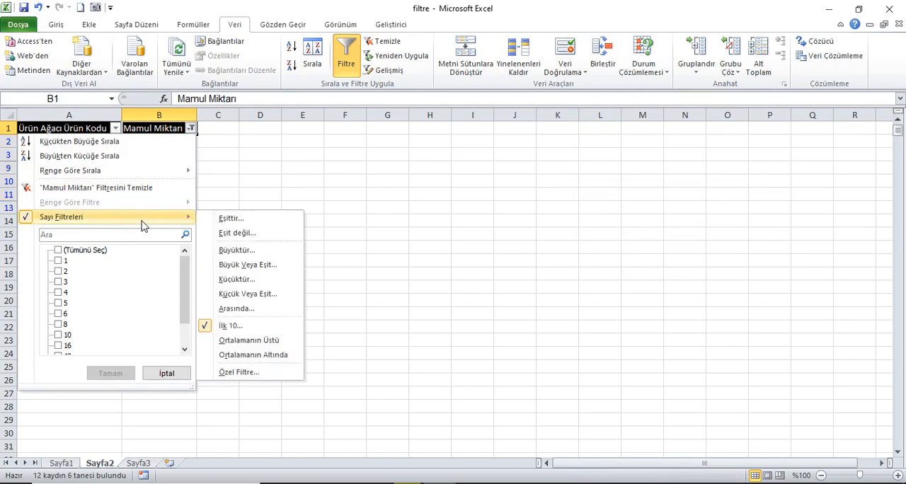
pyautogui.click(263, 343)
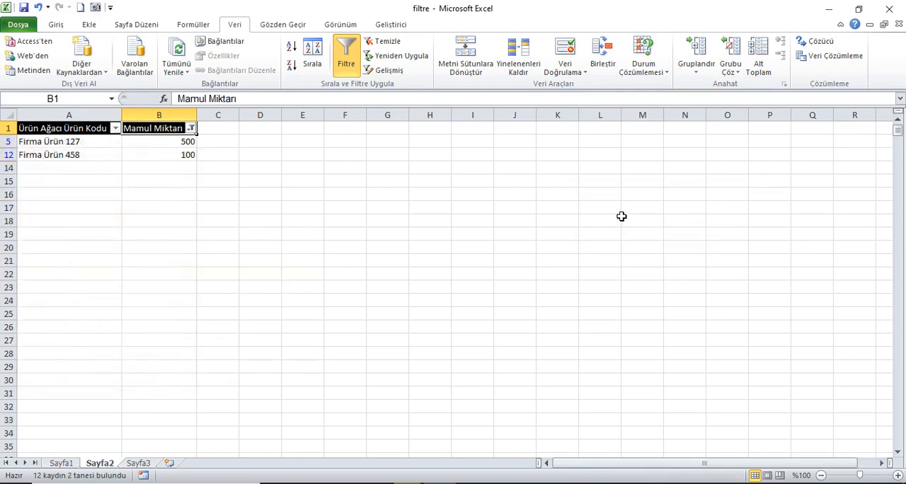
pyautogui.click(193, 130)
pyautogui.moveTo(106, 218)
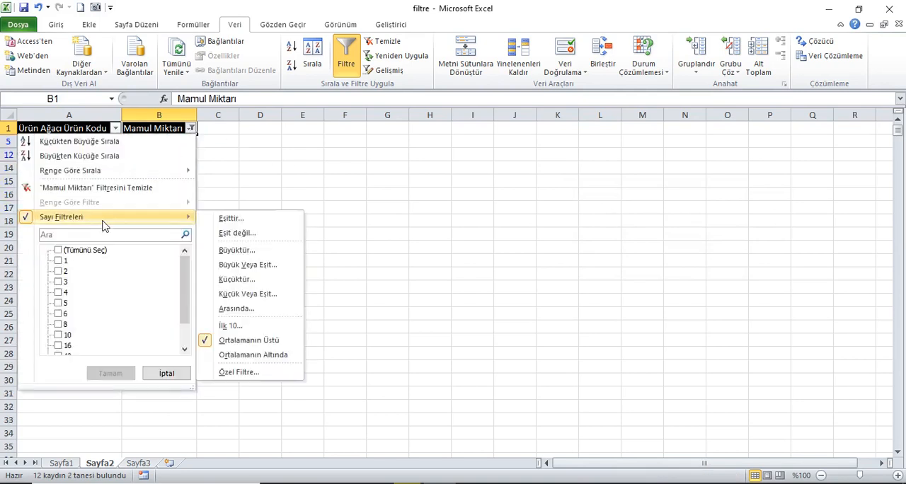
pyautogui.click(277, 357)
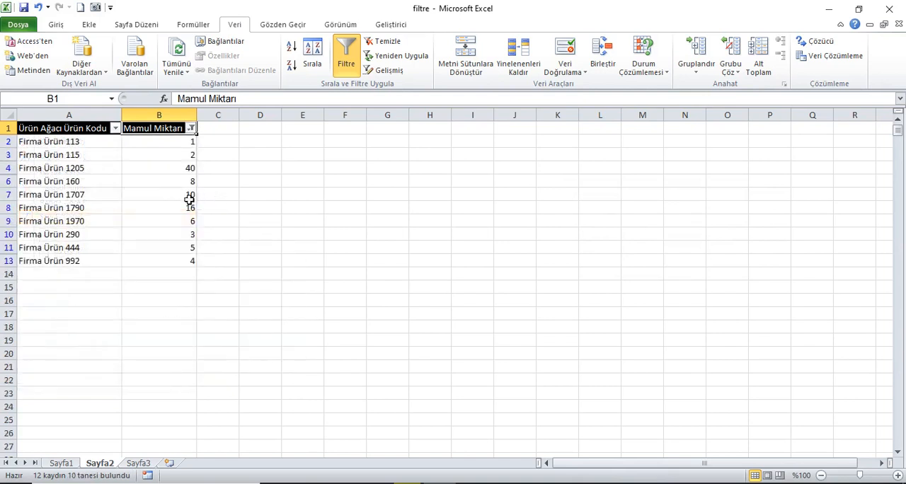
# Step: Open the Özel Filtre for Mamul Miktarı, review the available comparison operators and accept the existing küçüktür condition
pyautogui.click(193, 129)
pyautogui.moveTo(121, 217)
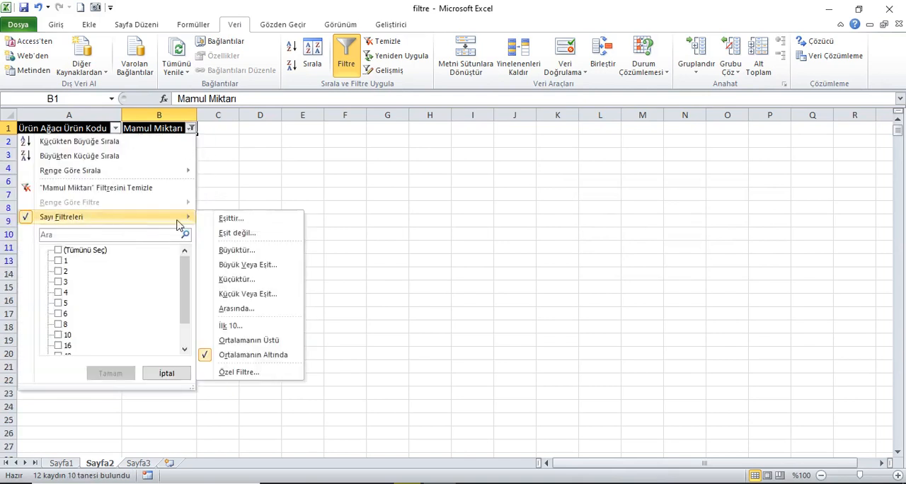
pyautogui.click(254, 375)
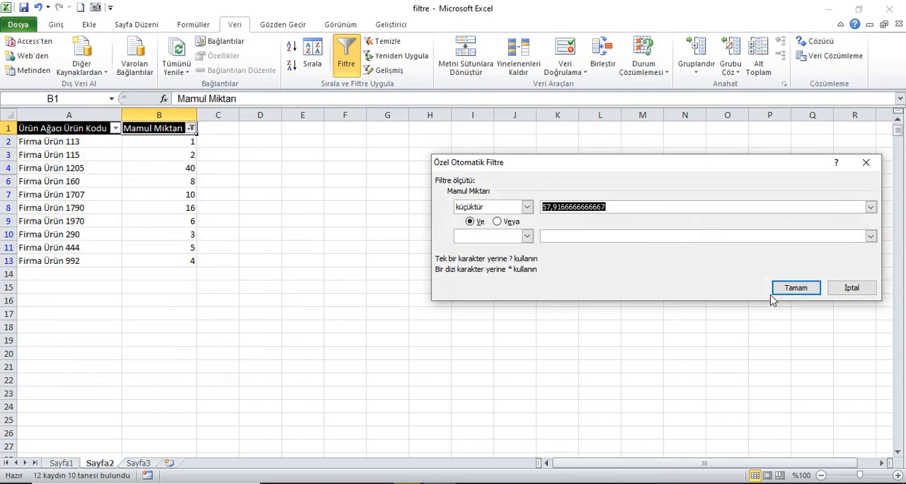
pyautogui.click(527, 207)
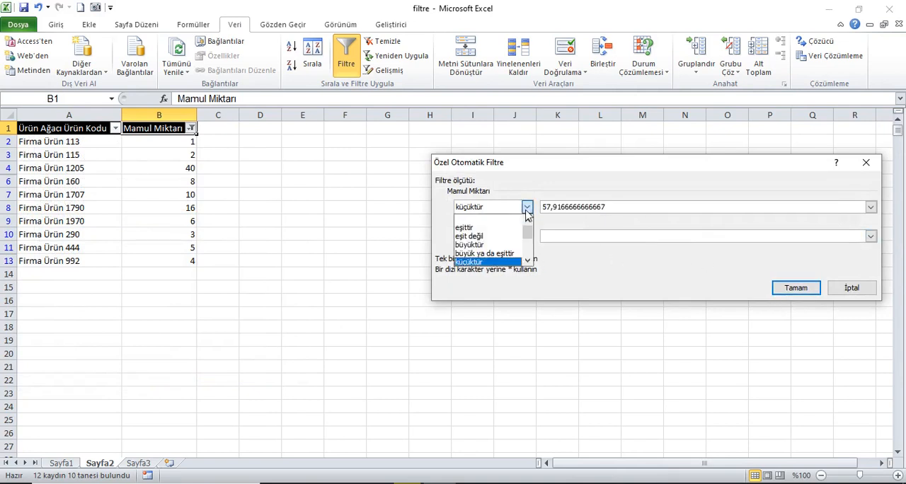
pyautogui.moveTo(529, 230); pyautogui.dragTo(786, 286)
pyautogui.click(810, 280)
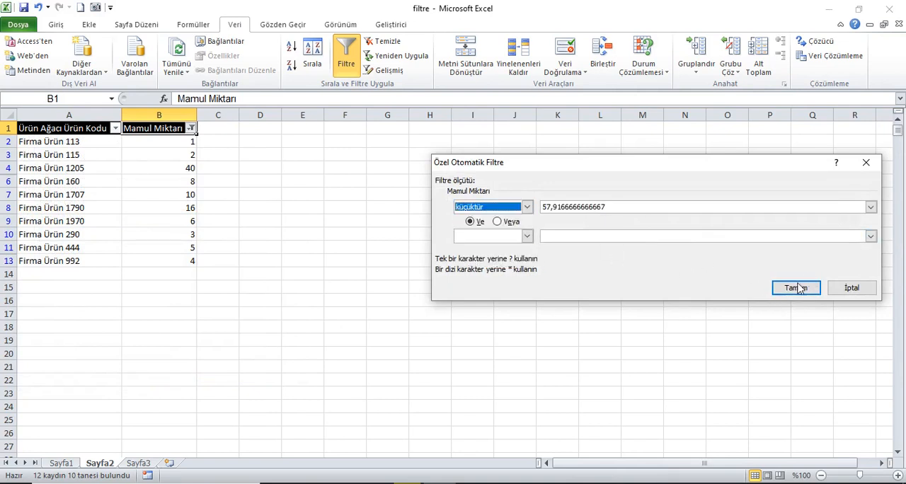
pyautogui.click(811, 284)
# Step: Clear the filter on Sayfa1 and view the filter options of the Çevrim column
pyautogui.click(61, 463)
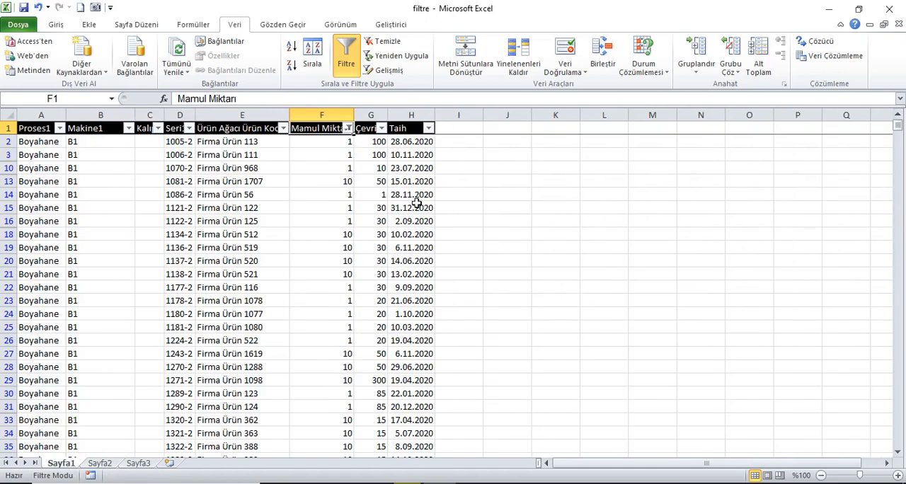
pyautogui.click(382, 41)
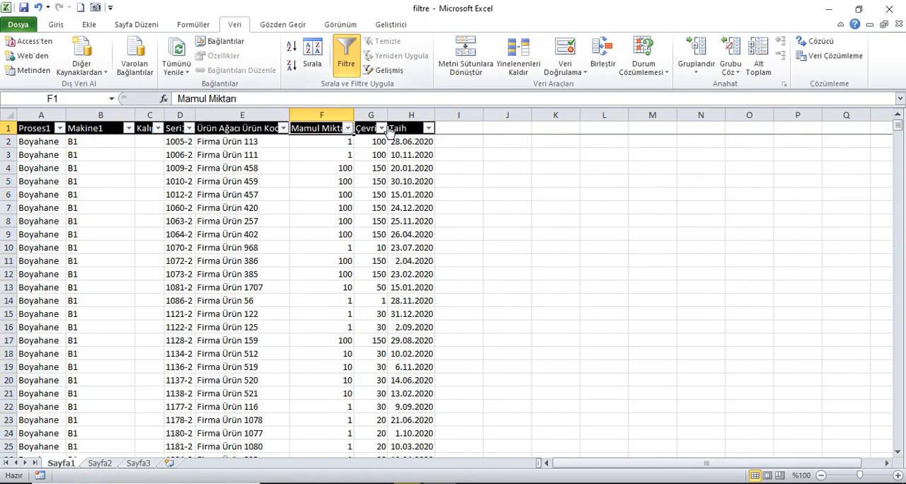
pyautogui.click(369, 131)
pyautogui.click(381, 130)
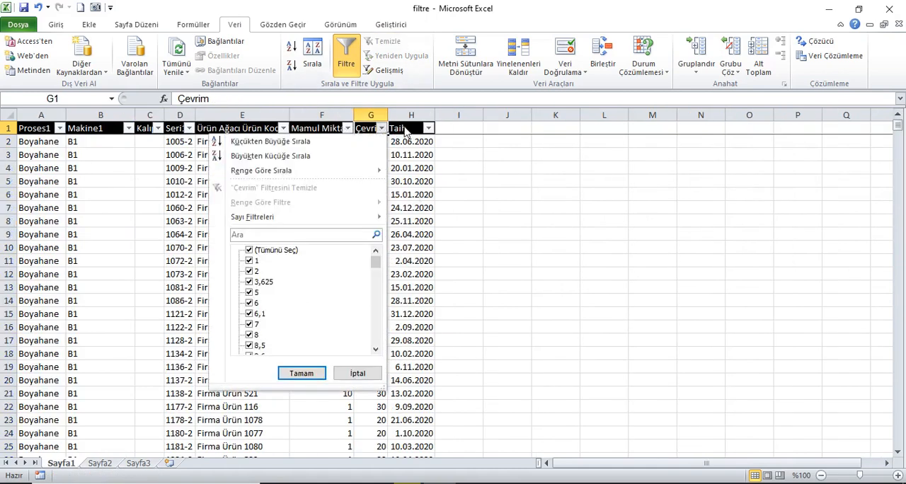
pyautogui.click(408, 130)
# Step: Apply an Önce date filter to the Taih column for dates before 3.01.2020
pyautogui.click(430, 130)
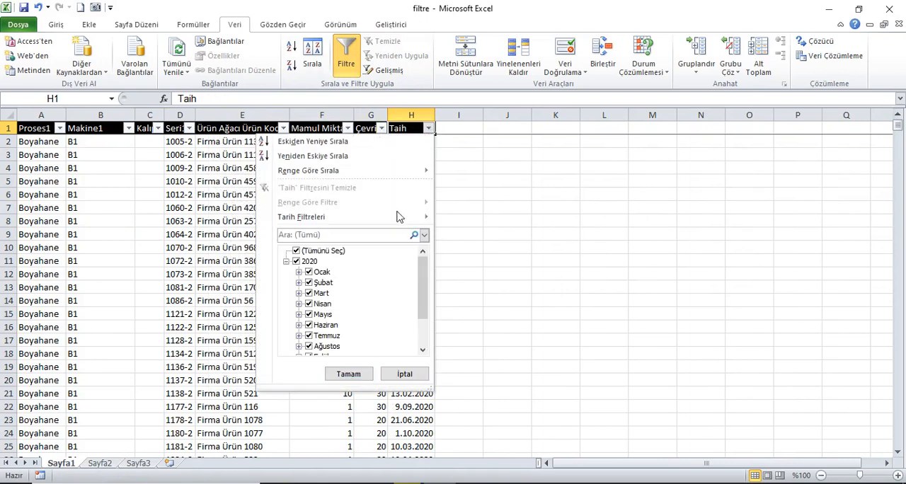
pyautogui.moveTo(395, 222)
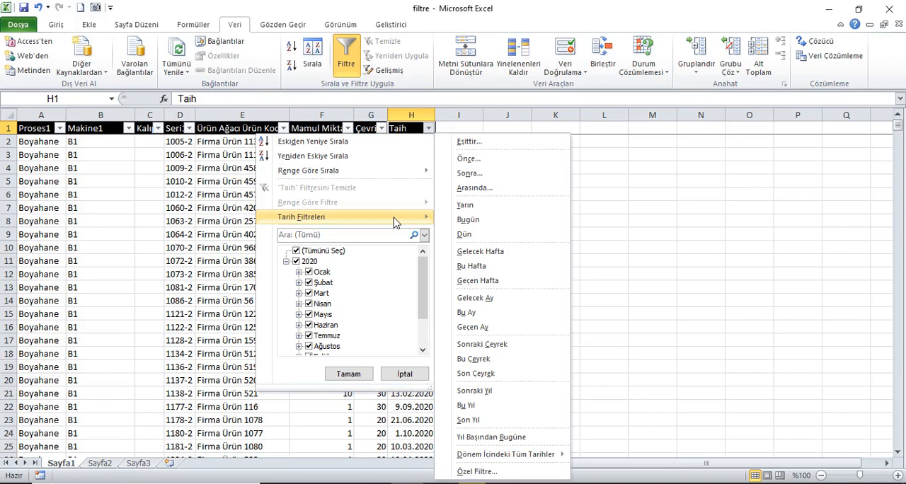
pyautogui.click(485, 160)
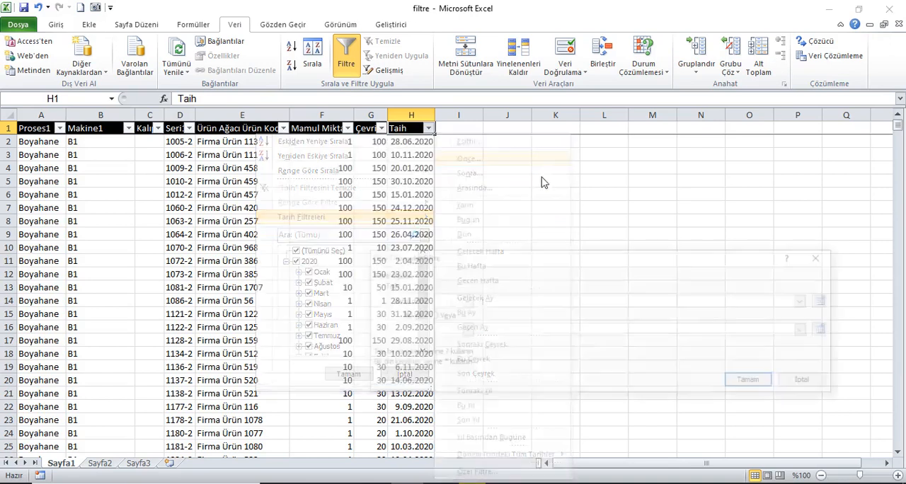
pyautogui.moveTo(595, 259); pyautogui.dragTo(621, 248)
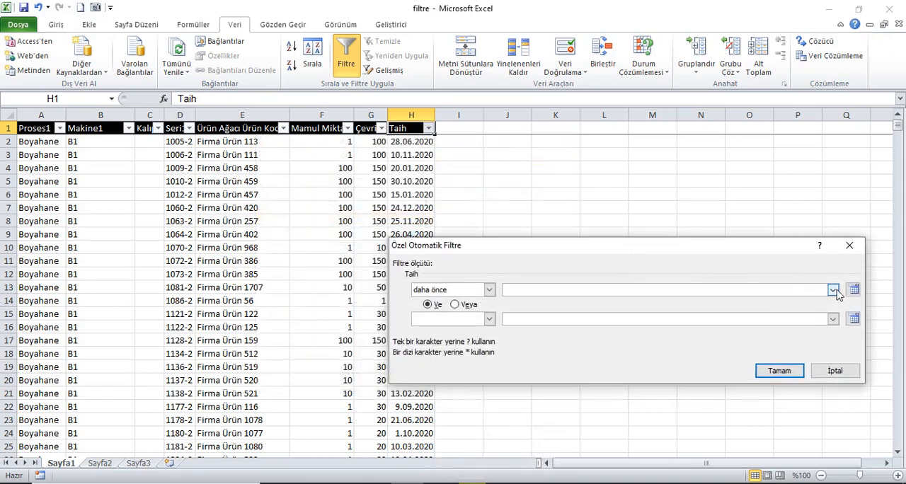
pyautogui.click(833, 289)
pyautogui.click(731, 327)
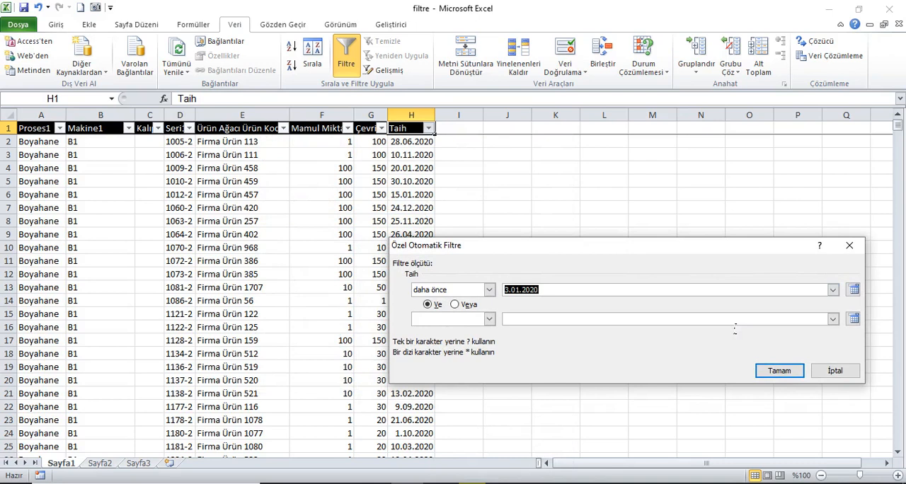
pyautogui.click(779, 370)
# Step: Replace the Taih filter with a Sonra date filter using an early January 2020 date from the list
pyautogui.click(438, 131)
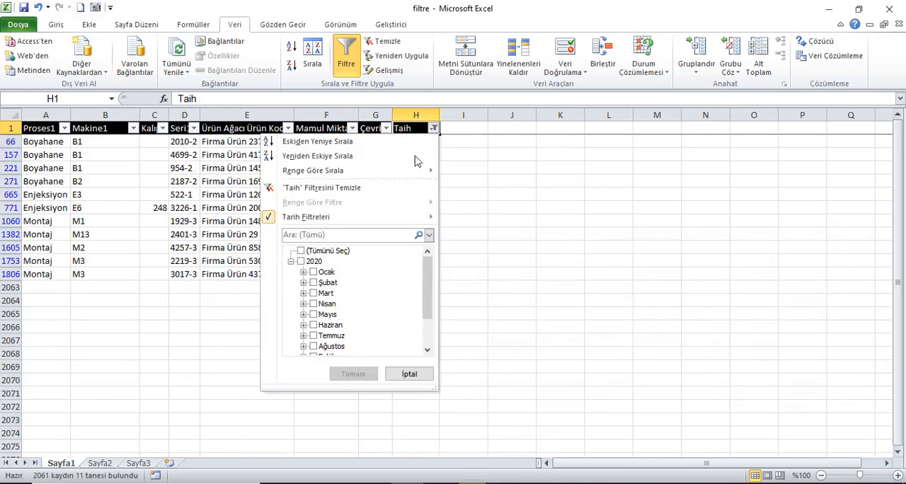
pyautogui.click(496, 175)
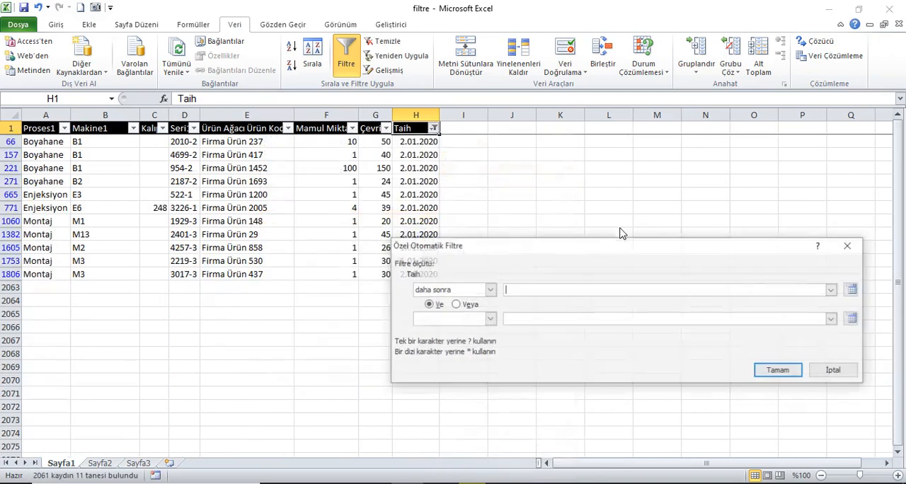
pyautogui.click(833, 290)
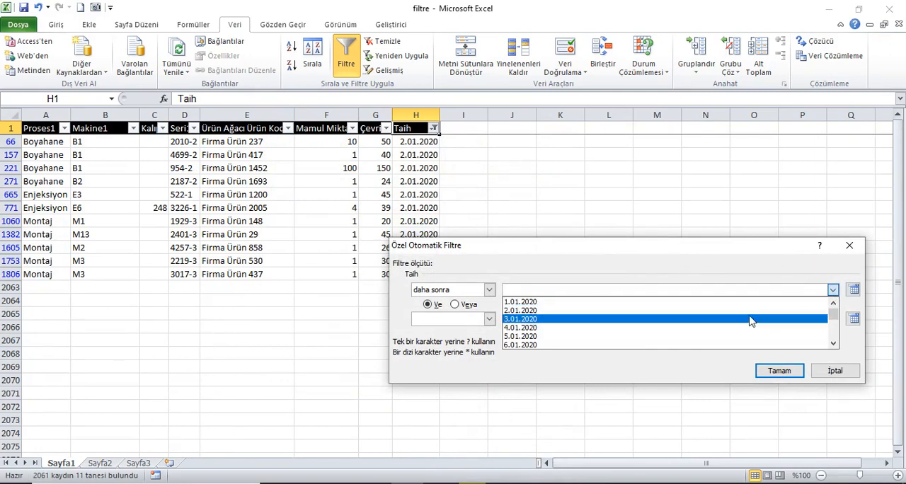
pyautogui.click(753, 319)
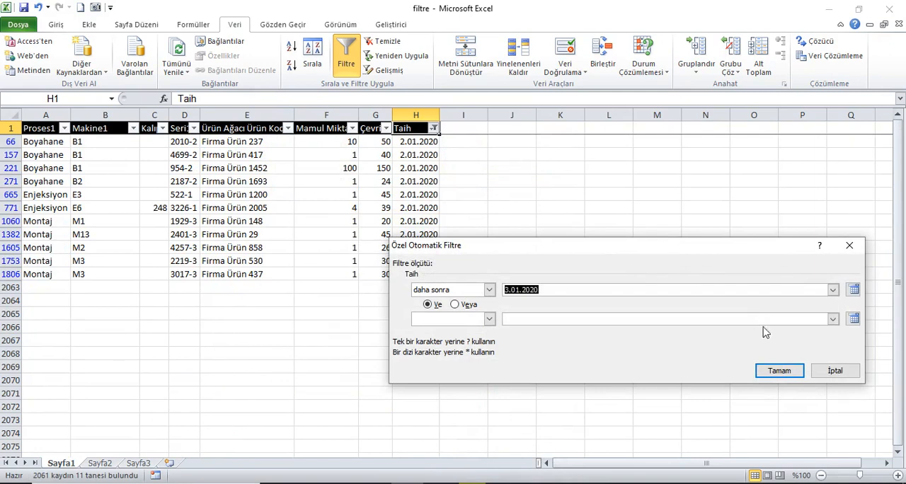
pyautogui.click(832, 290)
pyautogui.click(728, 334)
pyautogui.click(763, 379)
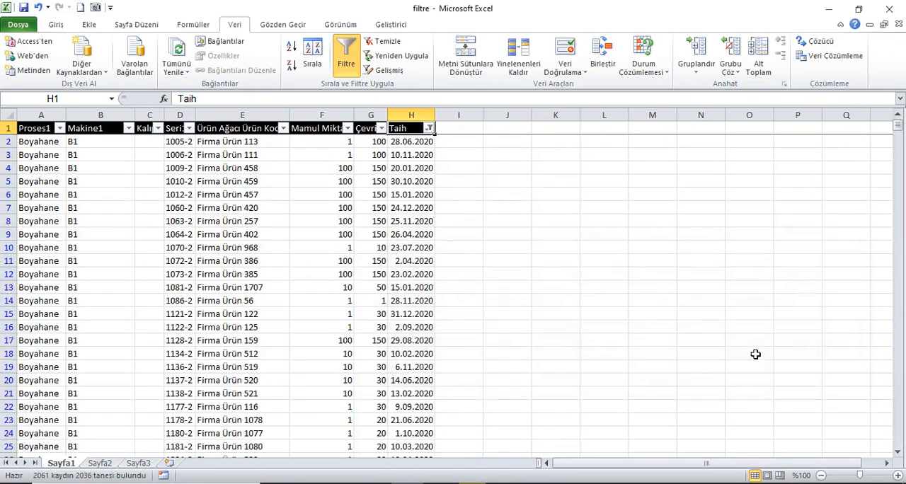
# Step: Clear the Taih filter and start an Arasında date filter with the first condition daha sonra 1.01.2020
pyautogui.click(431, 130)
pyautogui.moveTo(383, 221)
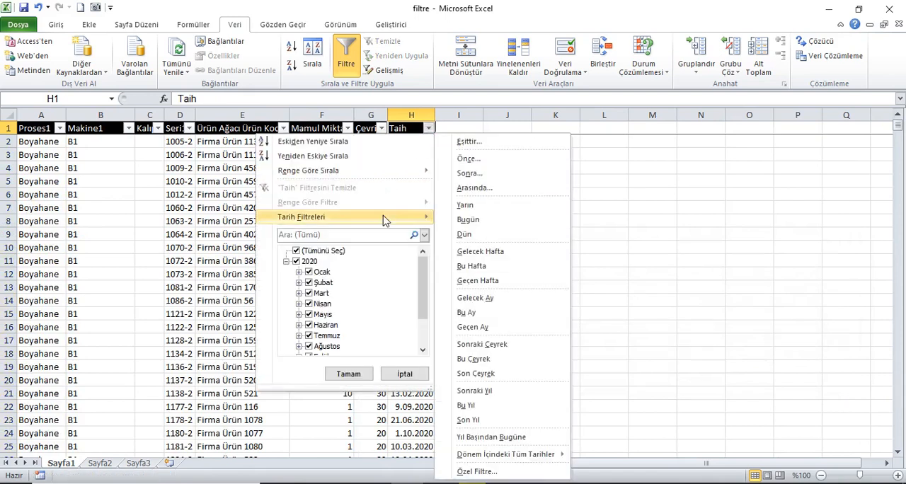
pyautogui.click(482, 188)
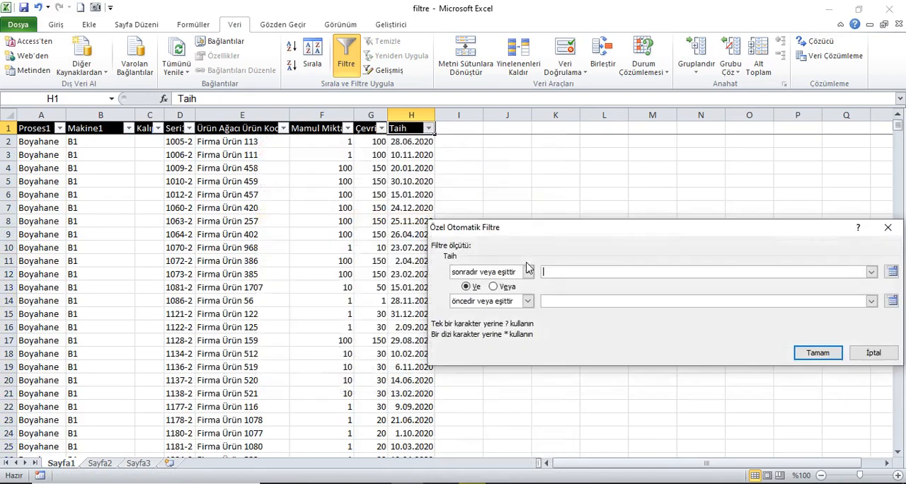
pyautogui.click(527, 274)
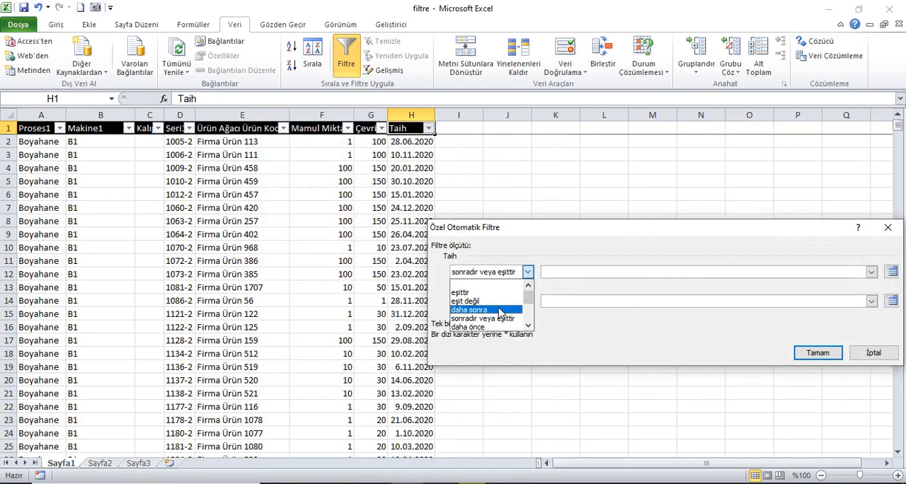
pyautogui.click(501, 308)
pyautogui.click(872, 272)
pyautogui.click(808, 281)
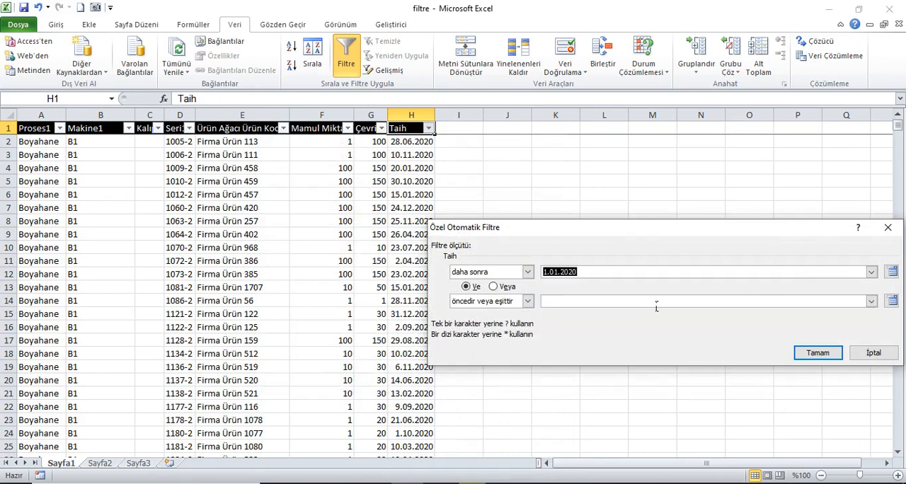
# Step: Set the second Taih condition to daha önce 6.01.2020, apply the filter and look through the filtered rows
pyautogui.click(527, 301)
pyautogui.click(499, 349)
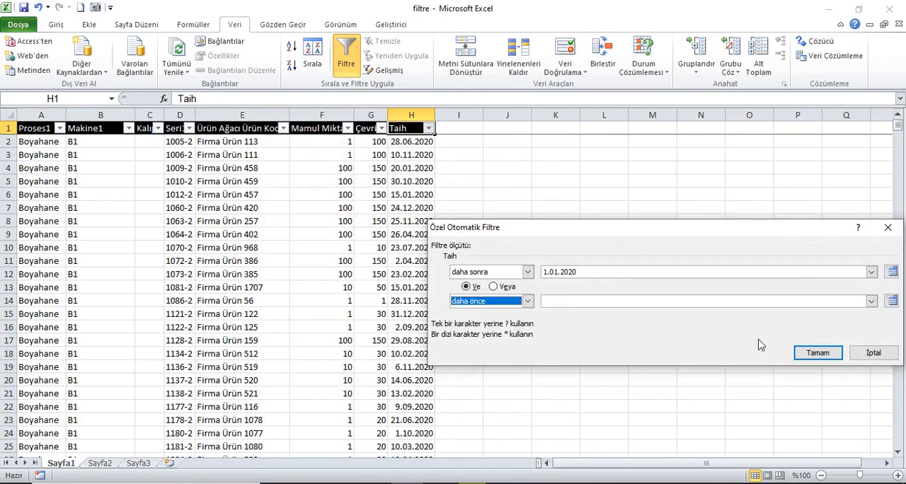
pyautogui.click(872, 301)
pyautogui.click(763, 358)
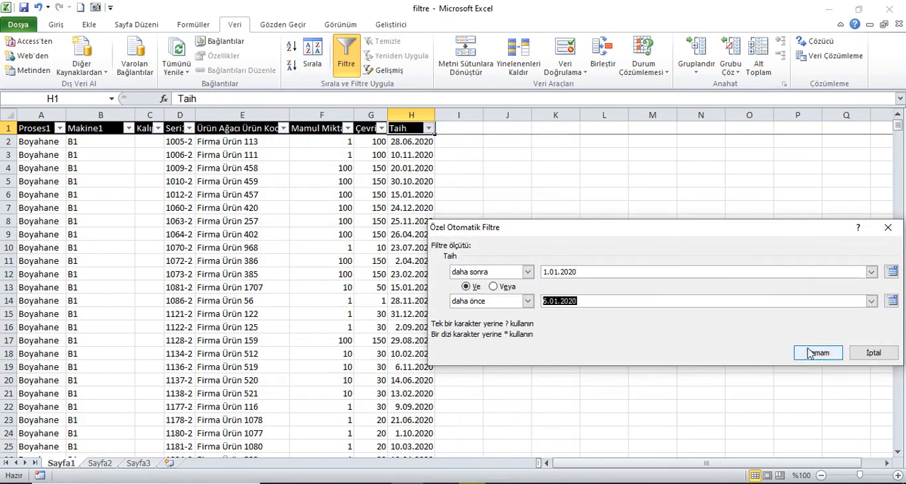
pyautogui.click(818, 353)
pyautogui.scroll(-1, 425, 216)
pyautogui.scroll(1, 447, 191)
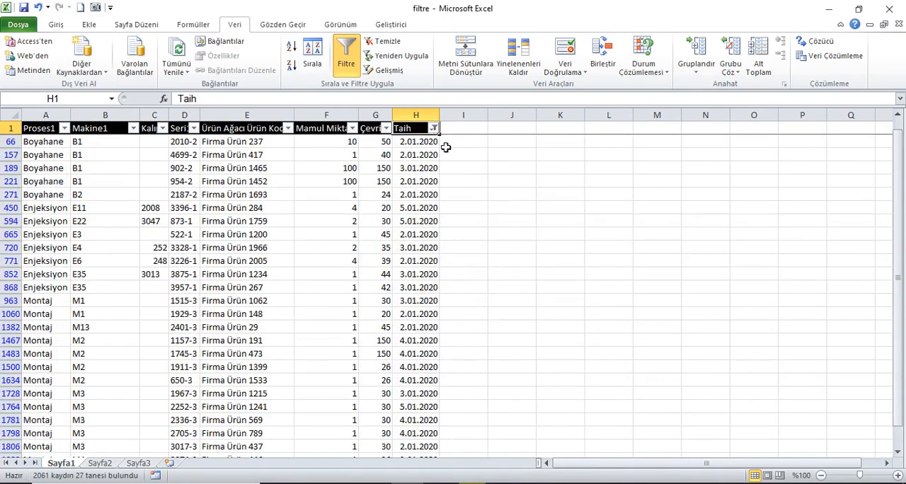
# Step: Filter the Taih column by the Yarın date option, then switch the filter to Bugün
pyautogui.click(434, 129)
pyautogui.moveTo(355, 219)
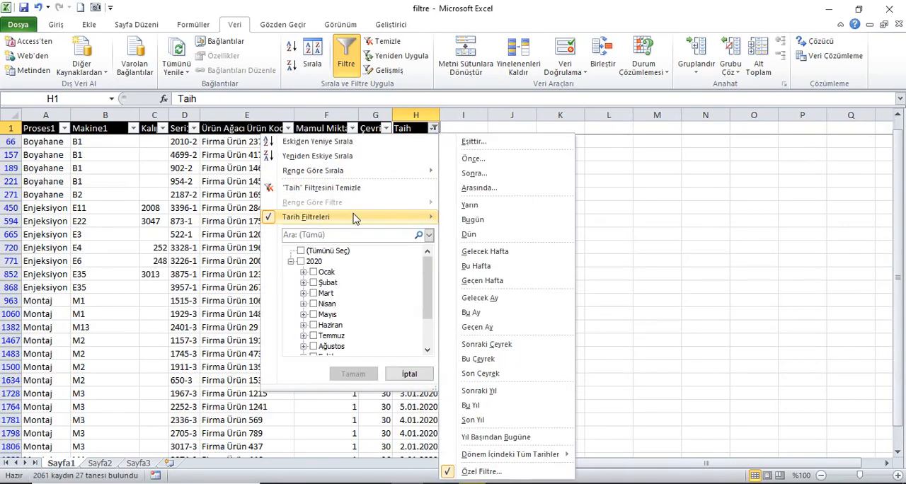
pyautogui.click(471, 206)
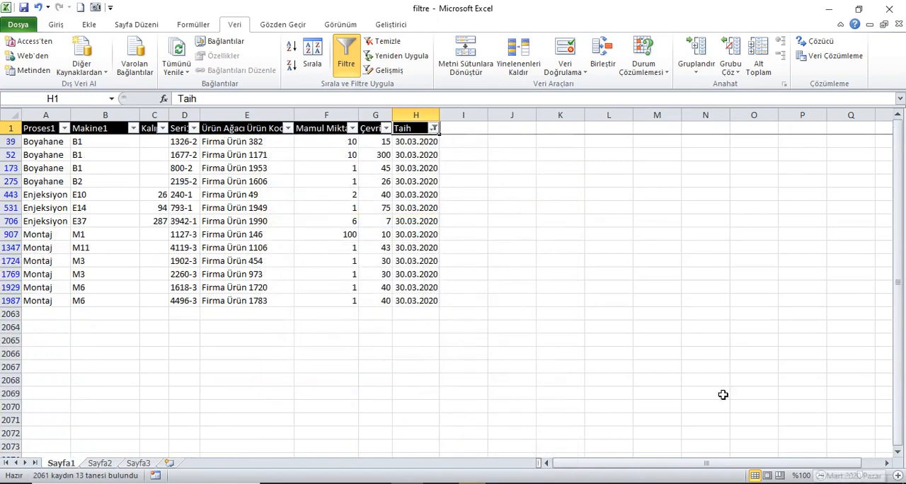
pyautogui.click(433, 128)
pyautogui.moveTo(362, 217)
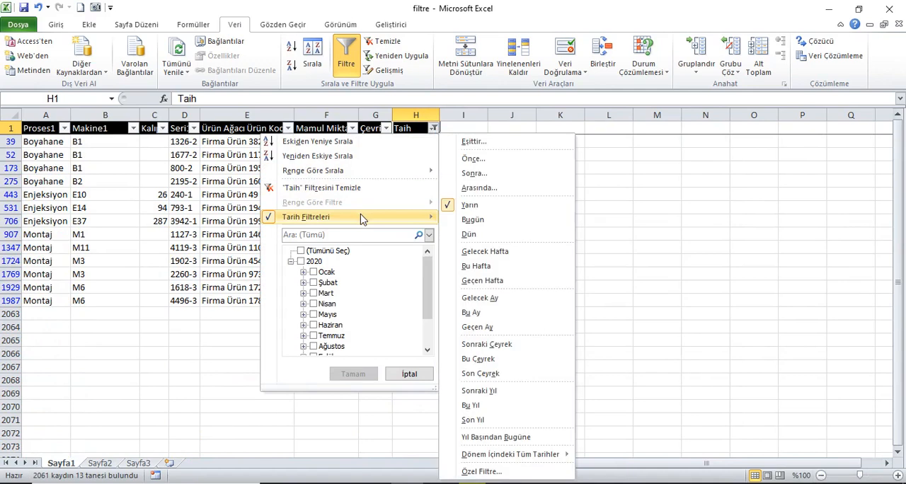
pyautogui.click(475, 220)
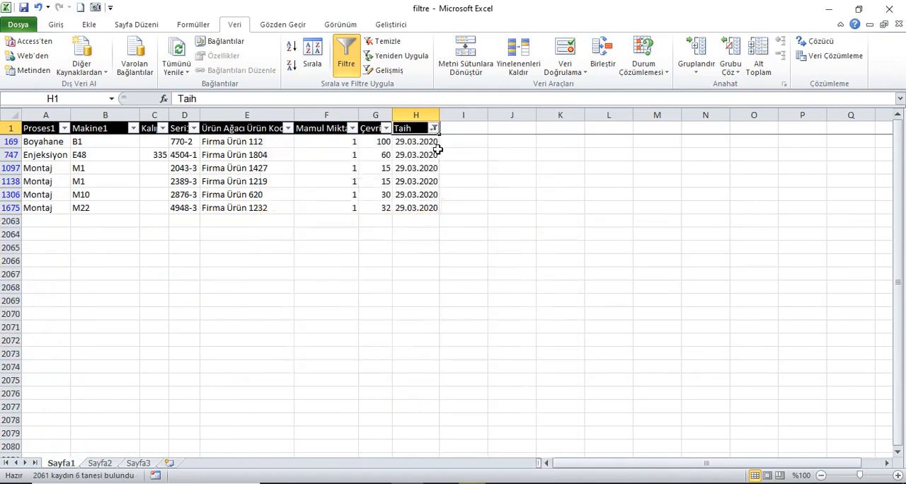
# Step: Switch the Taih date filter to Dün and then to Gelecek Hafta
pyautogui.click(434, 128)
pyautogui.moveTo(370, 215)
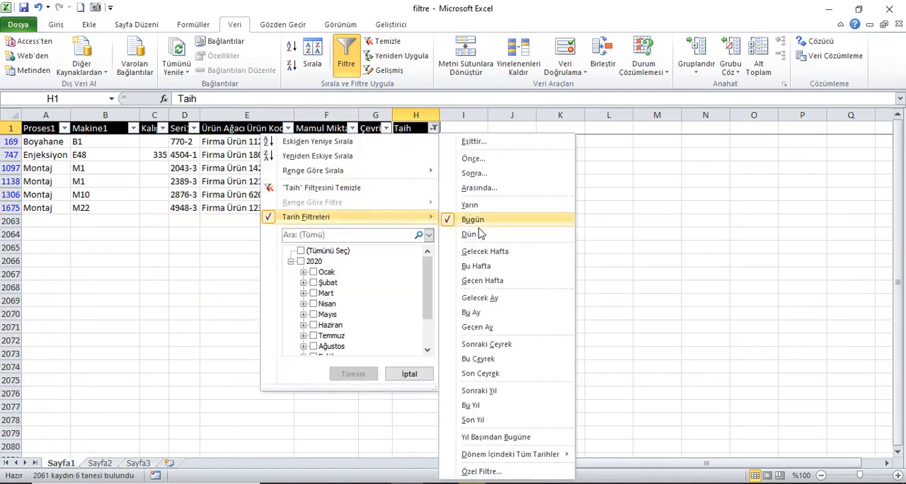
pyautogui.click(490, 236)
pyautogui.click(433, 128)
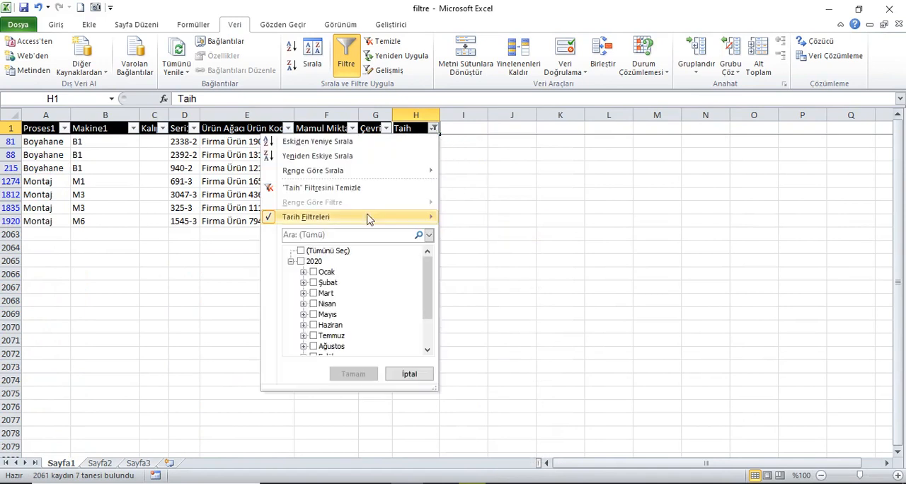
pyautogui.moveTo(425, 217)
pyautogui.click(476, 257)
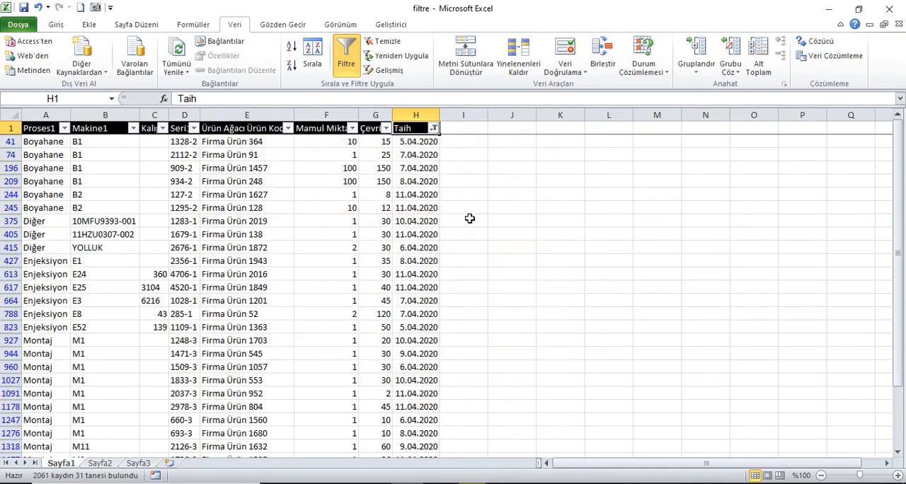
# Step: Filter the Taih column by the Bu Hafta date option, and switch the filter to Geçen Hafta
pyautogui.click(434, 128)
pyautogui.moveTo(383, 220)
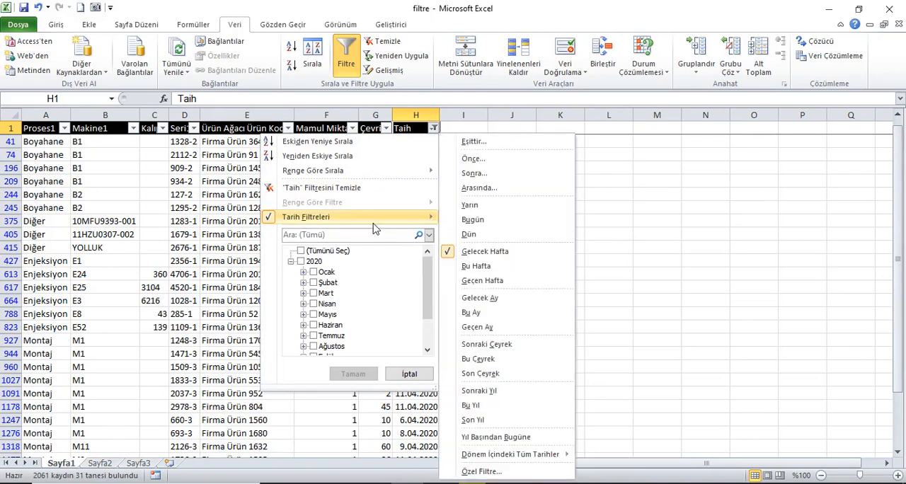
pyautogui.click(507, 267)
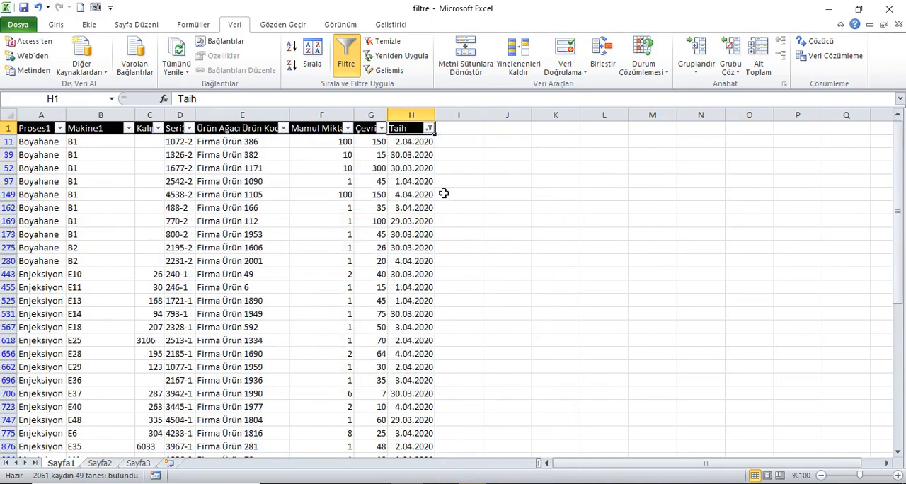
pyautogui.click(429, 129)
pyautogui.moveTo(375, 219)
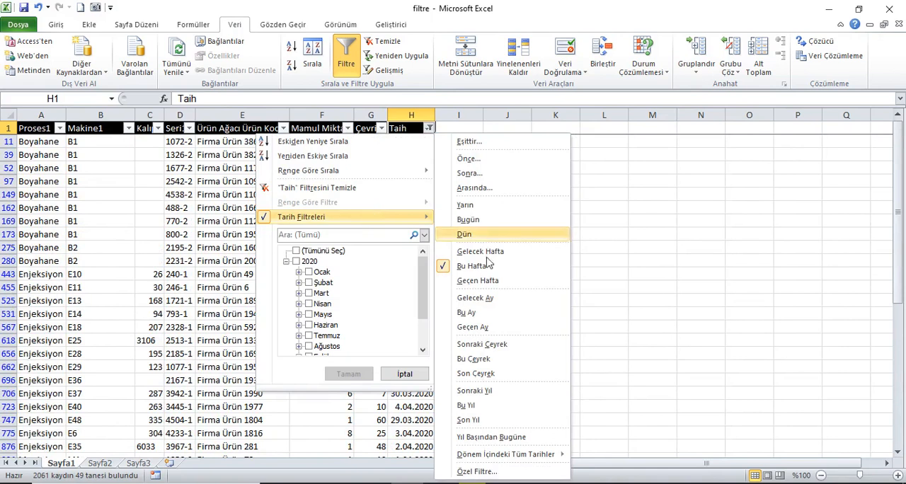
pyautogui.click(493, 282)
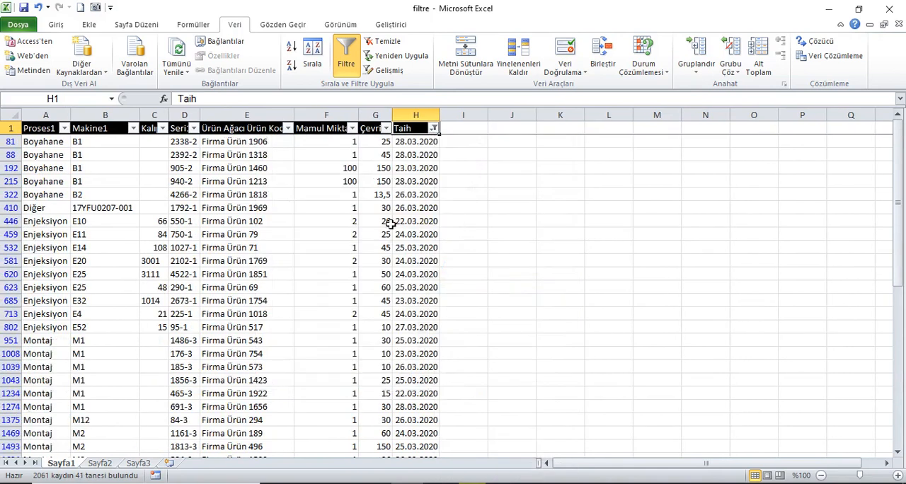
# Step: Switch the Taih date filter to Gelecek Ay and then to Bu Ay
pyautogui.click(433, 128)
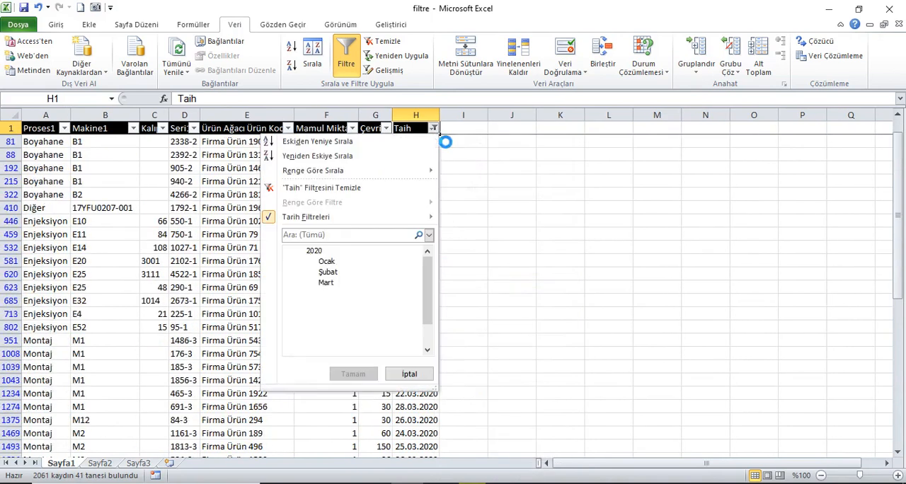
pyautogui.moveTo(387, 219)
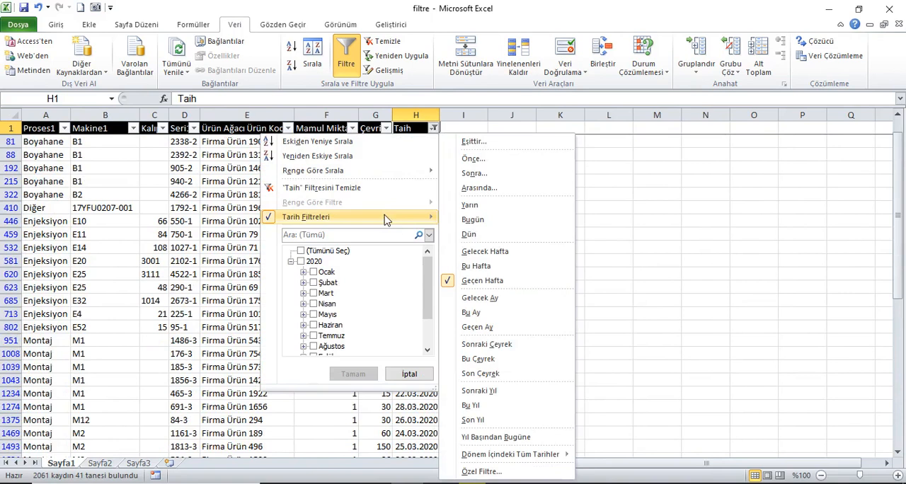
pyautogui.click(515, 304)
pyautogui.click(432, 131)
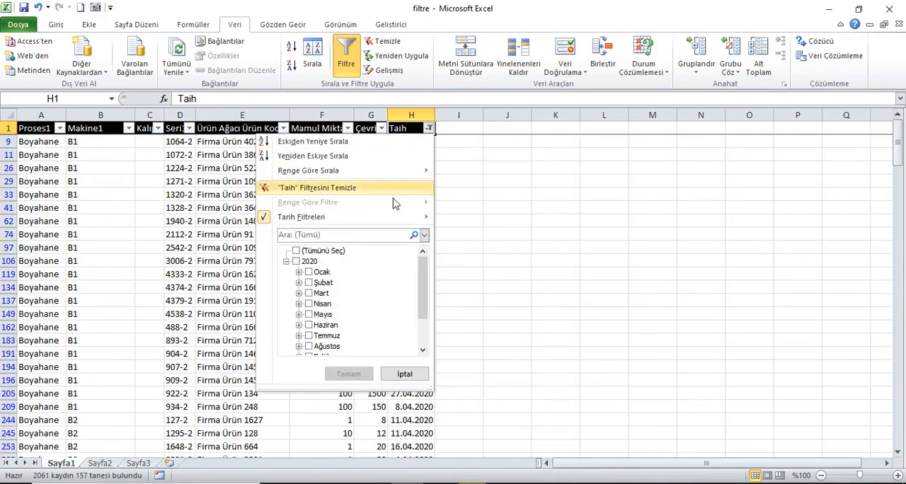
pyautogui.moveTo(388, 221)
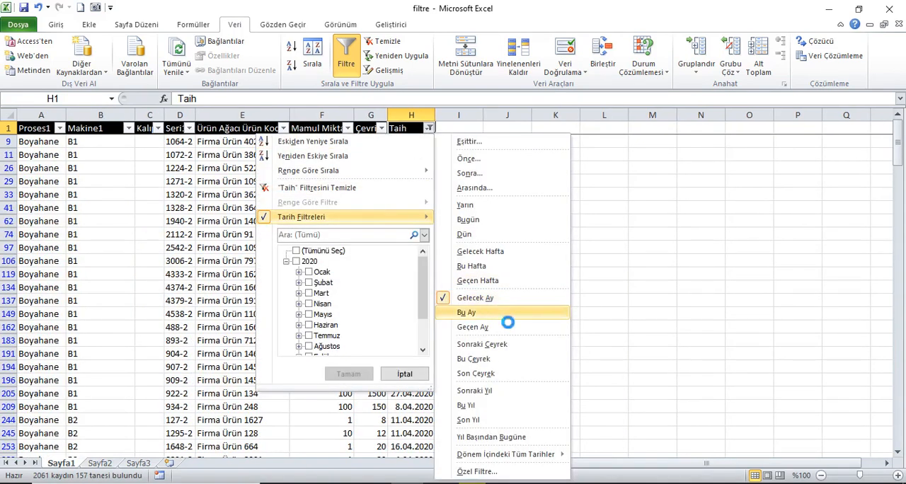
pyautogui.click(500, 312)
# Step: Filter the Taih column by Geçen Ay, switch it to Sonraki Çeyrek and look through the filtered rows
pyautogui.click(430, 128)
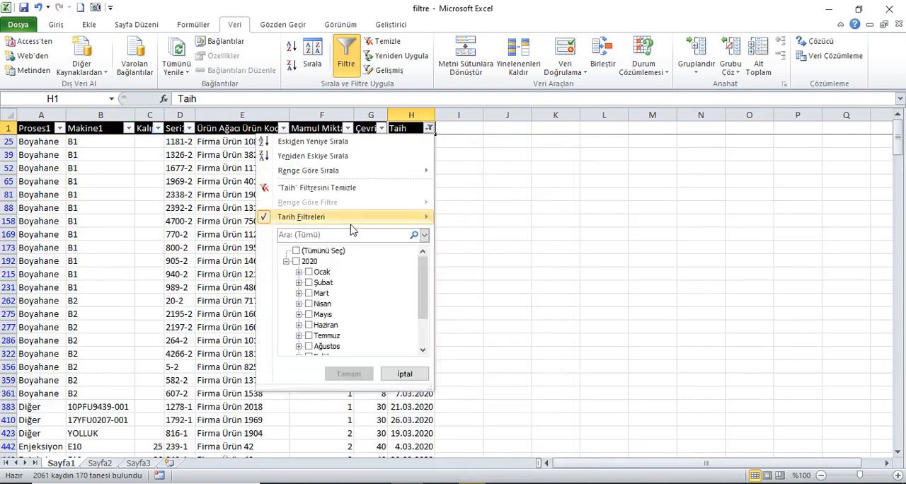
pyautogui.moveTo(358, 225)
pyautogui.click(516, 329)
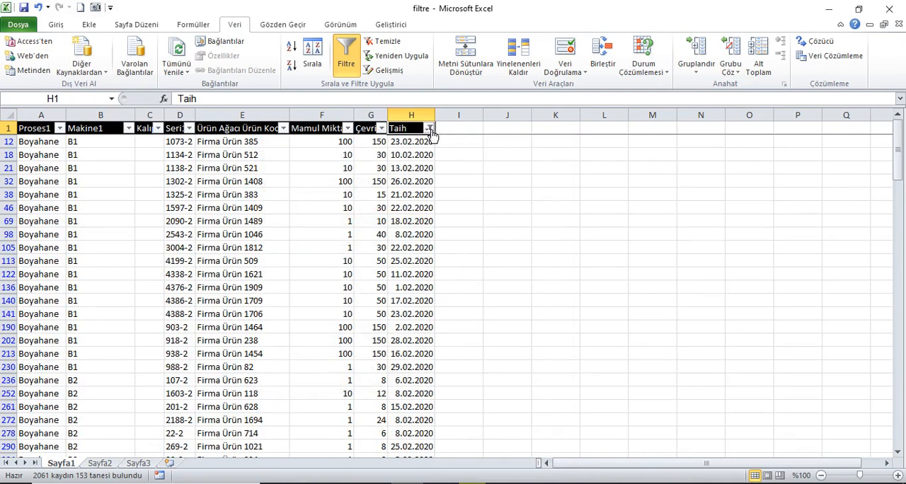
pyautogui.click(428, 129)
pyautogui.moveTo(360, 218)
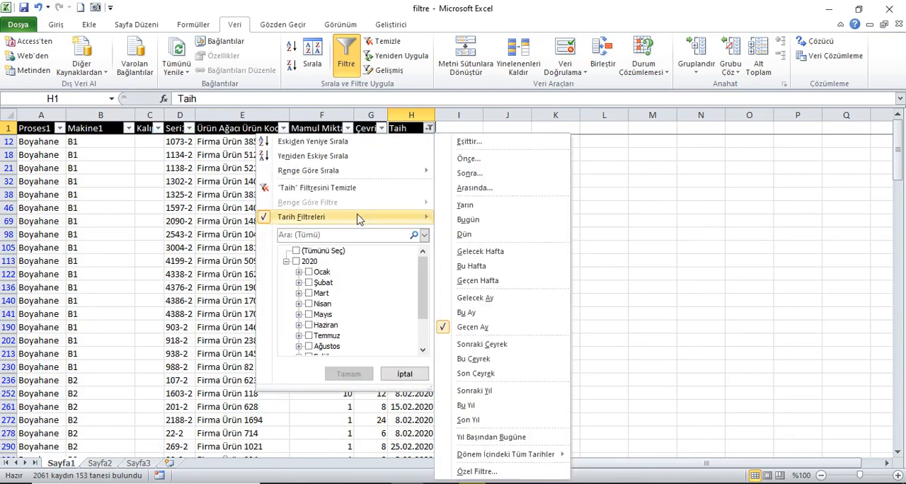
pyautogui.click(516, 346)
pyautogui.scroll(-2, 844, 214)
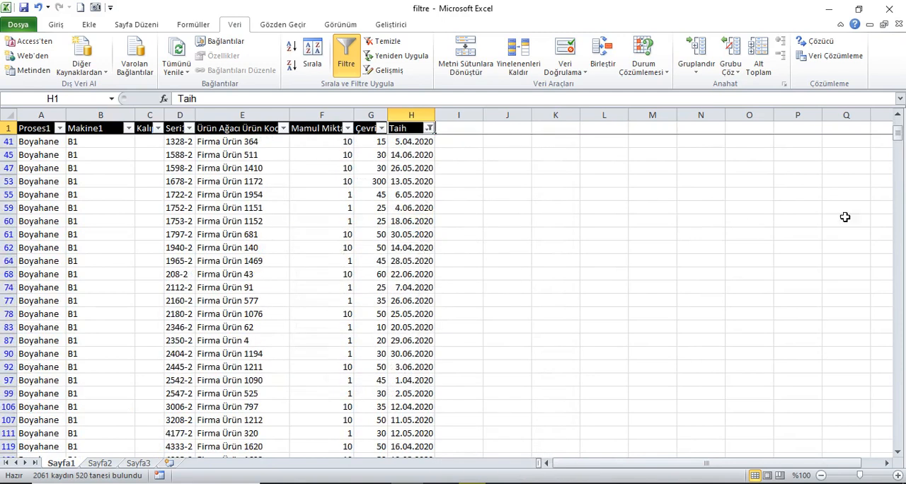
pyautogui.moveTo(898, 135)
pyautogui.mouseDown()
pyautogui.moveTo(902, 203)
pyautogui.moveTo(898, 131)
pyautogui.mouseUp()
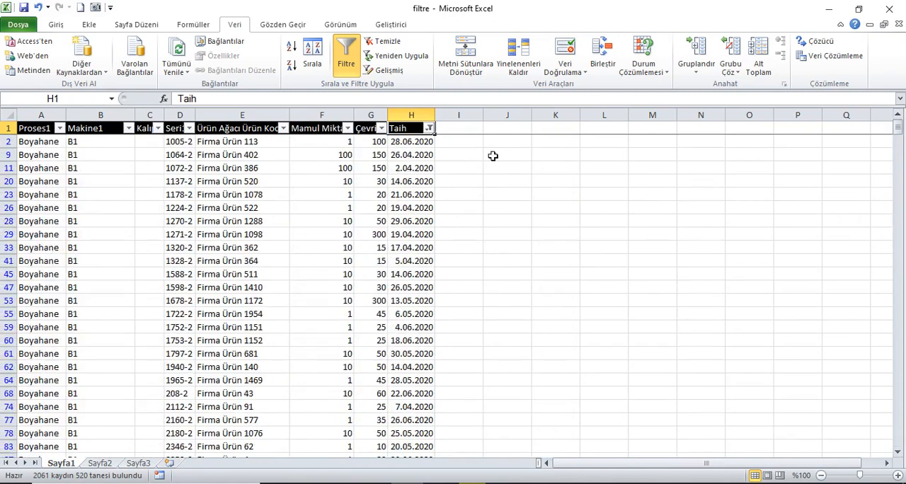
# Step: Switch the Taih date filter to Bu Çeyrek and then to Son Çeyrek
pyautogui.click(428, 129)
pyautogui.moveTo(360, 218)
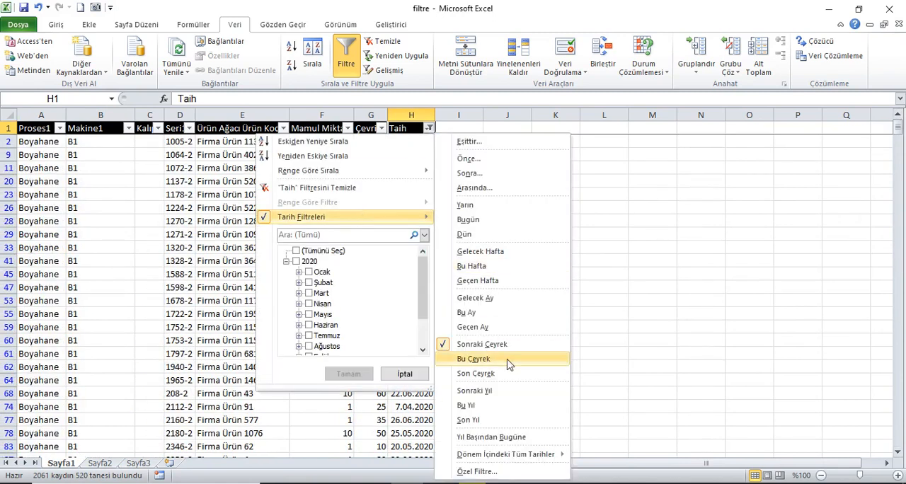
pyautogui.click(505, 359)
pyautogui.click(430, 128)
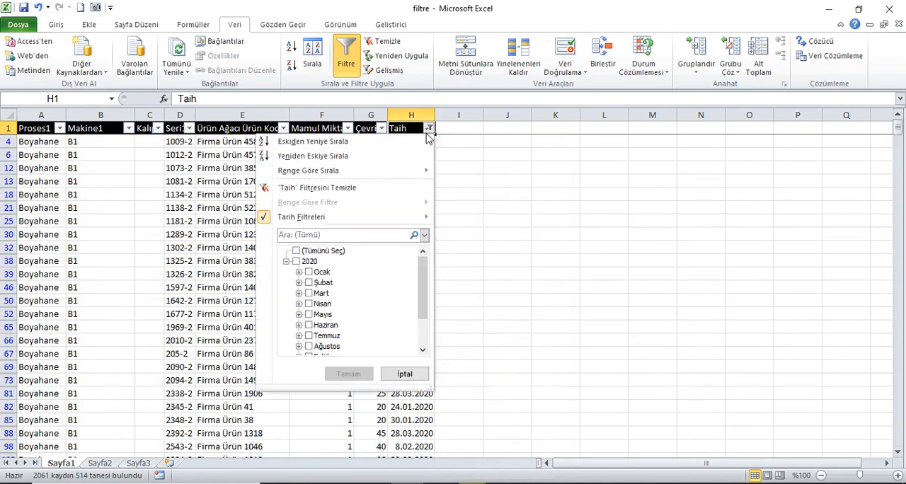
pyautogui.moveTo(366, 219)
pyautogui.click(510, 374)
# Step: Filter the Taih column by the Sonraki Yıl date option, and switch the filter to Bu Yıl
pyautogui.click(433, 128)
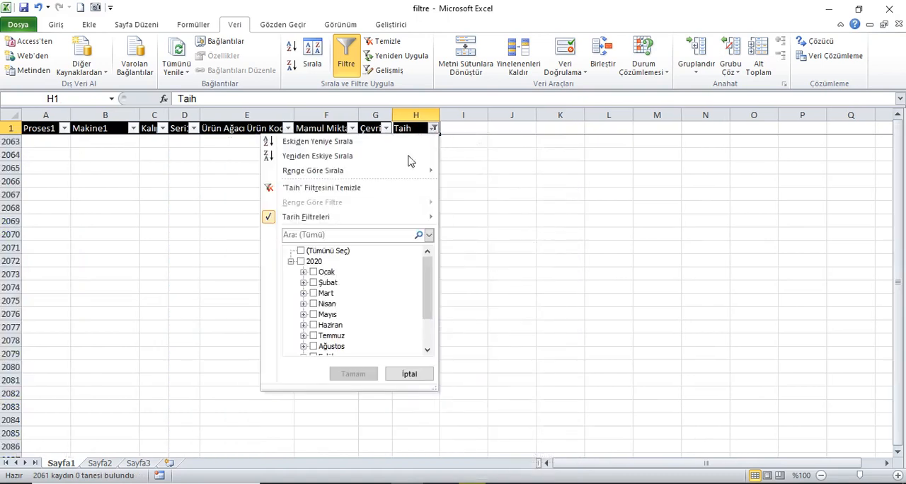
pyautogui.moveTo(366, 220)
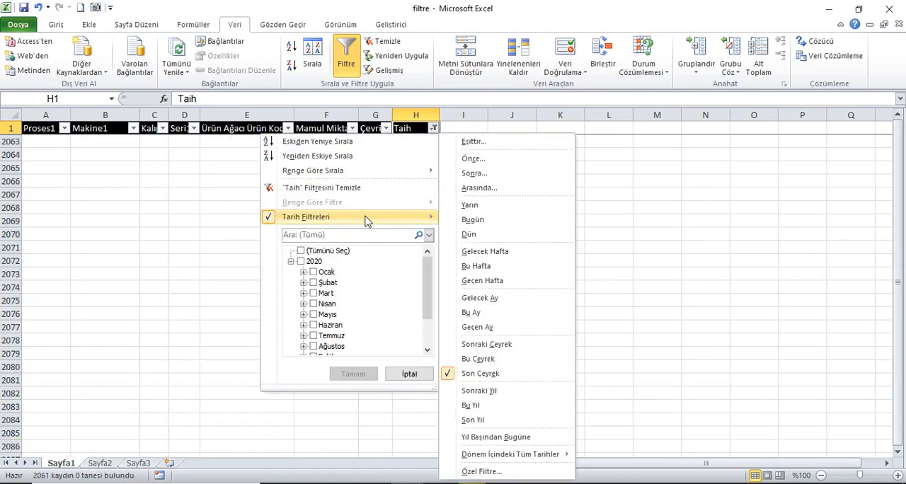
pyautogui.click(516, 394)
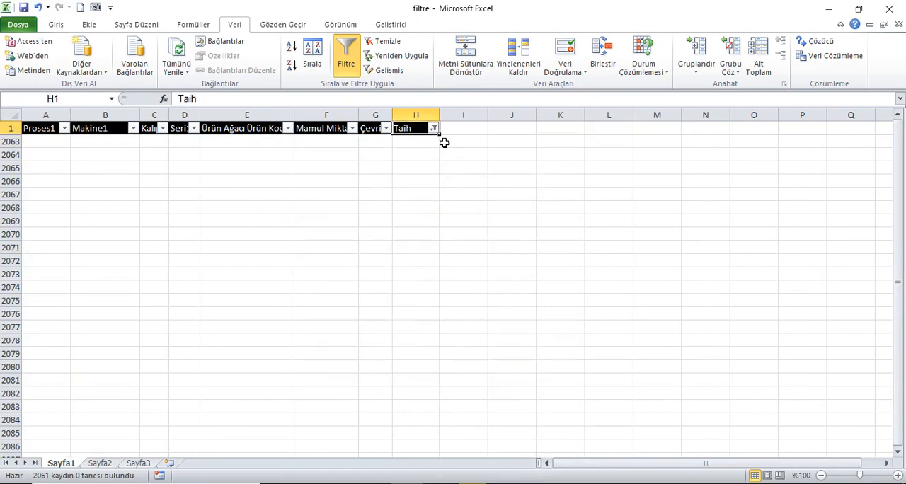
pyautogui.click(433, 128)
pyautogui.moveTo(428, 217)
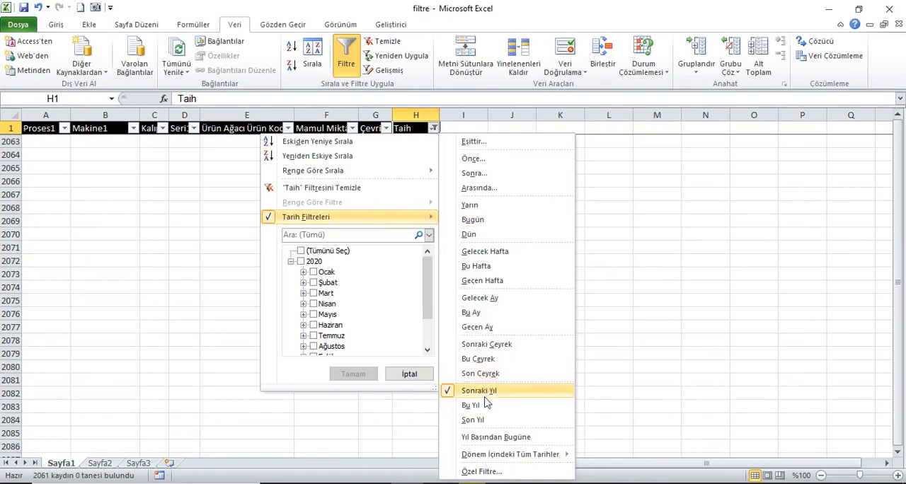
pyautogui.click(486, 404)
# Step: Switch the Taih date filter to Son Yıl and then to Yıl Başından Bugüne
pyautogui.click(430, 129)
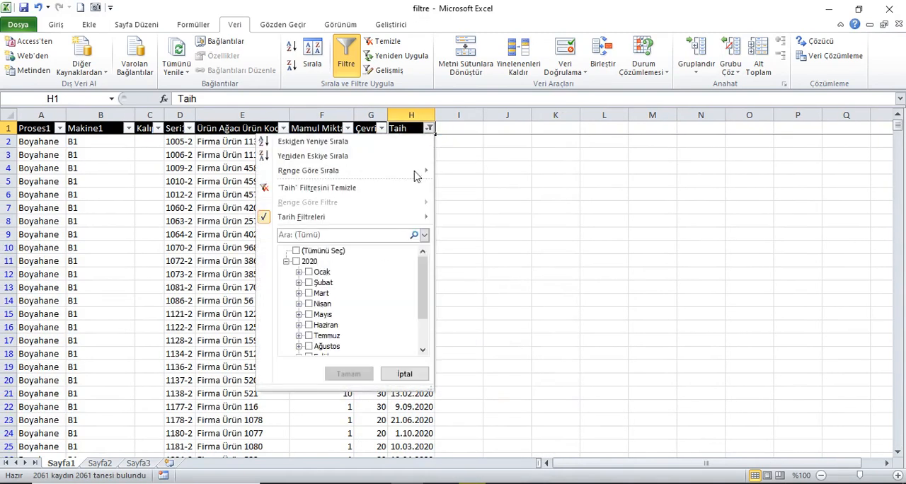
pyautogui.moveTo(370, 219)
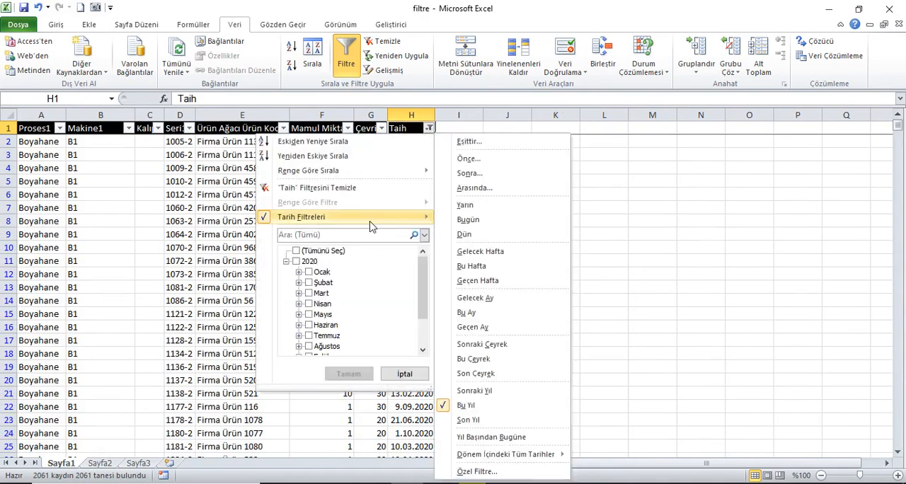
pyautogui.click(479, 420)
pyautogui.click(433, 128)
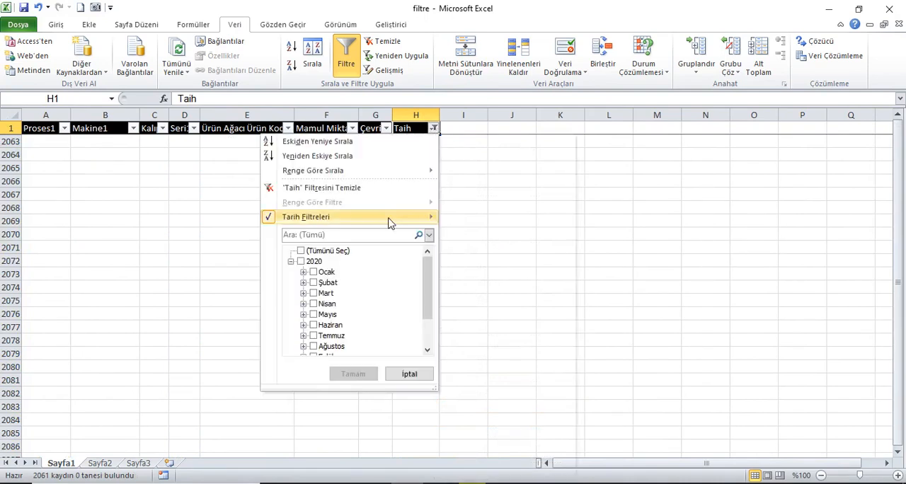
pyautogui.moveTo(390, 223)
pyautogui.click(530, 437)
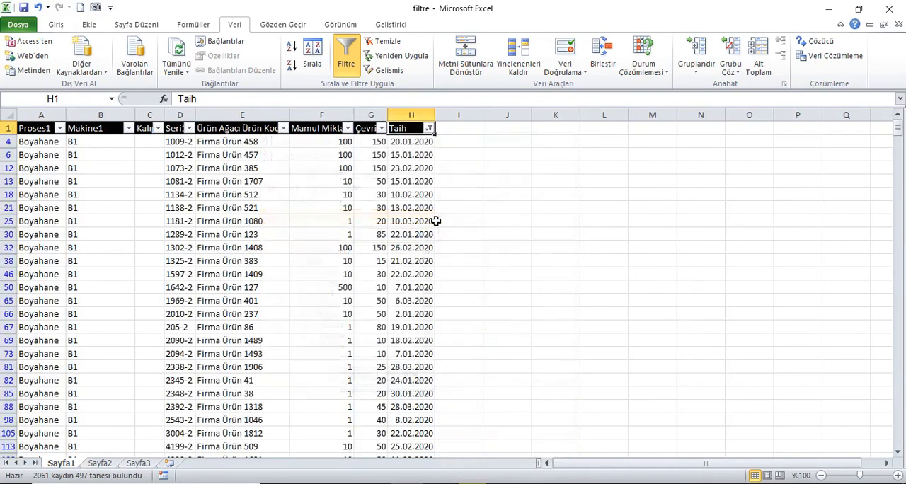
# Step: Filter the Taih column to all dates in the period Ocak, using Dönem İçindeki Tüm Tarihler
pyautogui.click(429, 128)
pyautogui.moveTo(379, 223)
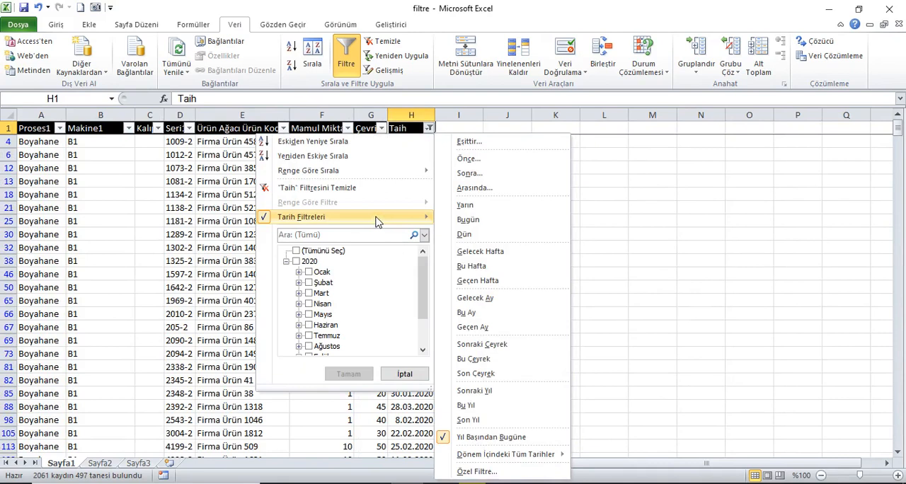
pyautogui.moveTo(538, 460)
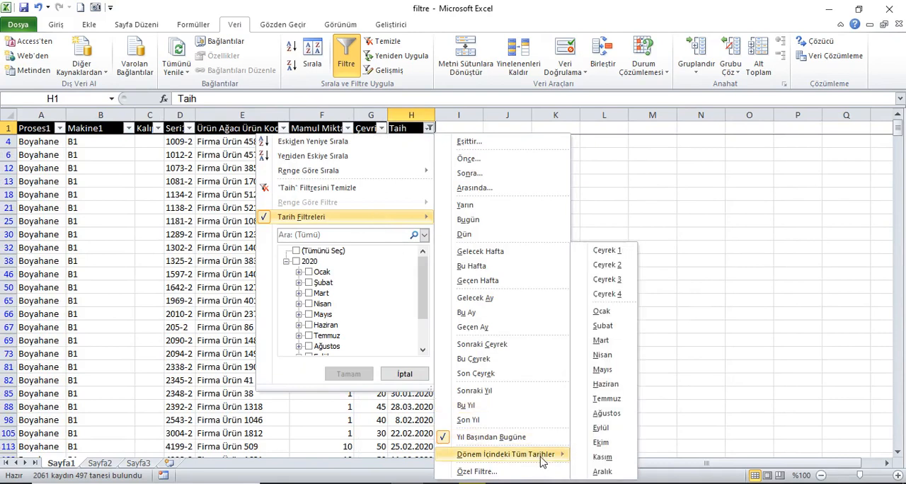
pyautogui.click(601, 312)
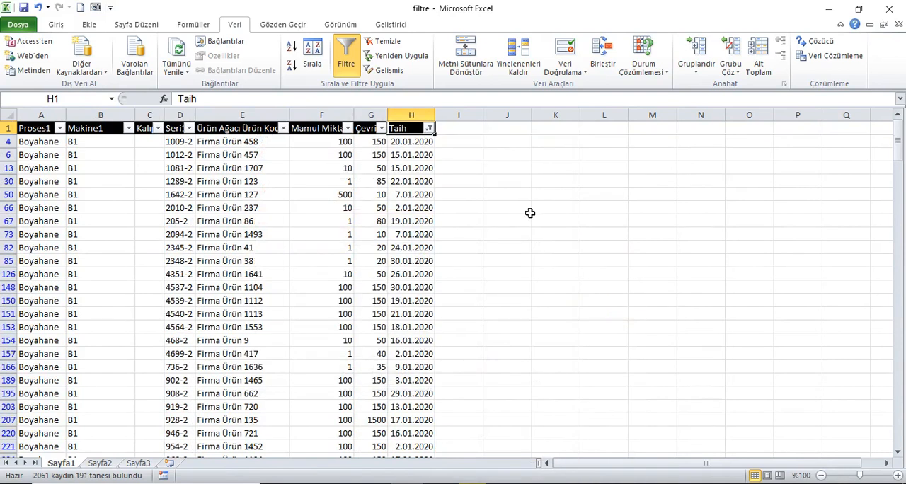
# Step: Turn off filtering for the table so that every row is shown without filter arrows
pyautogui.click(429, 128)
pyautogui.click(505, 148)
pyautogui.click(346, 53)
pyautogui.click(52, 128)
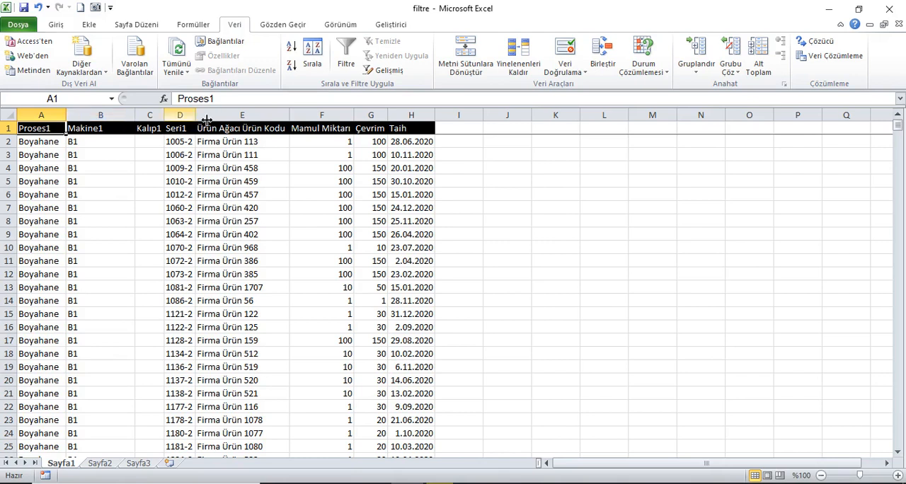
pyautogui.click(383, 70)
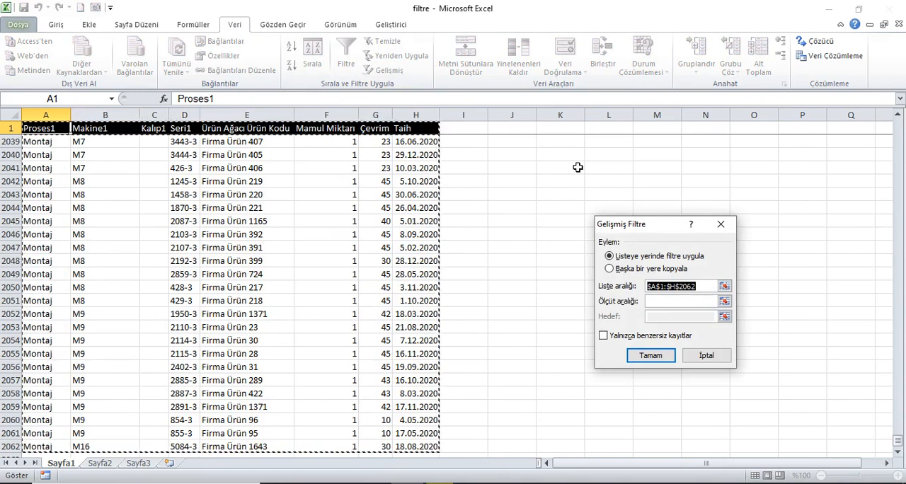
pyautogui.click(721, 224)
pyautogui.scroll(8, 347, 157)
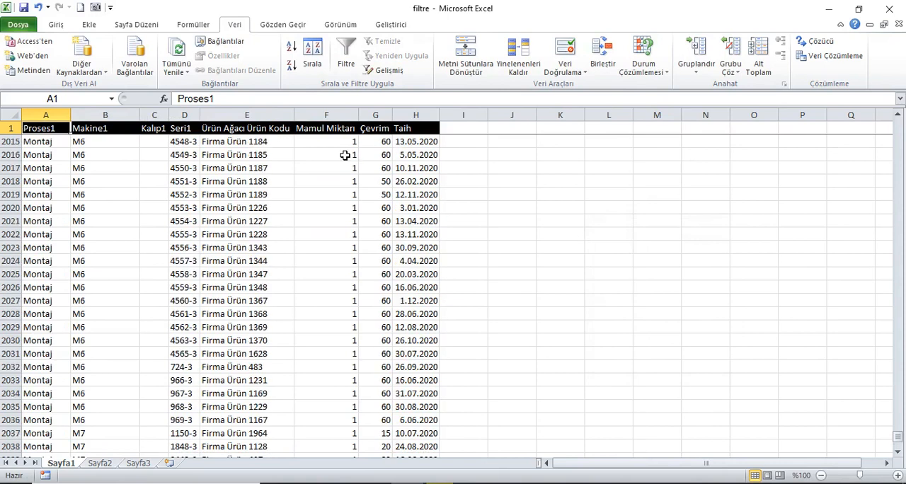
pyautogui.hotkey('ctrl', 'Home')
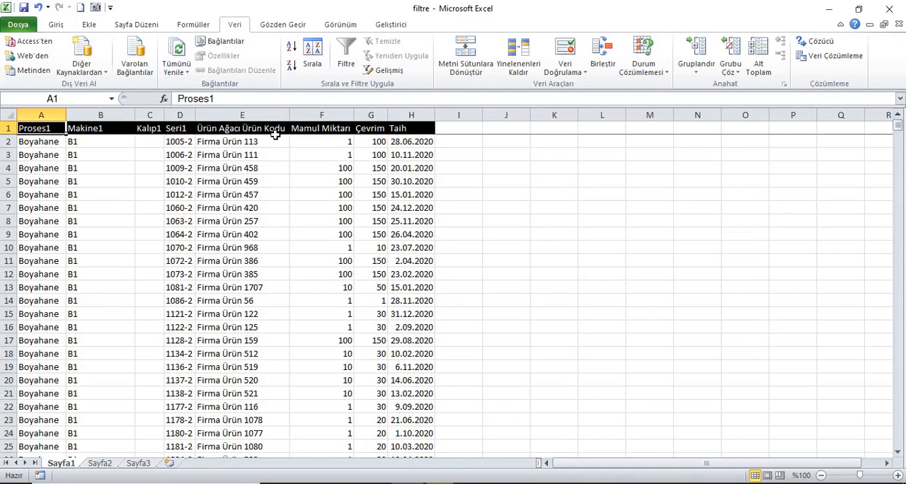
# Step: Copy the Ürün Ağacı Ürün Kodu header together with the cells Firma Ürün 1707, 1288, 1828, 1905, 1210, 1522 and 1909
pyautogui.click(264, 135)
pyautogui.click(258, 291)
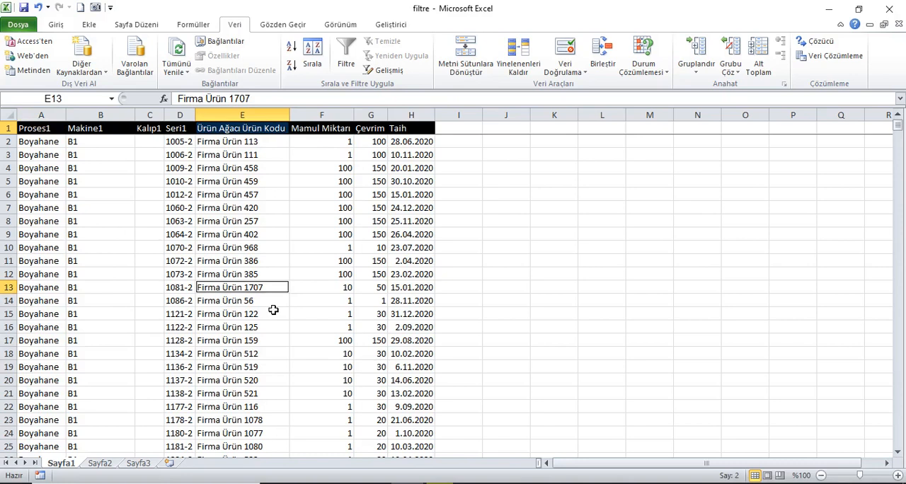
pyautogui.scroll(-5, 274, 307)
pyautogui.click(268, 292)
pyautogui.scroll(-5, 273, 333)
pyautogui.scroll(-4, 272, 330)
pyautogui.click(275, 316)
pyautogui.scroll(-10, 277, 322)
pyautogui.keyDown('ctrl'); pyautogui.click(258, 224); pyautogui.keyUp('ctrl')
pyautogui.keyDown('ctrl'); pyautogui.click(254, 368); pyautogui.keyUp('ctrl')
pyautogui.scroll(-5, 271, 374)
pyautogui.keyDown('ctrl'); pyautogui.click(257, 394); pyautogui.keyUp('ctrl')
pyautogui.scroll(-10, 262, 386)
pyautogui.keyDown('ctrl'); pyautogui.click(265, 367); pyautogui.keyUp('ctrl')
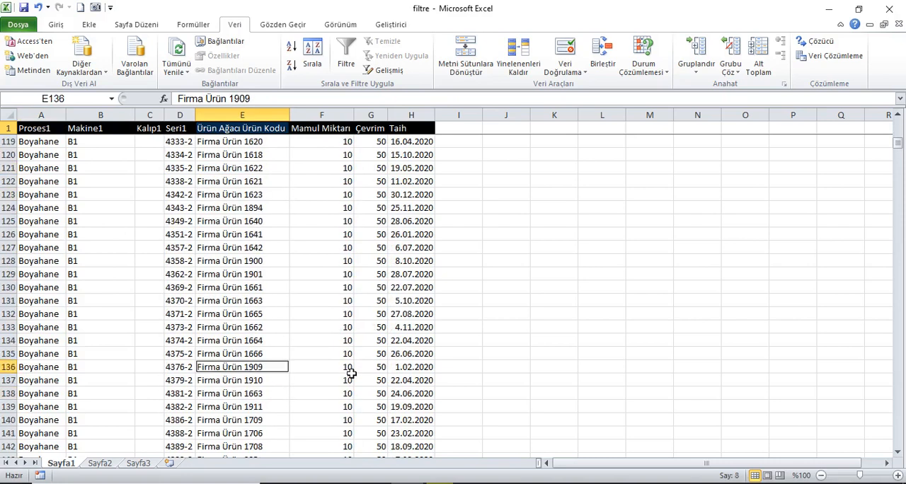
pyautogui.hotkey('ctrl', 'c')
# Step: Paste the copied header and product codes starting at K1, and fit column K to its contents
pyautogui.scroll(6, 351, 373)
pyautogui.click(550, 130)
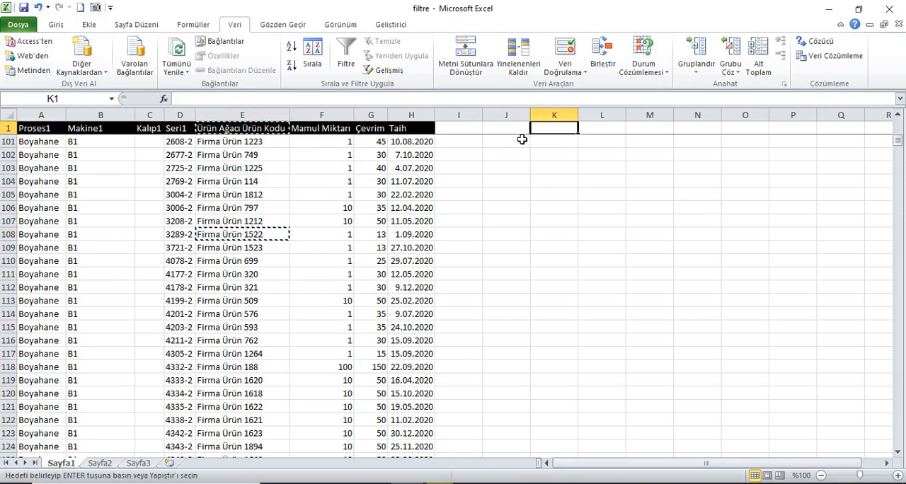
pyautogui.scroll(20, 523, 139)
pyautogui.hotkey('ctrl', 'v')
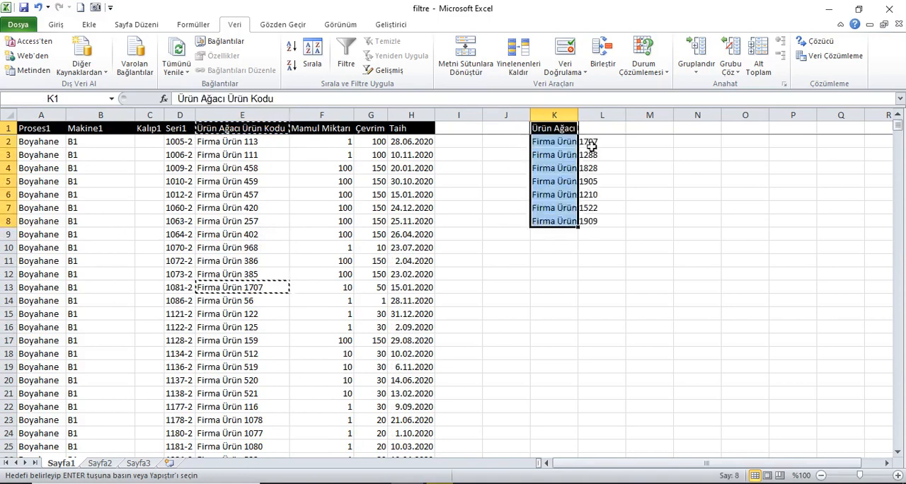
pyautogui.doubleClick(579, 115)
pyautogui.click(581, 129)
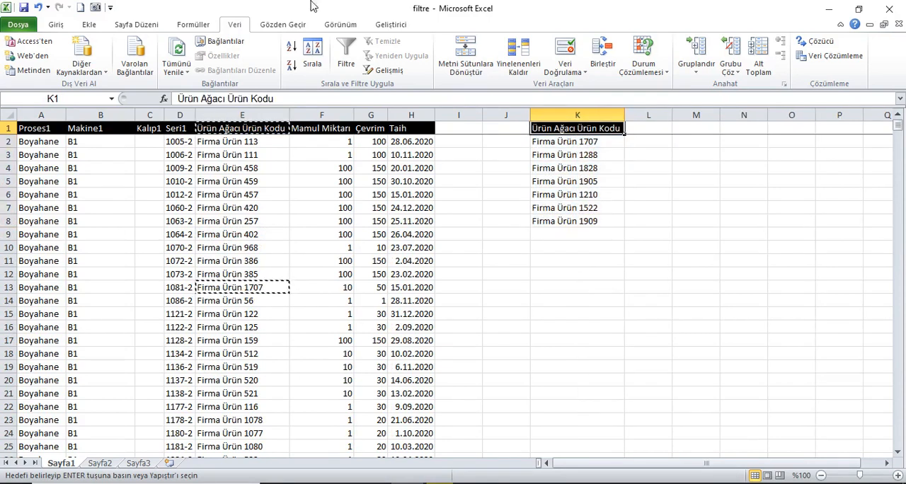
# Step: Apply an Advanced Filter in place to columns A:H, using K1:K8 as the criteria range
pyautogui.click(384, 71)
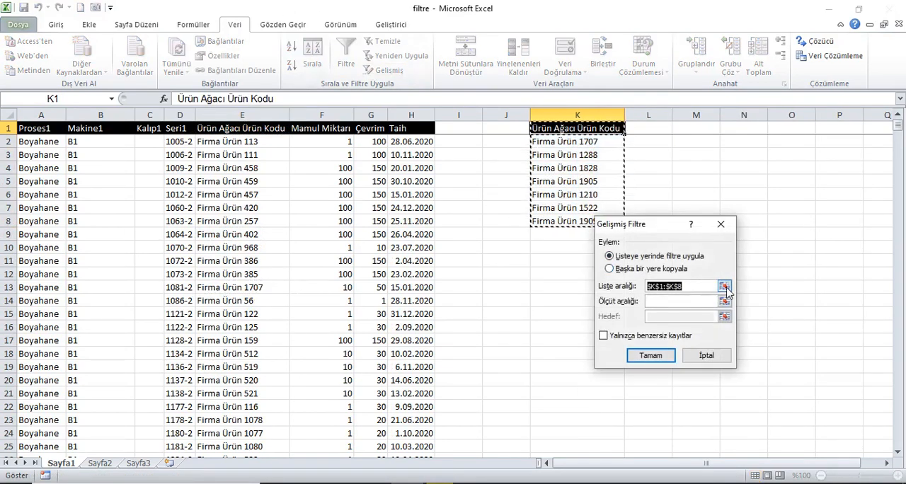
pyautogui.click(724, 287)
pyautogui.moveTo(41, 115); pyautogui.dragTo(412, 115)
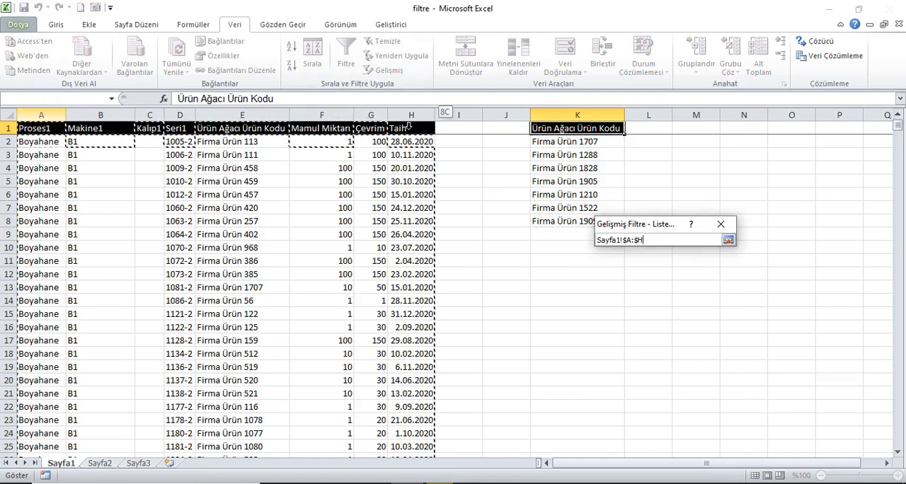
pyautogui.click(728, 240)
pyautogui.click(673, 302)
pyautogui.click(580, 133)
pyautogui.moveTo(581, 133); pyautogui.dragTo(582, 223)
pyautogui.click(651, 355)
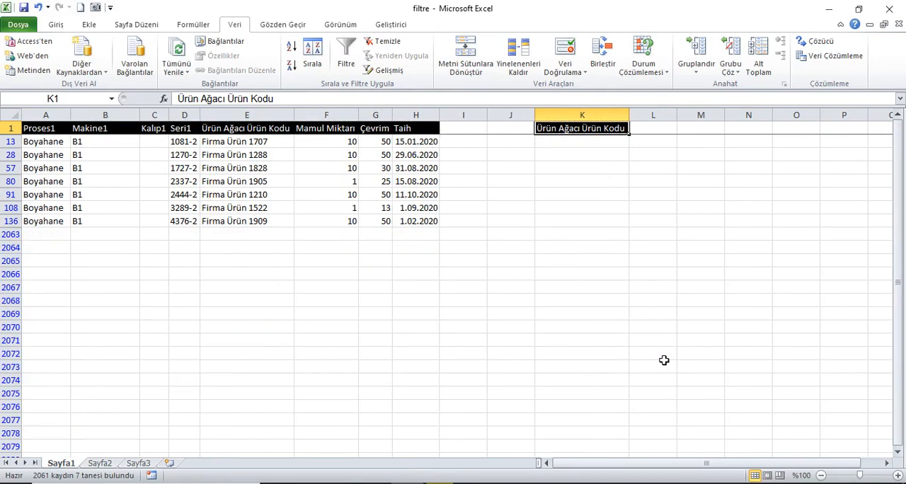
# Step: Clear the product code filter so that all table rows are shown, leaving no filter arrows
pyautogui.click(350, 48)
pyautogui.click(346, 53)
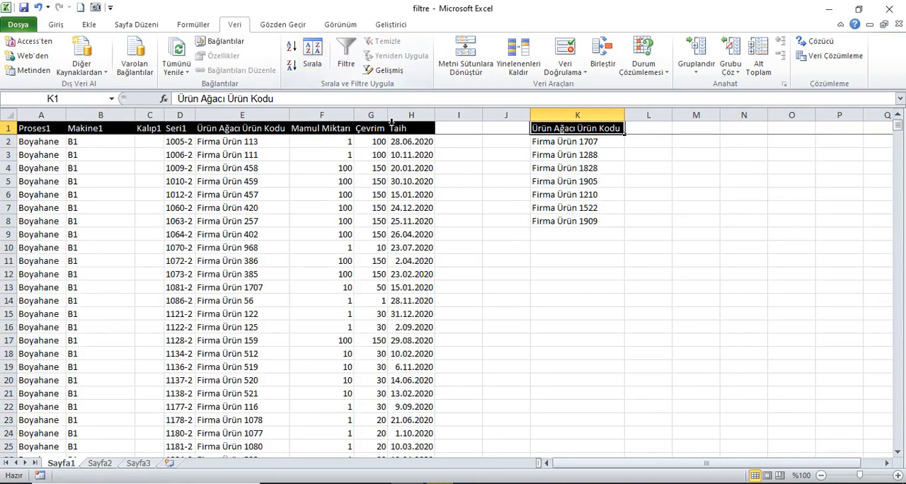
# Step: Copy the Çevrim header from G1 to L1, beside the product code criteria
pyautogui.click(388, 128)
pyautogui.hotkey('ctrl', 'c')
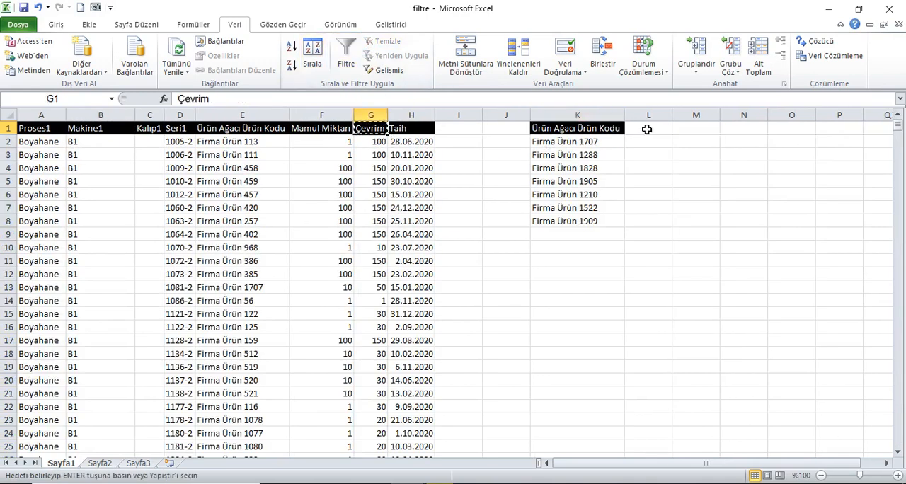
pyautogui.click(648, 128)
pyautogui.hotkey('ctrl', 'v')
pyautogui.press('Down')
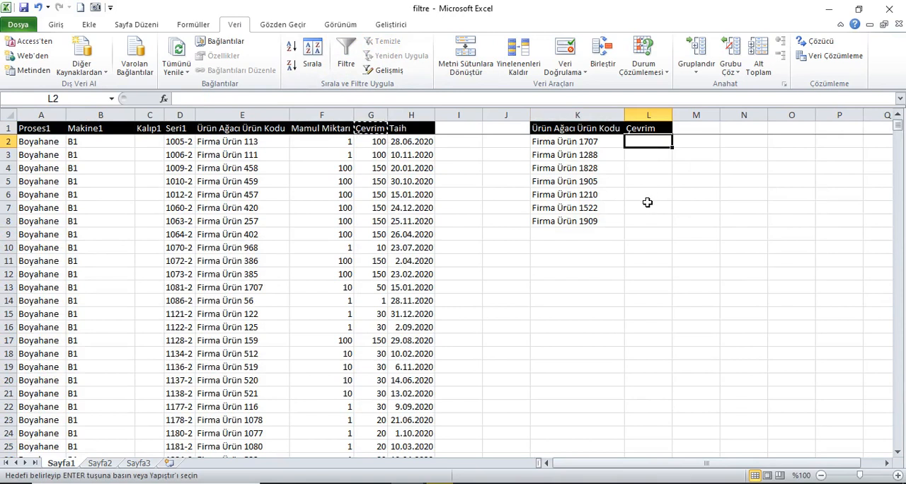
# Step: Enter the Çevrim criteria <100 in L2, >100 in L3, <10 in L5 and >=10 in L7
pyautogui.write('<100')
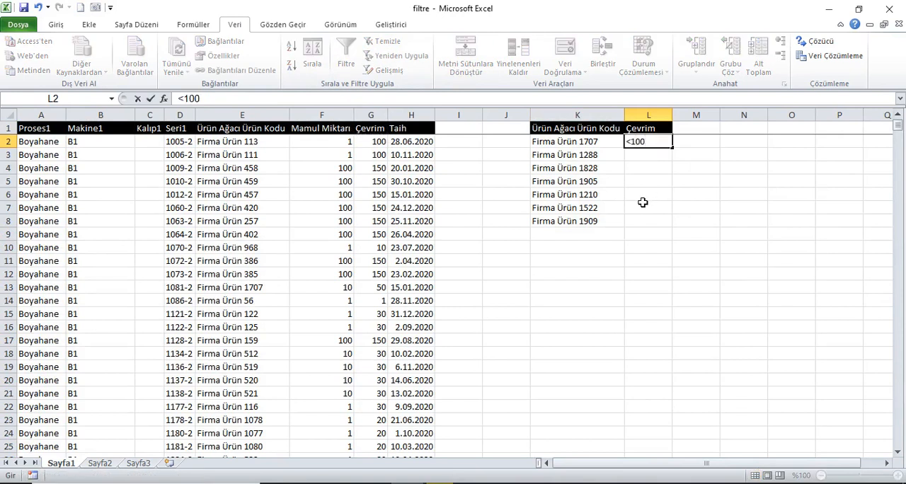
pyautogui.press('Return')
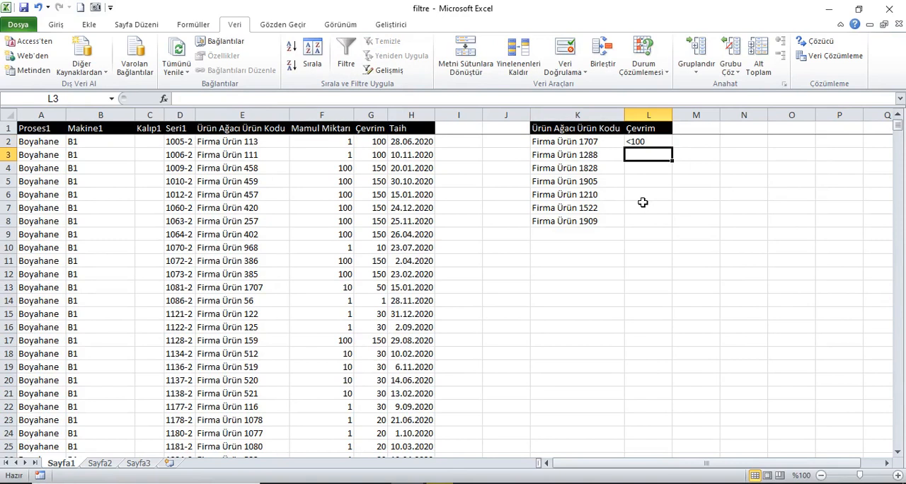
pyautogui.write('>100')
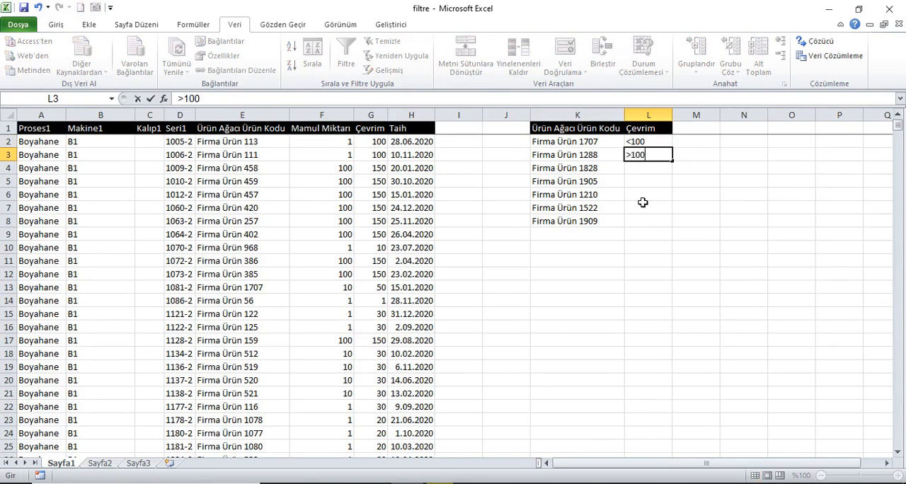
pyautogui.press('Return')
pyautogui.press('Return')
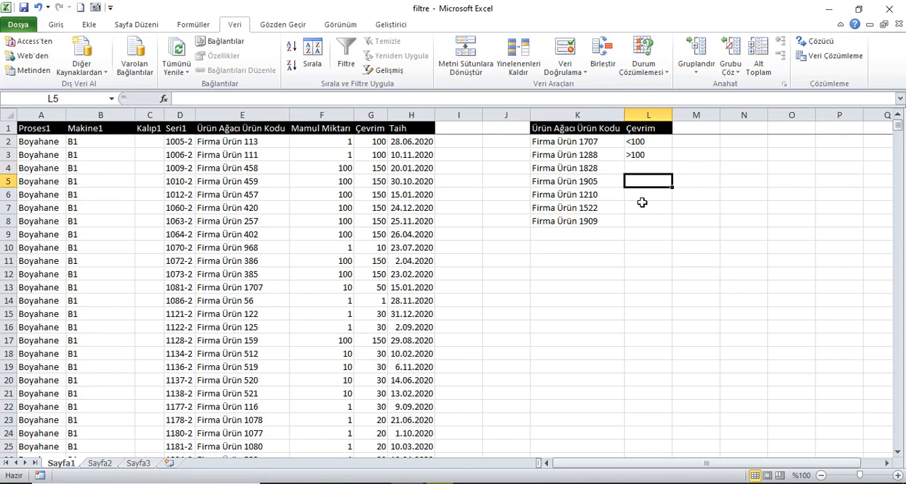
pyautogui.write('<10')
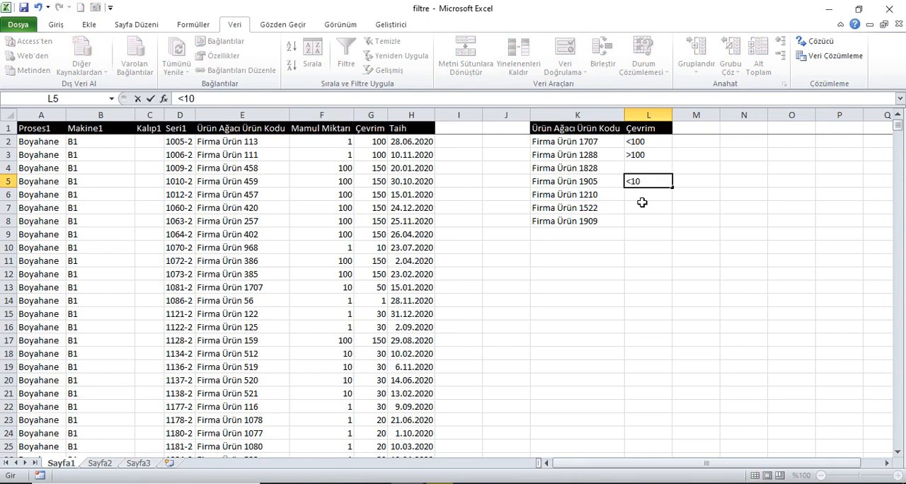
pyautogui.click(642, 203)
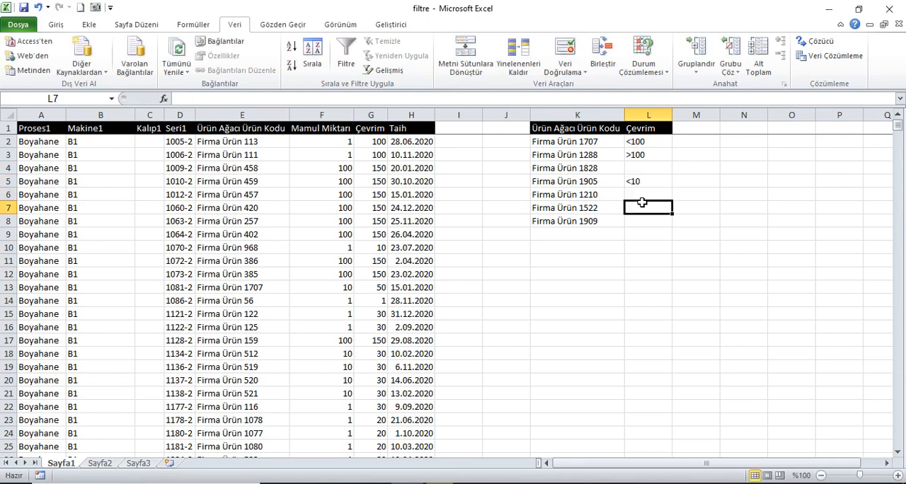
pyautogui.write('>=10')
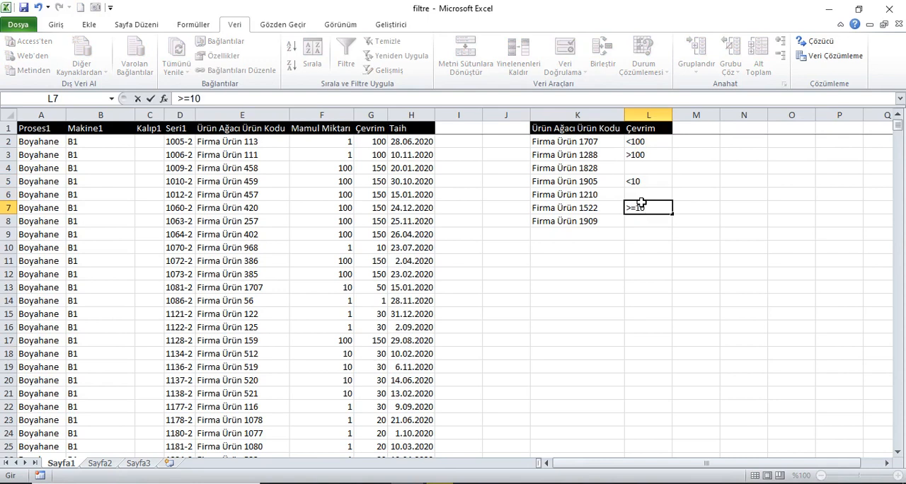
pyautogui.press('Return')
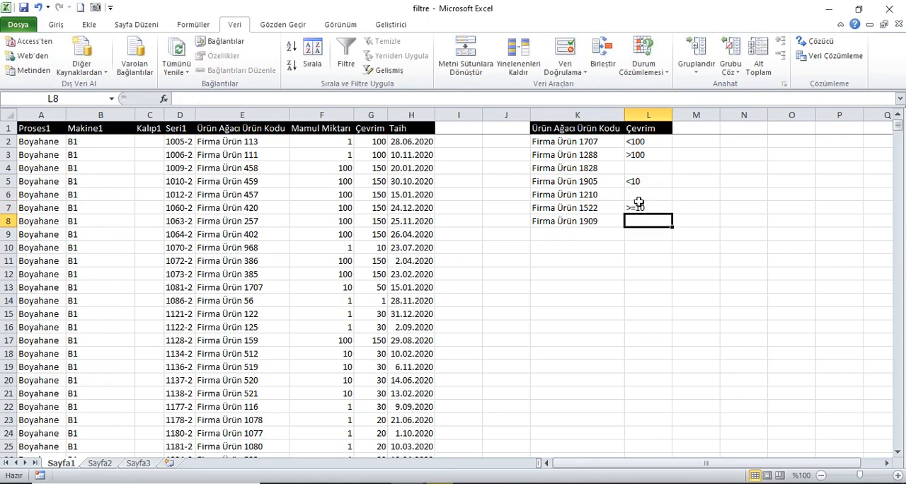
# Step: Apply an Advanced Filter in place to columns A:H with the two-column criteria range K1:L8
pyautogui.click(599, 131)
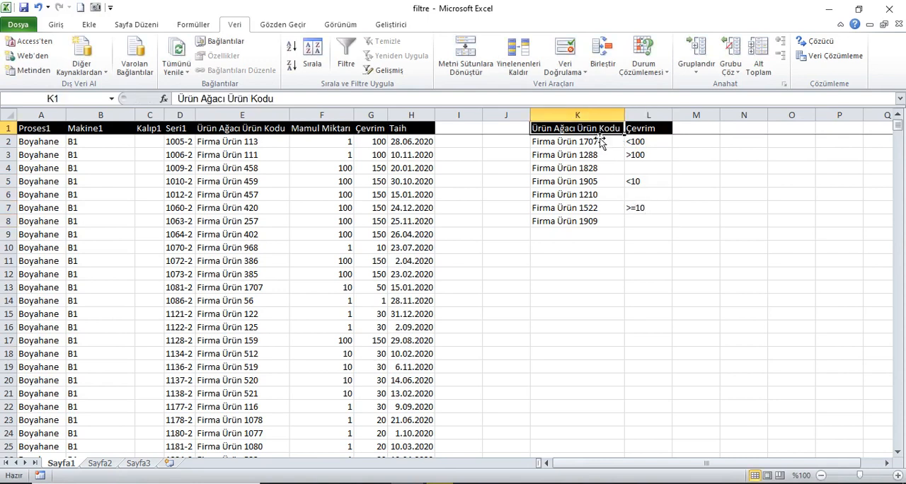
pyautogui.click(388, 70)
pyautogui.click(724, 286)
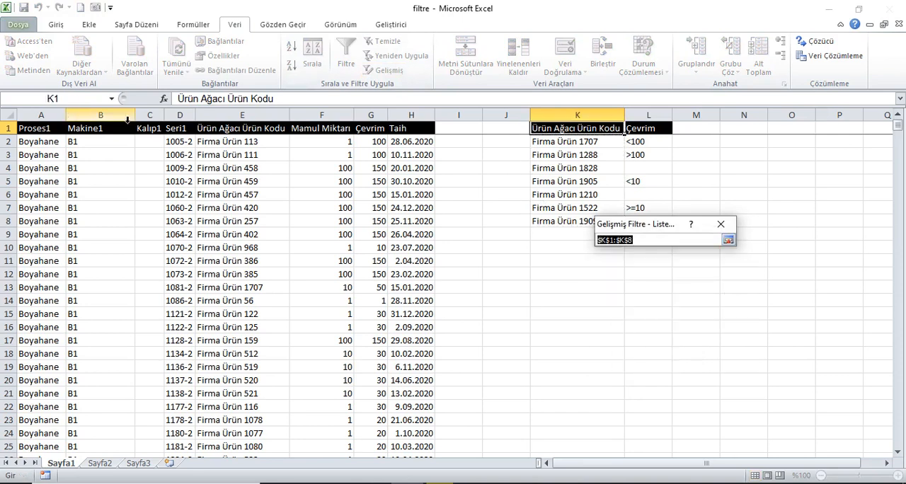
pyautogui.moveTo(60, 127); pyautogui.dragTo(411, 115)
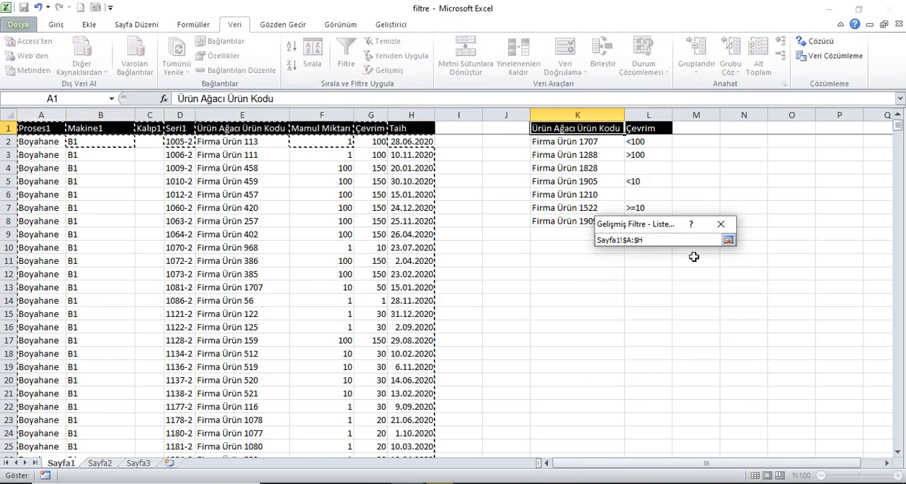
pyautogui.click(728, 240)
pyautogui.click(725, 302)
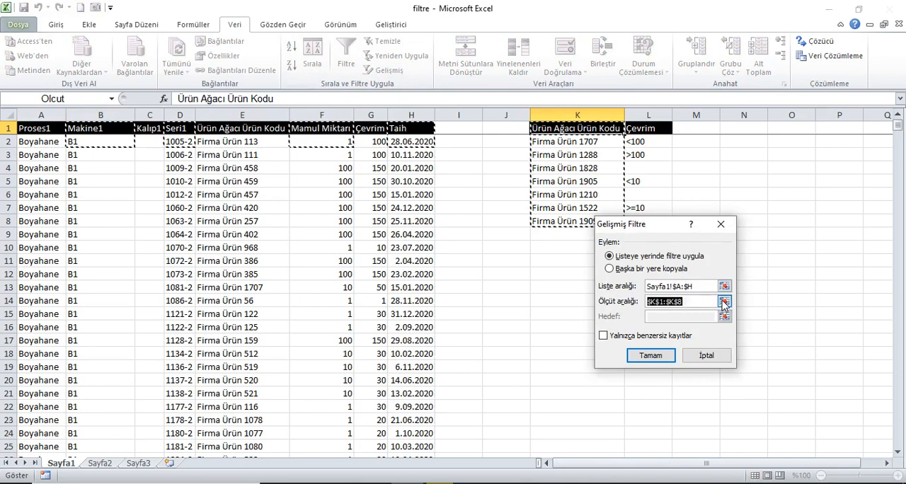
pyautogui.moveTo(578, 128); pyautogui.dragTo(659, 224)
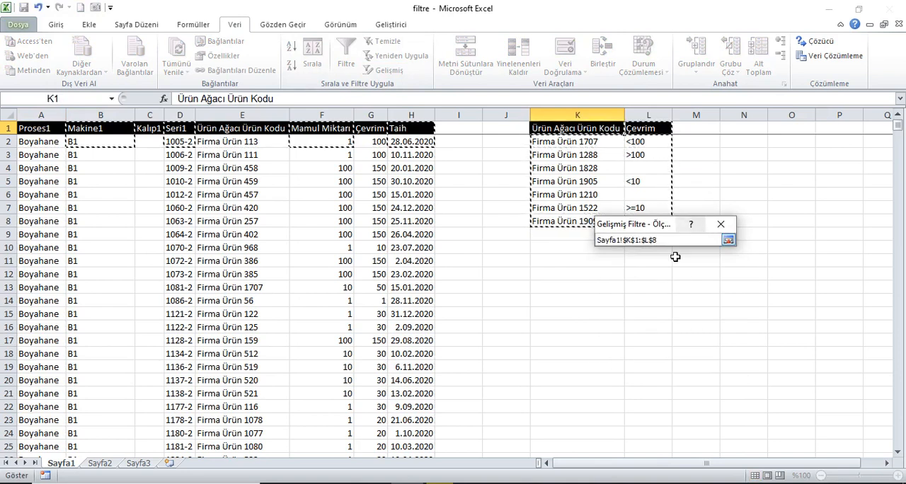
pyautogui.click(728, 240)
pyautogui.click(650, 356)
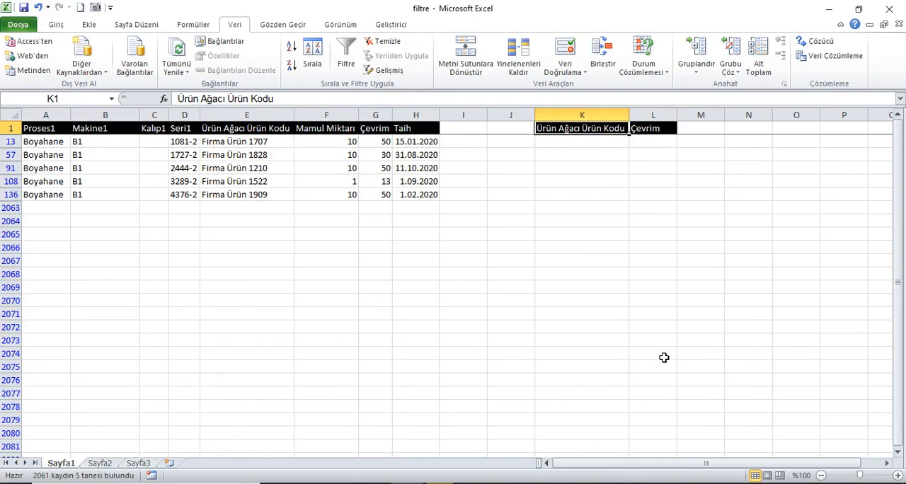
# Step: Remove the combined product code and Çevrim filter, with no filter arrows left on the criteria headers
pyautogui.click(346, 50)
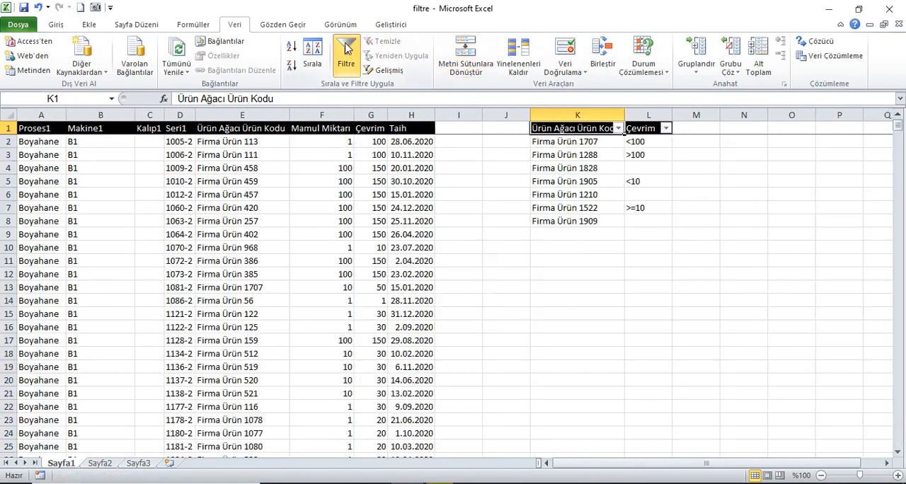
pyautogui.click(347, 47)
pyautogui.click(372, 70)
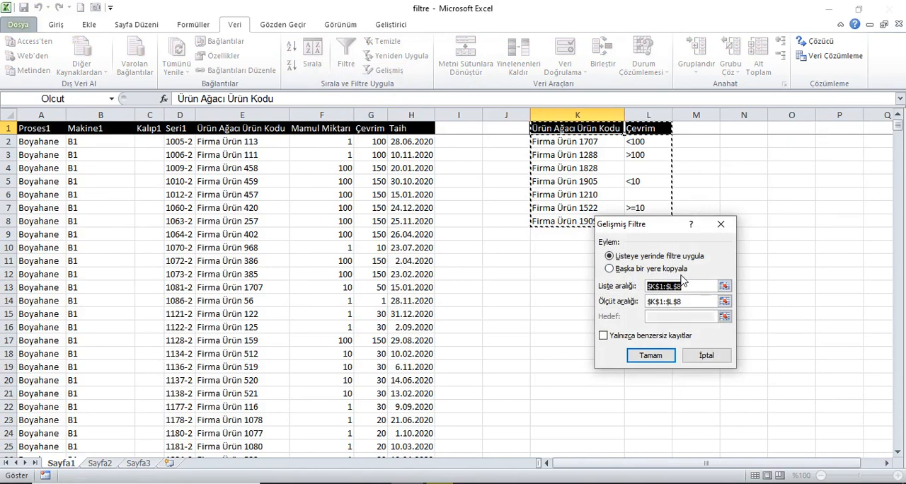
pyautogui.click(721, 224)
# Step: Copy the product code criteria K1:K8 to A1 of Sayfa3, and fit column A to its contents
pyautogui.moveTo(606, 132); pyautogui.dragTo(602, 224)
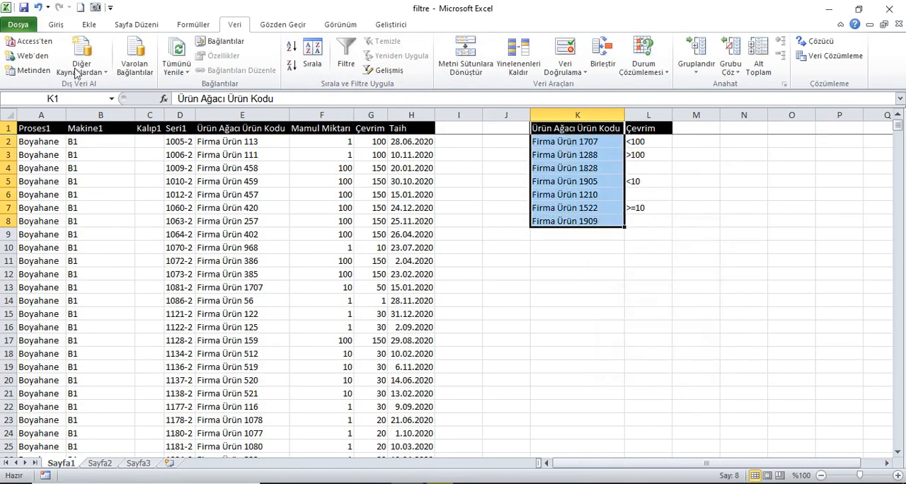
pyautogui.click(55, 27)
pyautogui.click(55, 55)
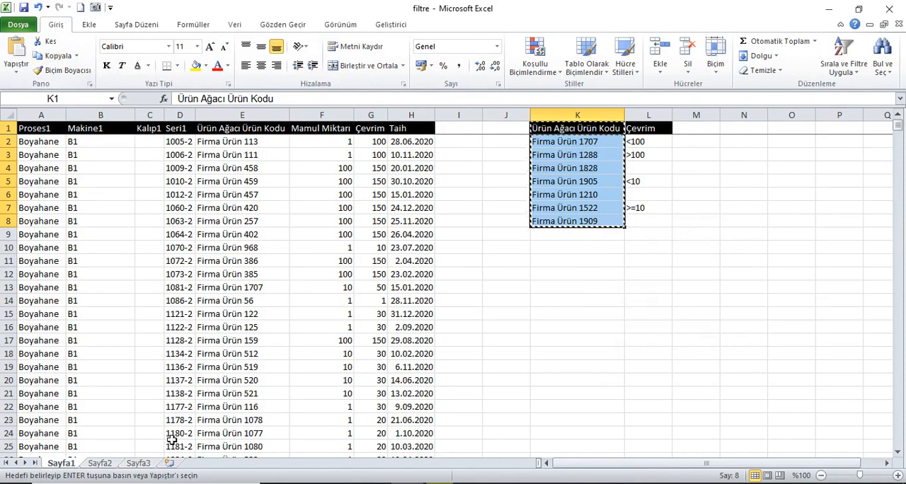
pyautogui.click(138, 463)
pyautogui.click(16, 53)
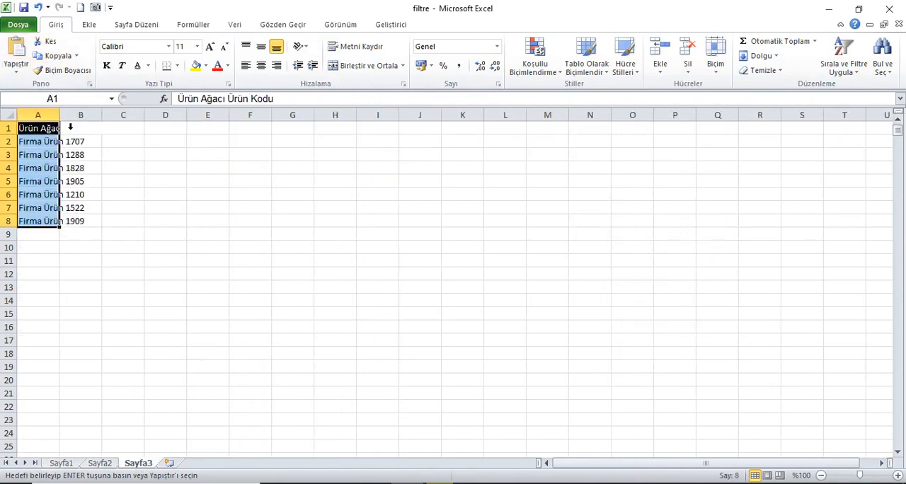
pyautogui.doubleClick(59, 115)
# Step: Set up an Advanced Filter on Sayfa3 that copies to another location (Başka bir yere kopyala), with A11 as the target
pyautogui.click(53, 263)
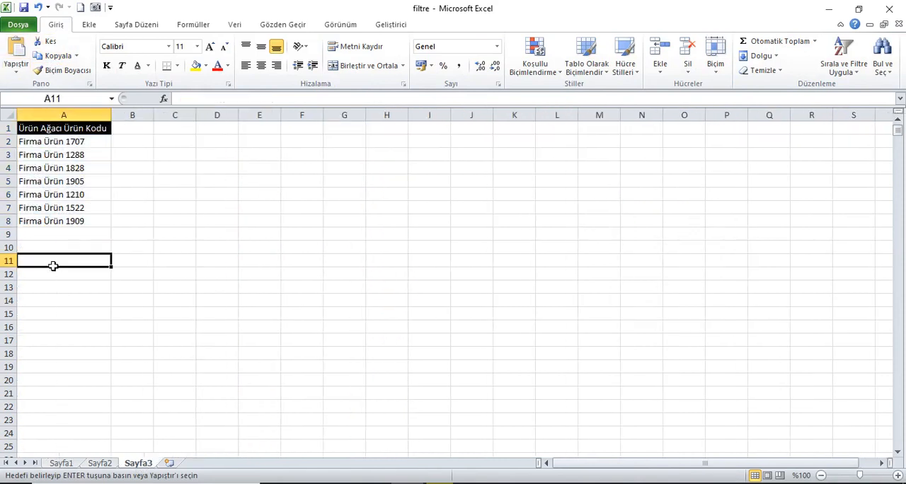
pyautogui.click(236, 27)
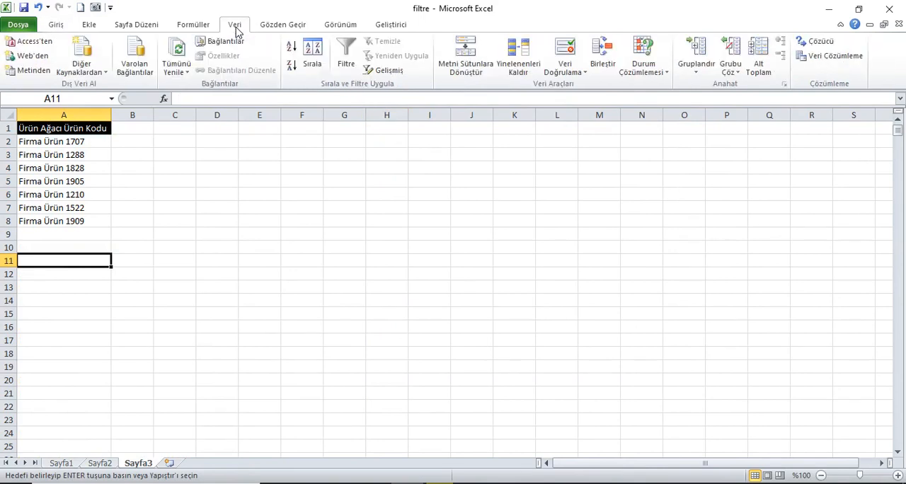
pyautogui.click(385, 73)
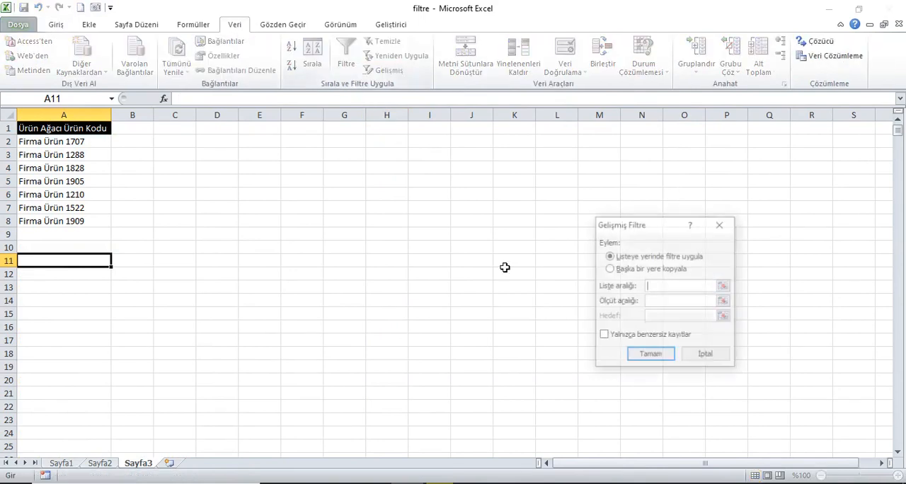
pyautogui.click(612, 270)
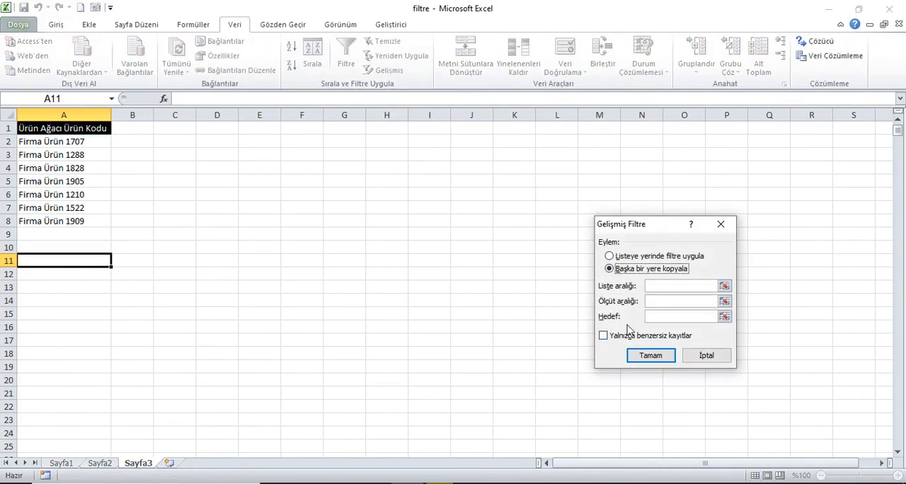
pyautogui.click(724, 318)
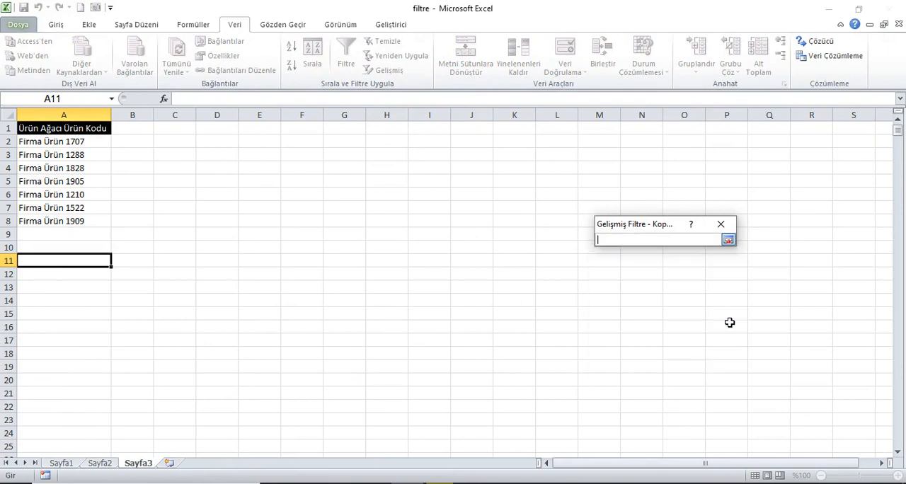
pyautogui.click(58, 265)
pyautogui.click(728, 241)
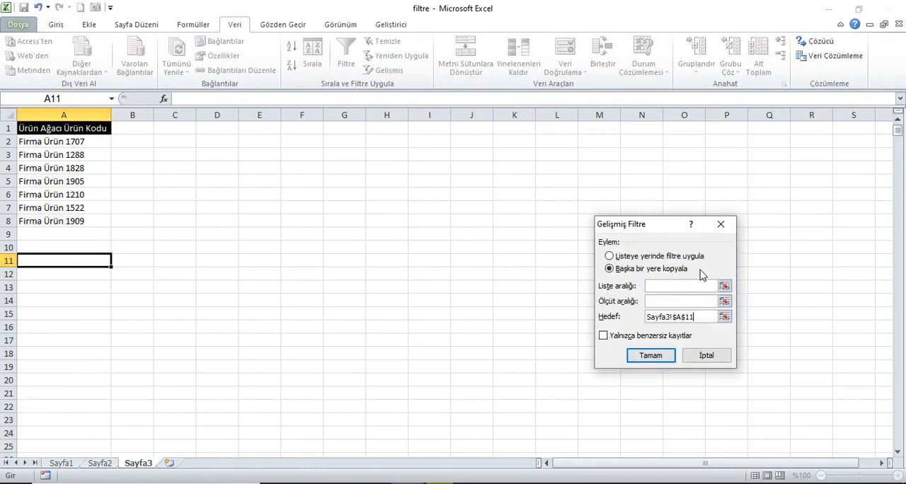
# Step: Set the list range to Sayfa1 columns A:H and the criteria range to Sayfa3 A1:A8, and run the filter
pyautogui.click(61, 463)
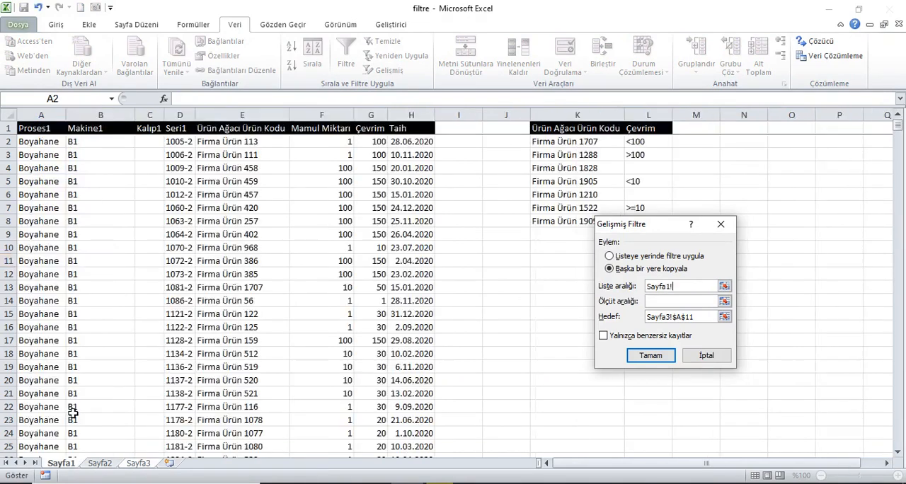
pyautogui.moveTo(49, 114); pyautogui.dragTo(418, 115)
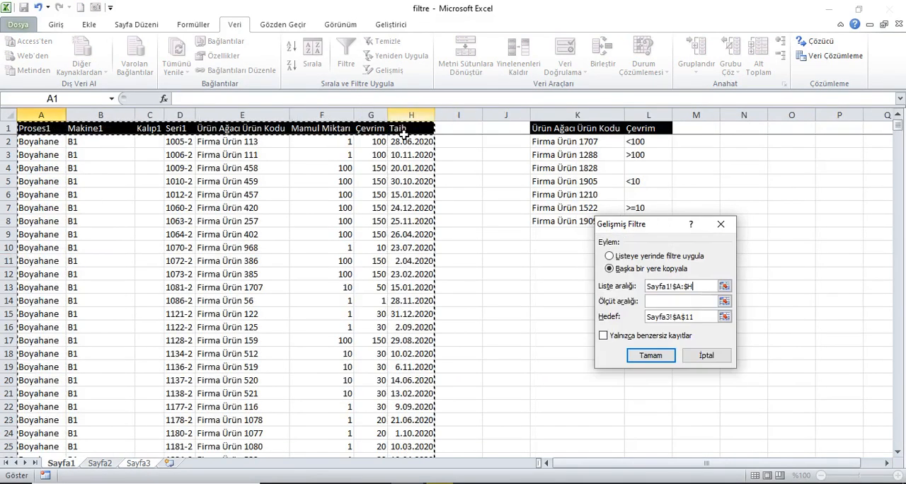
pyautogui.click(655, 305)
pyautogui.moveTo(100, 133); pyautogui.dragTo(73, 220)
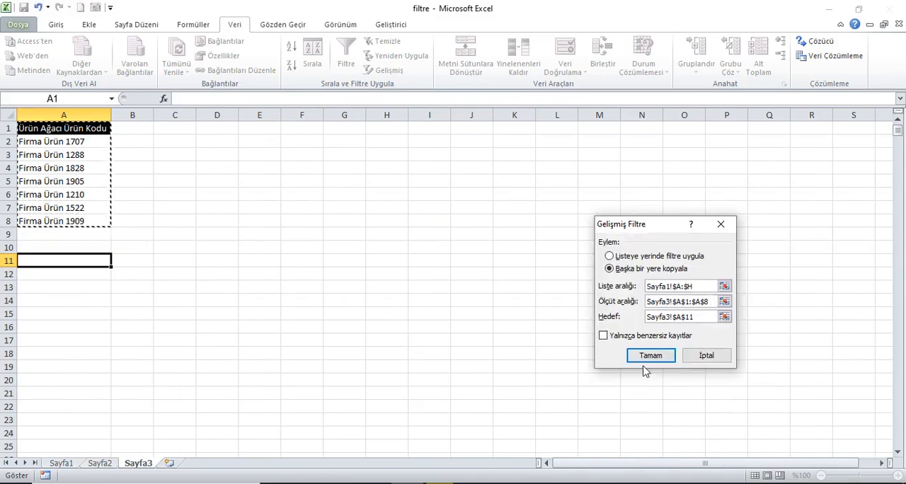
pyautogui.click(646, 357)
# Step: Fit all column widths on Sayfa3 to their contents and select A1
pyautogui.click(8, 114)
pyautogui.doubleClick(111, 115)
pyautogui.click(85, 133)
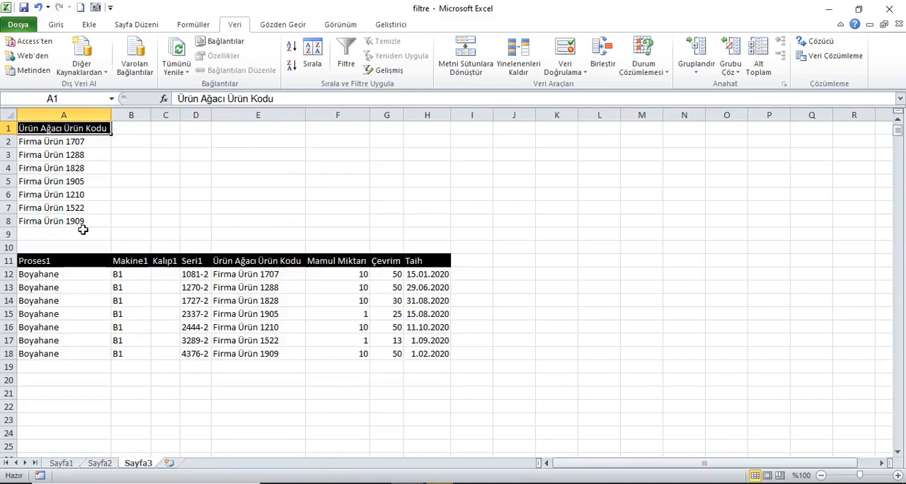
pyautogui.moveTo(60, 265); pyautogui.dragTo(433, 354)
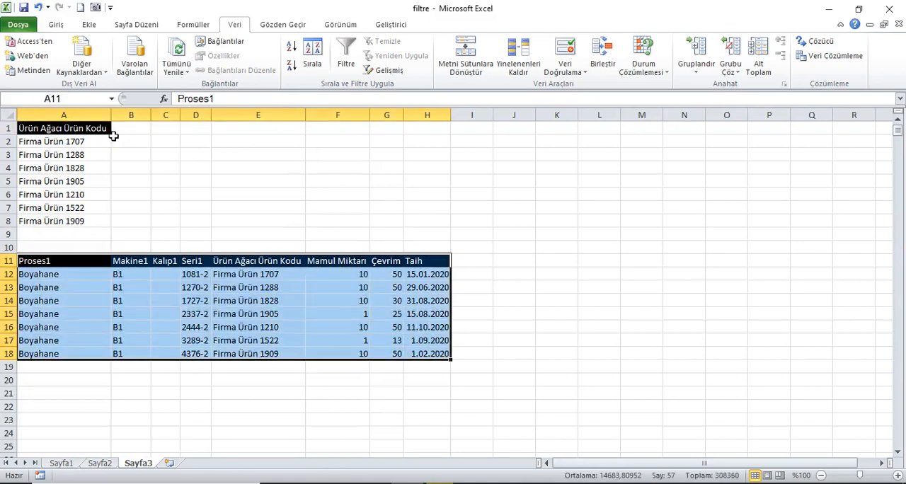
pyautogui.click(91, 133)
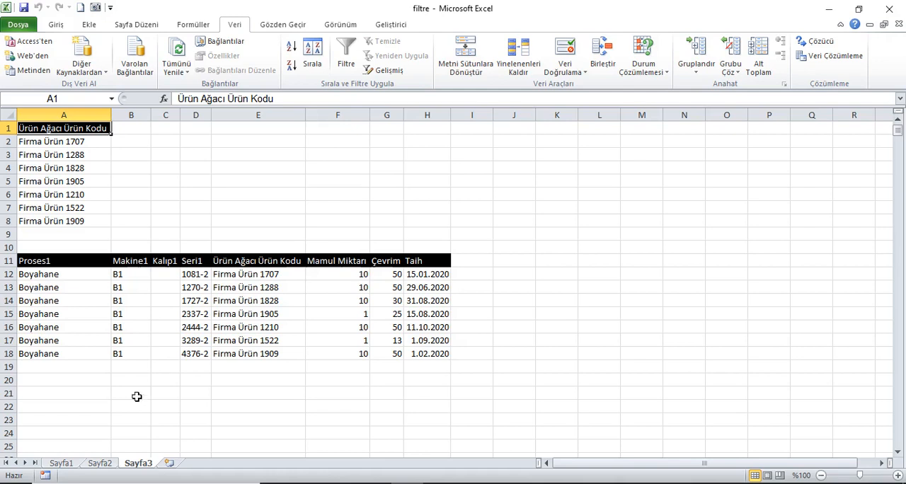
# Step: On Sayfa1, fill the table rows A5:H9 and A31:H38 with red
pyautogui.click(64, 463)
pyautogui.hotkey('ctrl', 'Home')
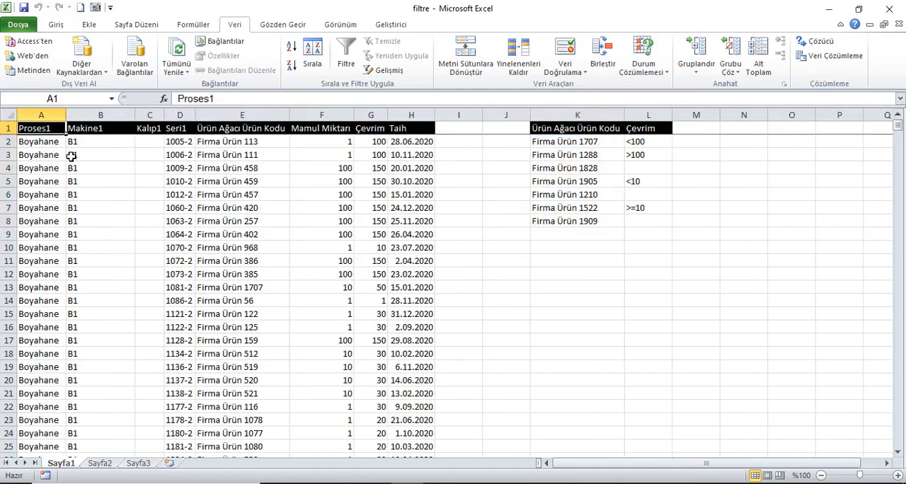
pyautogui.moveTo(50, 182); pyautogui.dragTo(421, 237)
pyautogui.click(56, 24)
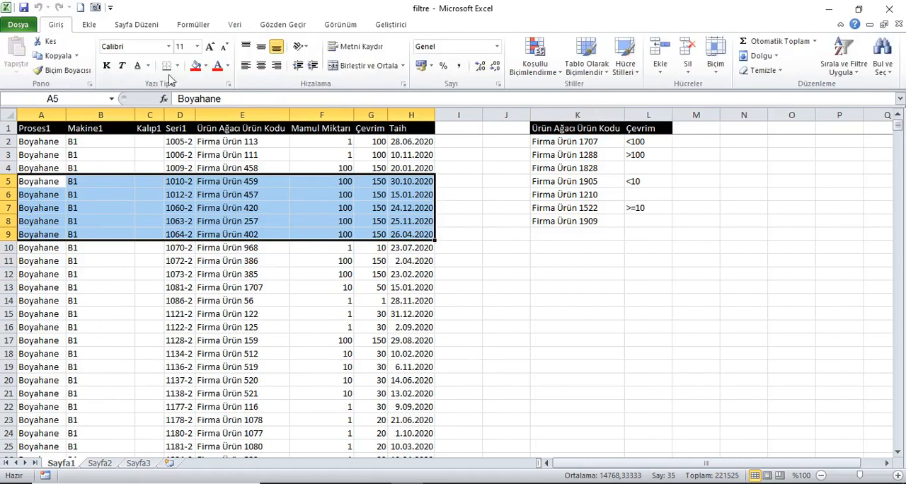
pyautogui.click(199, 69)
pyautogui.scroll(-6, 151, 348)
pyautogui.moveTo(67, 289); pyautogui.dragTo(415, 383)
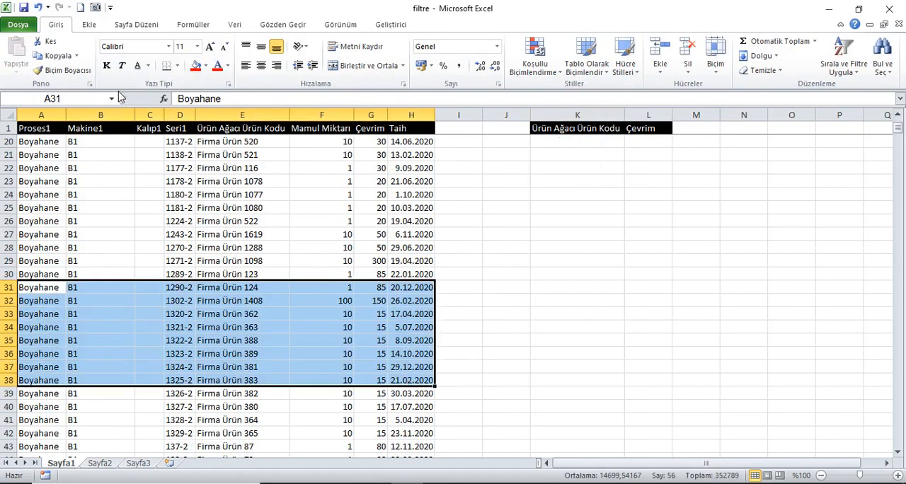
pyautogui.click(196, 66)
# Step: Fill the table rows A61:H64 and A82:H86 with blue
pyautogui.scroll(-10, 87, 362)
pyautogui.moveTo(37, 289); pyautogui.dragTo(411, 332)
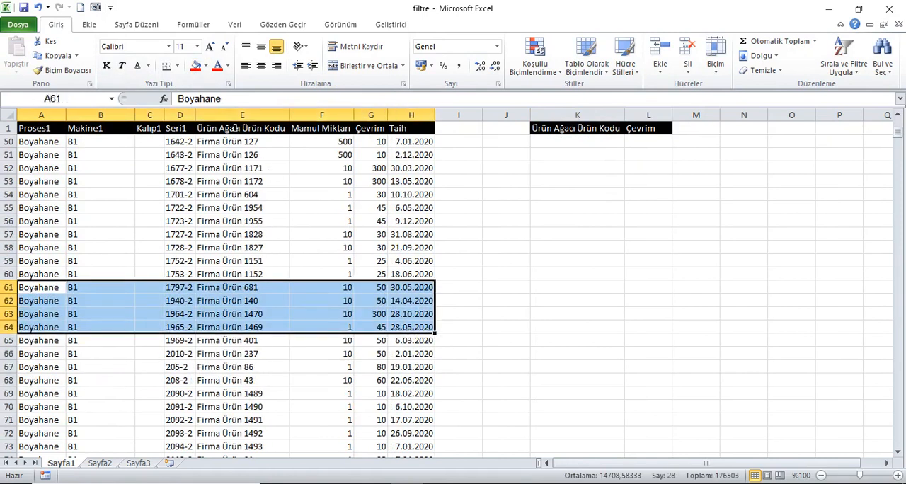
pyautogui.click(205, 66)
pyautogui.click(264, 162)
pyautogui.scroll(-5, 200, 369)
pyautogui.scroll(-2, 199, 369)
pyautogui.moveTo(44, 291); pyautogui.dragTo(417, 344)
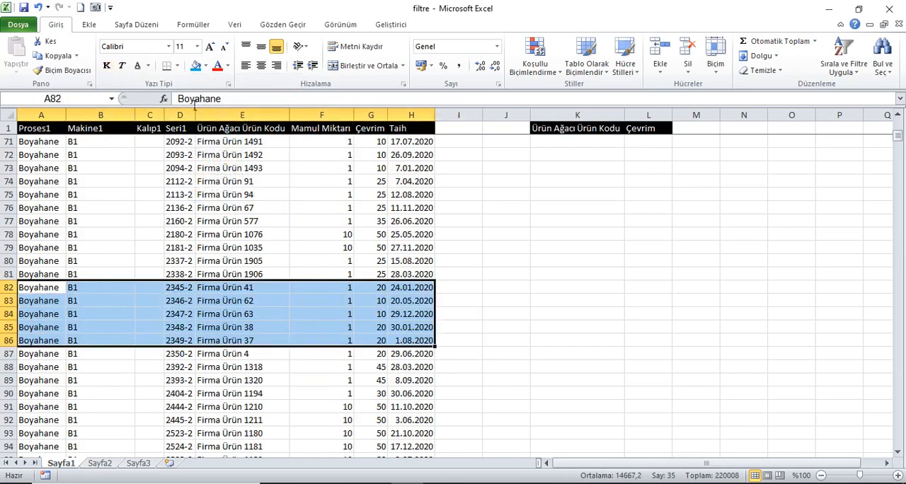
pyautogui.click(196, 65)
# Step: Fill the table rows A115:H117 and a six-row block further down with yellow
pyautogui.scroll(-11, 103, 365)
pyautogui.moveTo(47, 292); pyautogui.dragTo(412, 315)
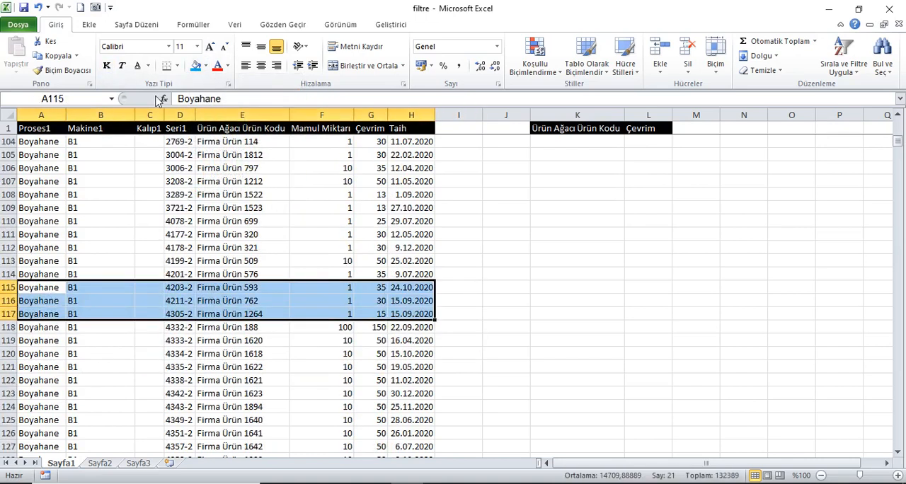
pyautogui.click(206, 66)
pyautogui.click(229, 162)
pyautogui.scroll(-7, 39, 310)
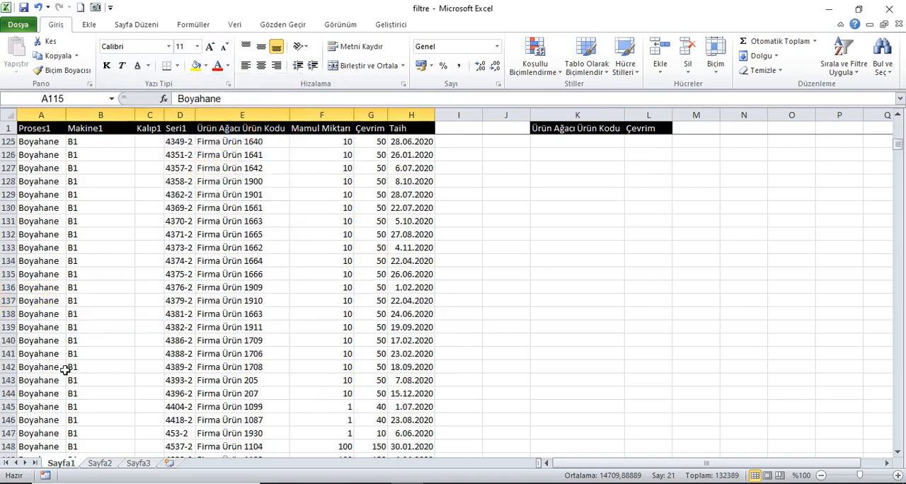
pyautogui.moveTo(39, 304); pyautogui.dragTo(411, 368)
pyautogui.click(196, 66)
# Step: Fill the table rows A171:H174 with green and return to cell A1
pyautogui.scroll(-12, 202, 262)
pyautogui.moveTo(38, 277); pyautogui.dragTo(418, 314)
pyautogui.click(206, 66)
pyautogui.click(239, 163)
pyautogui.click(60, 134)
pyautogui.hotkey('ctrl', 'Home')
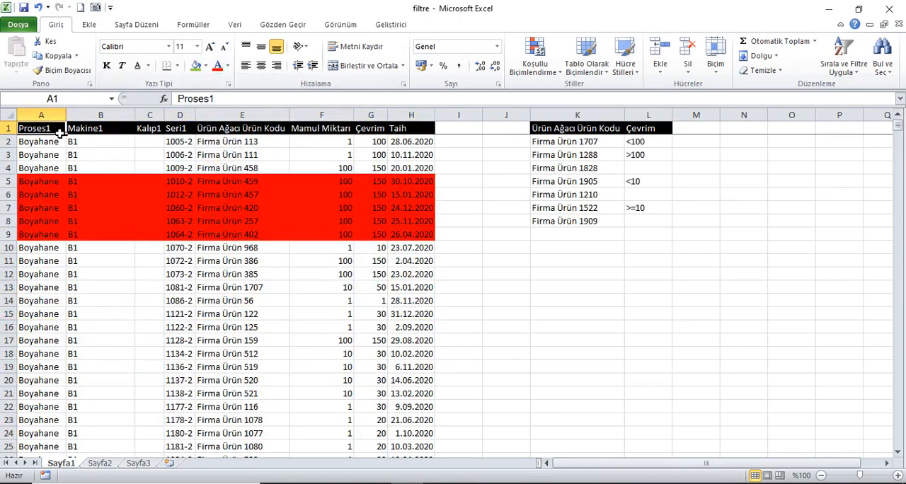
# Step: Turn on filtering for the table and filter the Proses1 column by the red cell colour
pyautogui.click(234, 24)
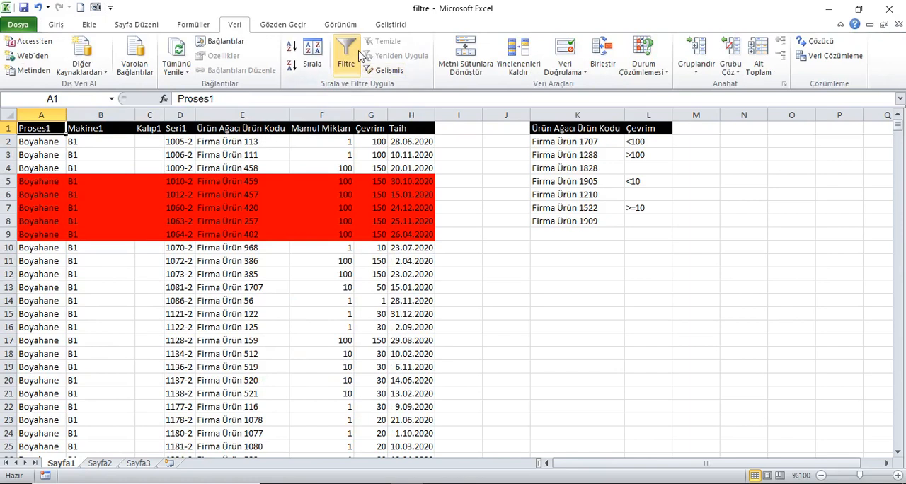
pyautogui.click(346, 53)
pyautogui.click(59, 128)
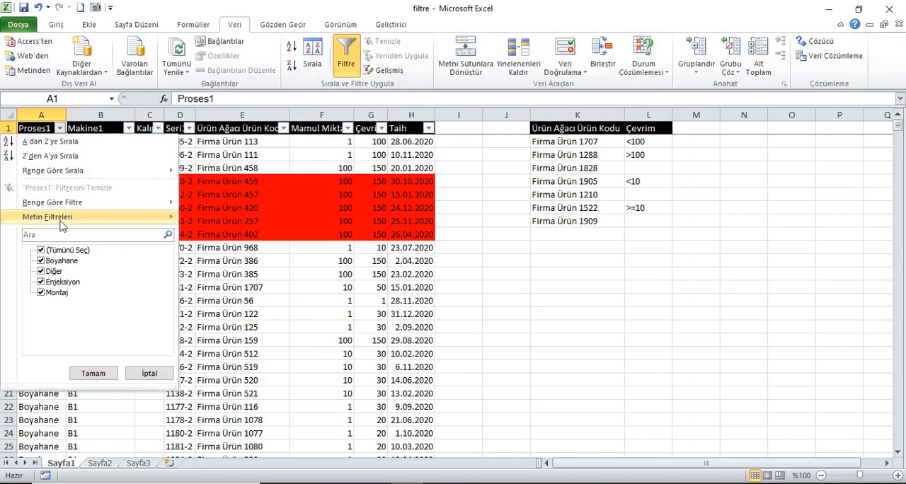
pyautogui.moveTo(64, 204)
pyautogui.click(217, 219)
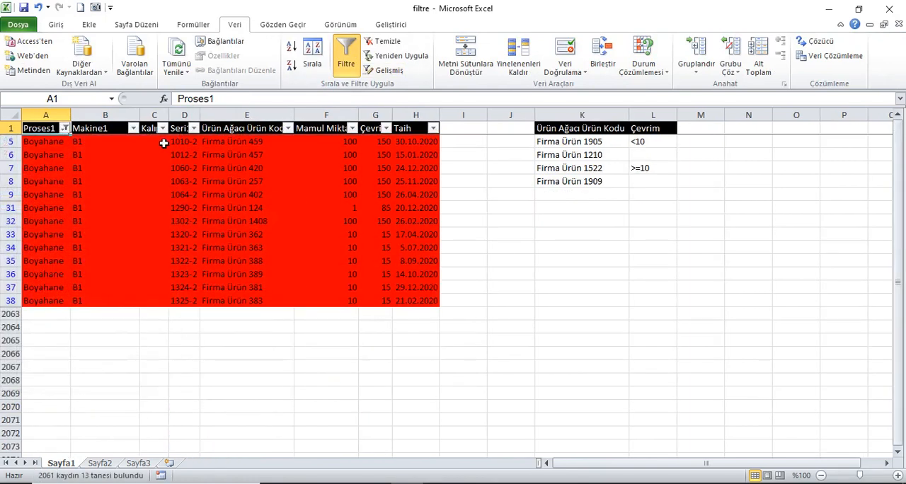
# Step: Switch the Proses1 cell colour filter to blue and after that to yellow
pyautogui.click(65, 128)
pyautogui.moveTo(107, 203)
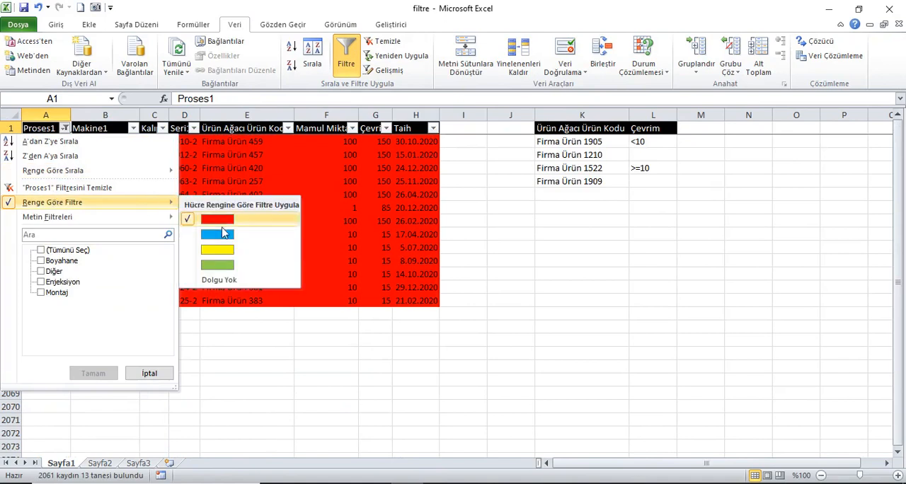
pyautogui.click(217, 234)
pyautogui.click(65, 128)
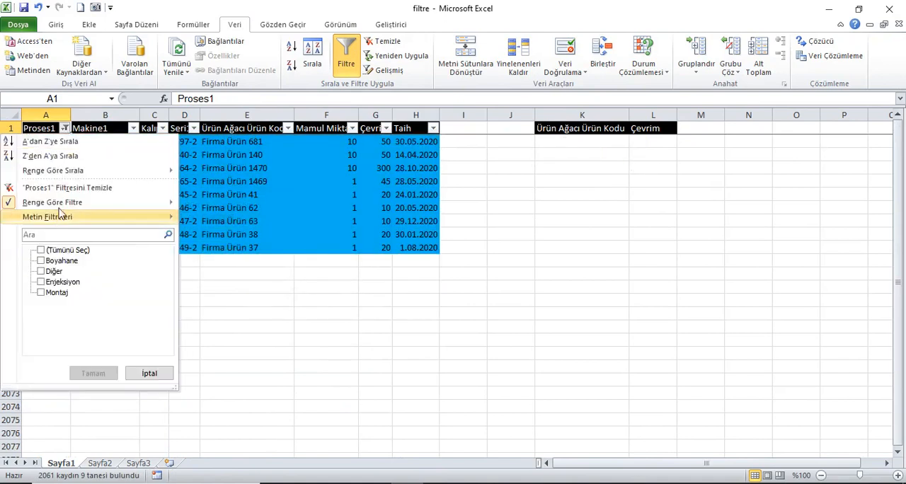
pyautogui.moveTo(63, 204)
pyautogui.click(218, 249)
# Step: Filter the Proses1 column by the green cell colour
pyautogui.click(65, 128)
pyautogui.moveTo(71, 205)
pyautogui.click(217, 263)
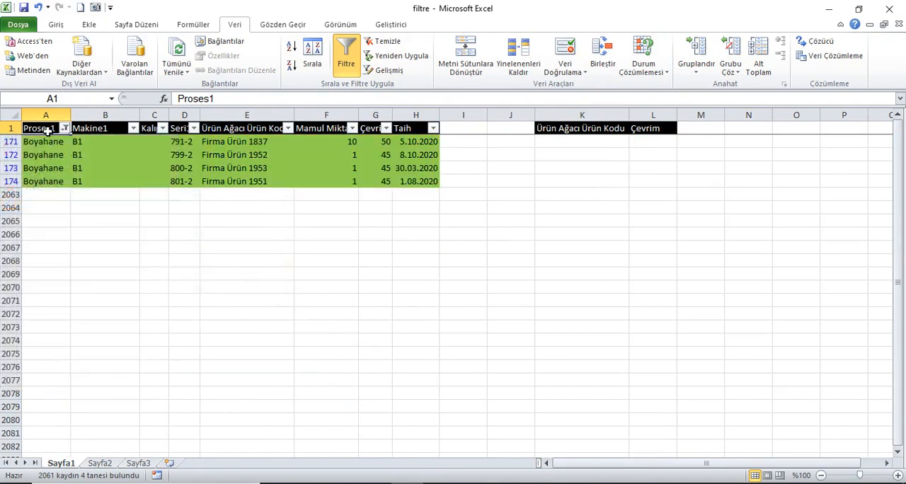